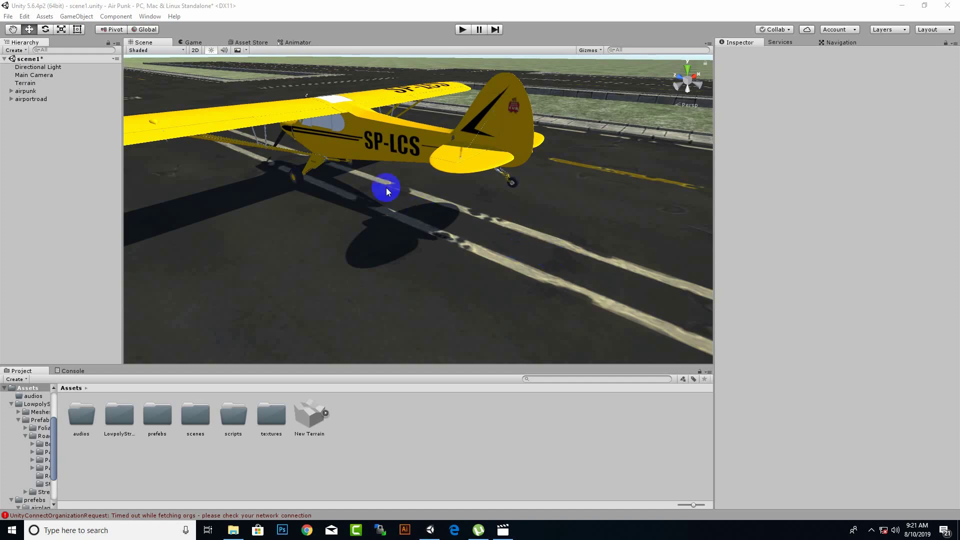
Orbit around the plane and select the airpunk plane model
{"action": "mouse_move", "coordinate": [392, 185]}
{"action": "left_mouse_down", "text": "alt"}
{"action": "mouse_move", "coordinate": [308, 188]}
{"action": "mouse_move", "coordinate": [437, 270]}
{"action": "mouse_move", "coordinate": [428, 257]}
{"action": "mouse_move", "coordinate": [494, 238]}
{"action": "mouse_move", "coordinate": [441, 178]}
{"action": "mouse_move", "coordinate": [437, 187]}
{"action": "mouse_move", "coordinate": [418, 171]}
{"action": "mouse_move", "coordinate": [414, 186]}
{"action": "mouse_move", "coordinate": [661, 216]}
{"action": "mouse_move", "coordinate": [622, 212]}
{"action": "mouse_move", "coordinate": [587, 236]}
{"action": "mouse_move", "coordinate": [686, 193]}
{"action": "mouse_move", "coordinate": [689, 168]}
{"action": "mouse_move", "coordinate": [681, 186]}
{"action": "mouse_move", "coordinate": [490, 236]}
{"action": "left_mouse_up", "text": "alt"}
{"action": "scroll", "coordinate": [488, 239], "scroll_direction": "up", "scroll_amount": 2}
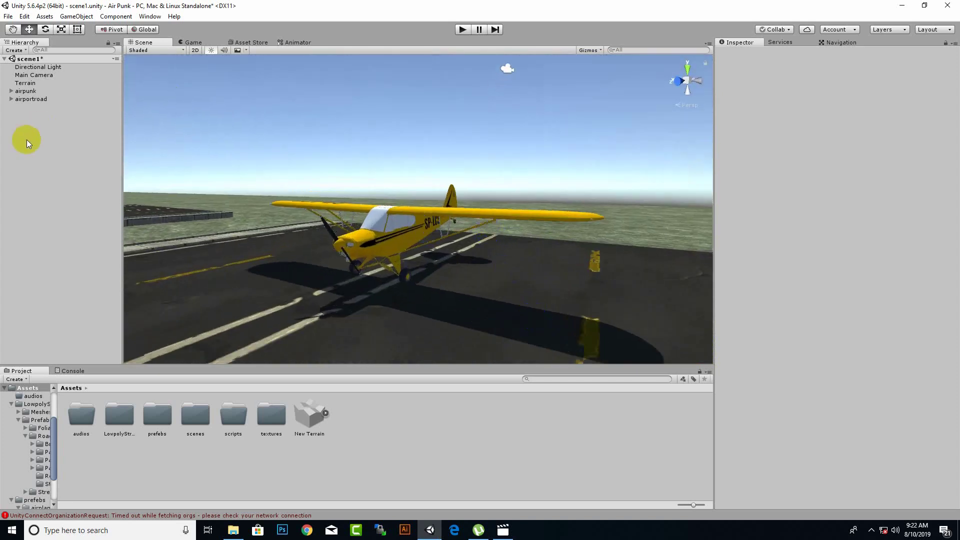
{"action": "left_click", "coordinate": [39, 92]}
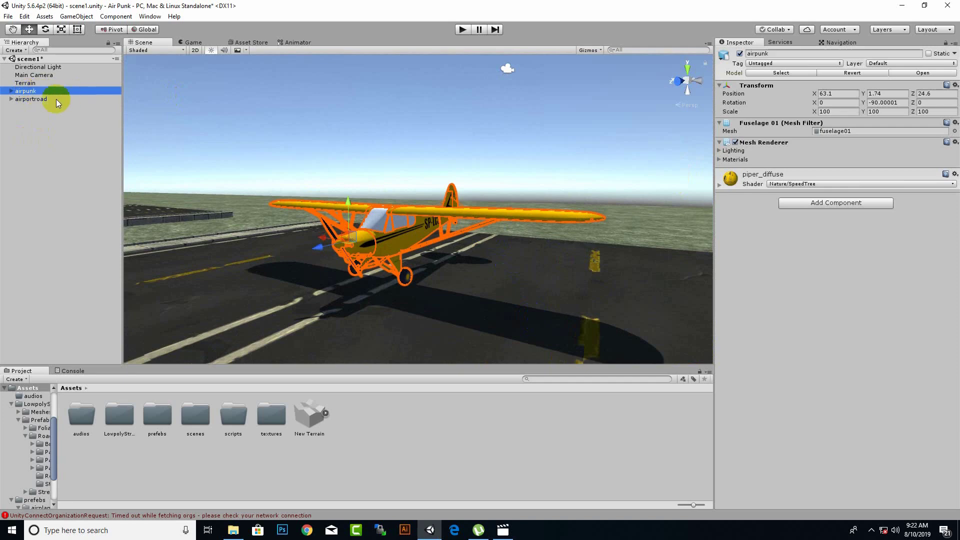
Create an empty GameObject and rename it AirPlane
{"action": "left_click", "coordinate": [15, 50]}
{"action": "left_click", "coordinate": [30, 61]}
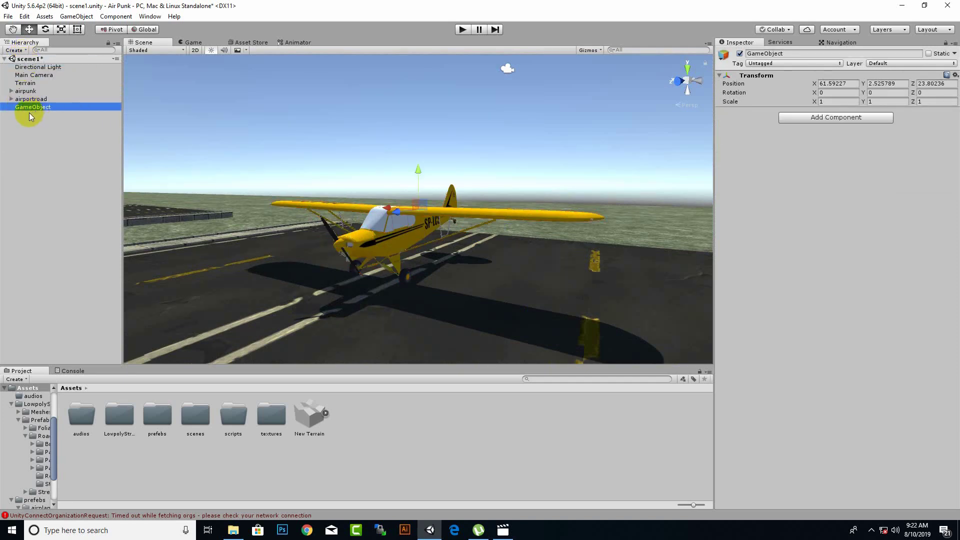
{"action": "right_click", "coordinate": [29, 108]}
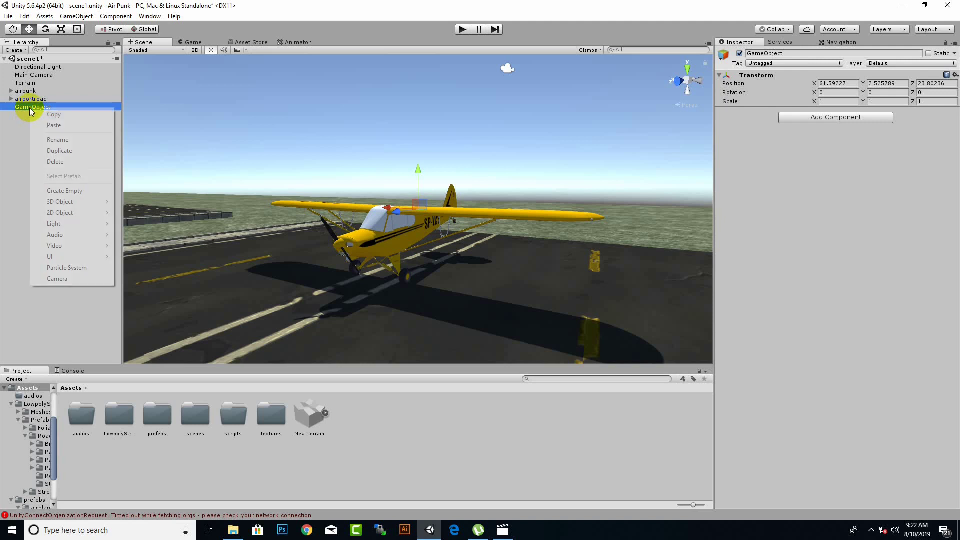
{"action": "left_click", "coordinate": [58, 140]}
{"action": "type", "text": "Airp"}
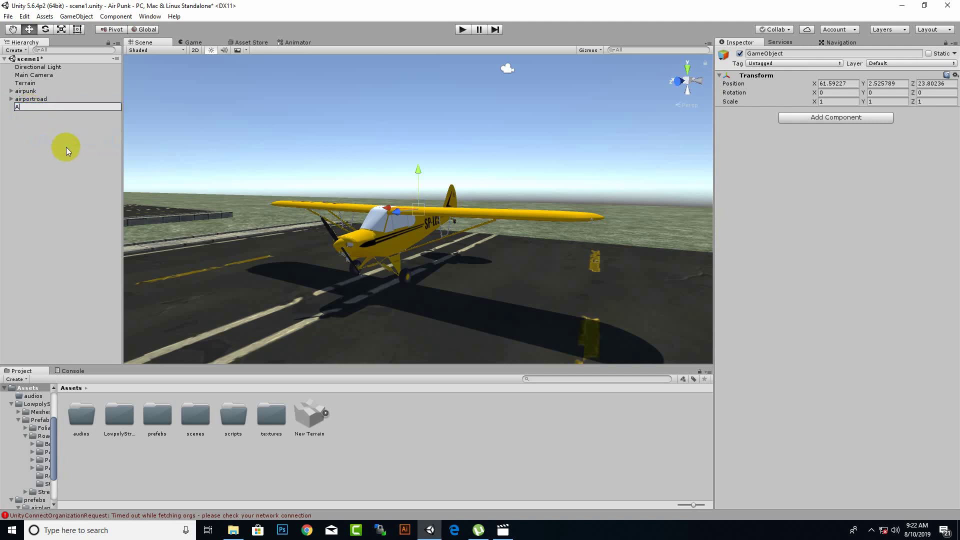
{"action": "key", "text": "BackSpace"}
{"action": "type", "text": "lane"}
{"action": "key", "text": "Return"}
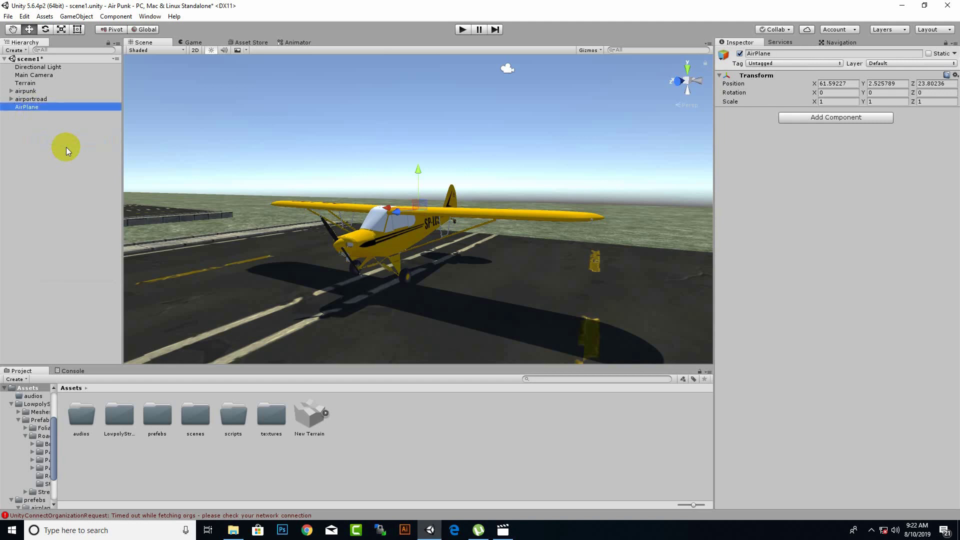
Orbit the Scene view to inspect the plane from high rear and low side angles
{"action": "right_click", "coordinate": [33, 106]}
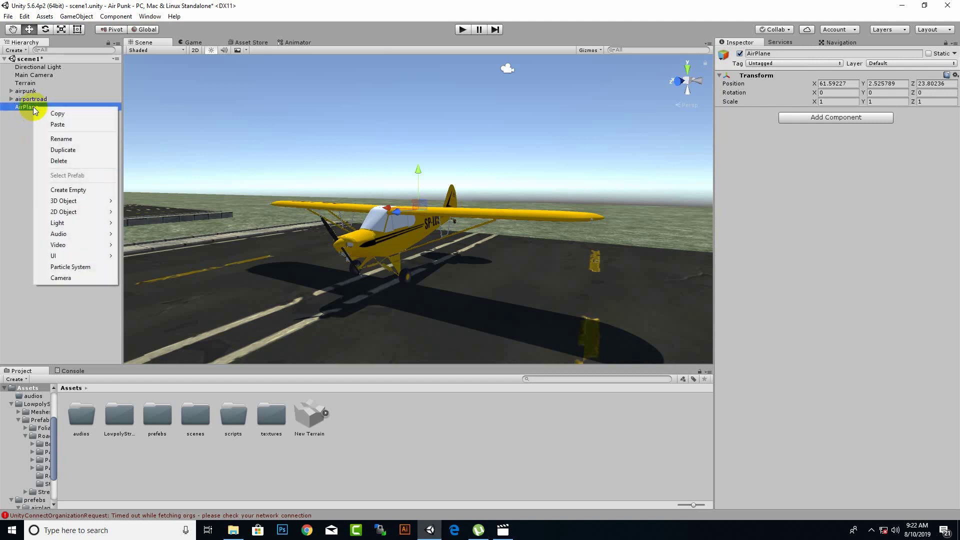
{"action": "left_click", "coordinate": [406, 188]}
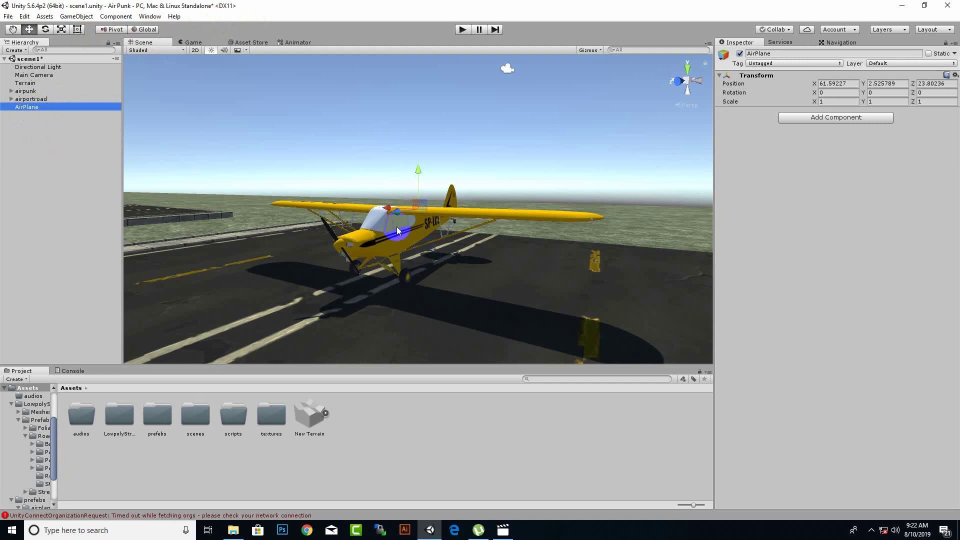
{"action": "mouse_move", "coordinate": [397, 227]}
{"action": "left_mouse_down", "text": "alt"}
{"action": "mouse_move", "coordinate": [366, 211]}
{"action": "mouse_move", "coordinate": [322, 234]}
{"action": "mouse_move", "coordinate": [347, 215]}
{"action": "left_mouse_up", "text": "alt"}
{"action": "mouse_move", "coordinate": [315, 252]}
{"action": "left_mouse_down", "text": "alt"}
{"action": "mouse_move", "coordinate": [464, 200]}
{"action": "mouse_move", "coordinate": [234, 351]}
{"action": "mouse_move", "coordinate": [342, 317]}
{"action": "left_mouse_up", "text": "alt"}
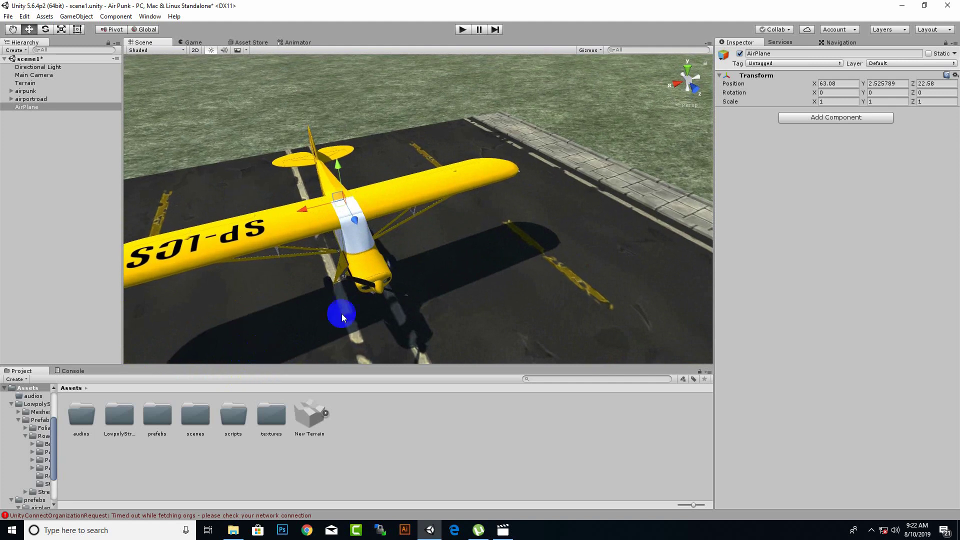
Create an empty child of AirPlane named Graphics and drag the airpunk model into it
{"action": "right_click", "coordinate": [37, 107]}
{"action": "left_click", "coordinate": [91, 186]}
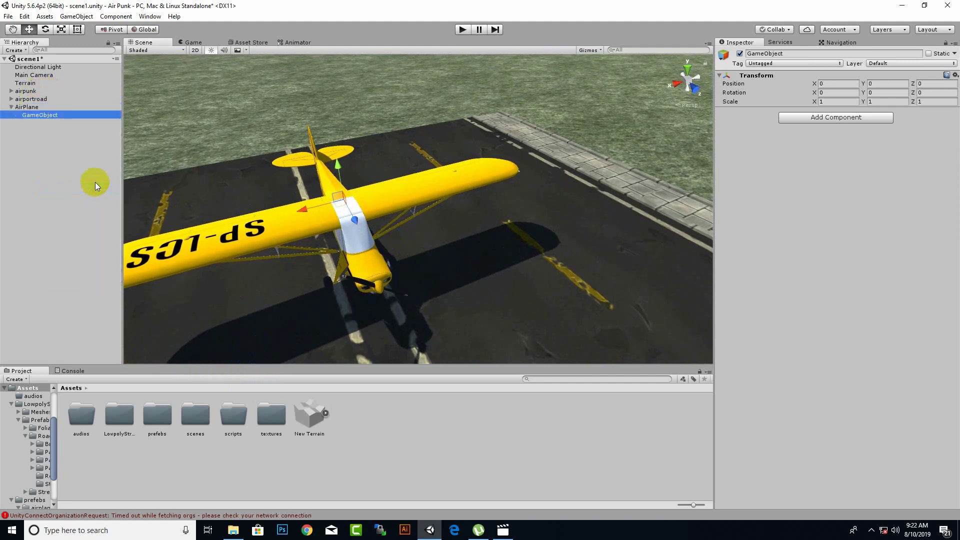
{"action": "right_click", "coordinate": [56, 115]}
{"action": "left_click", "coordinate": [92, 147]}
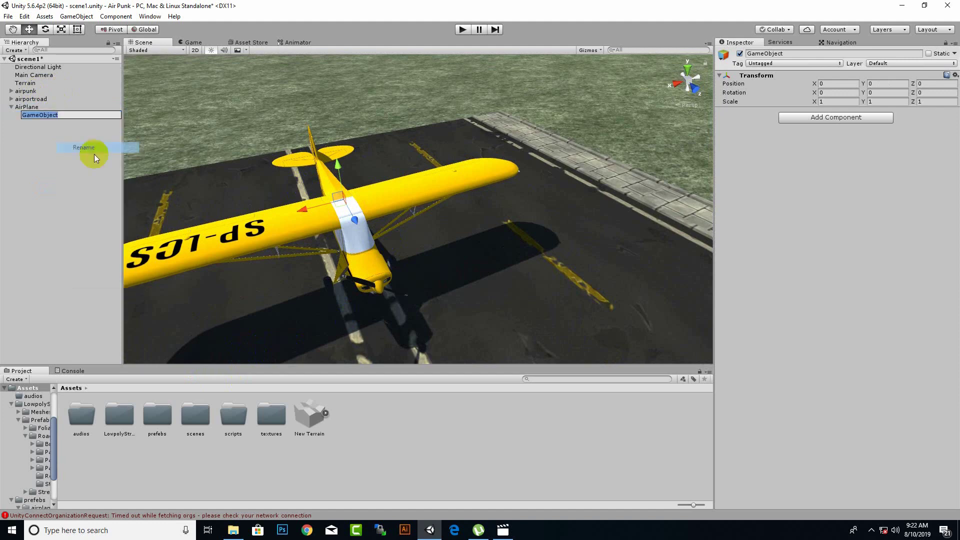
{"action": "type", "text": "Gra"}
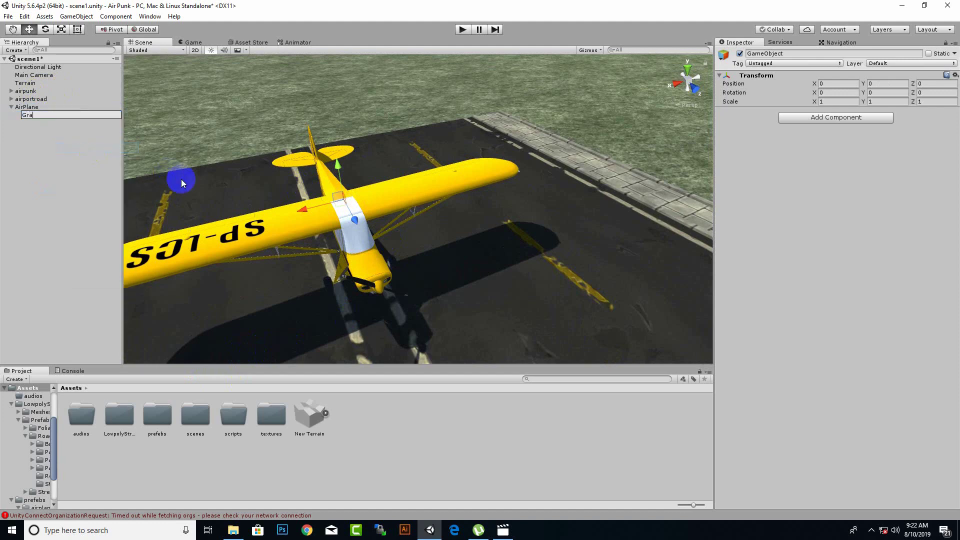
{"action": "type", "text": "phics"}
{"action": "key", "text": "Return"}
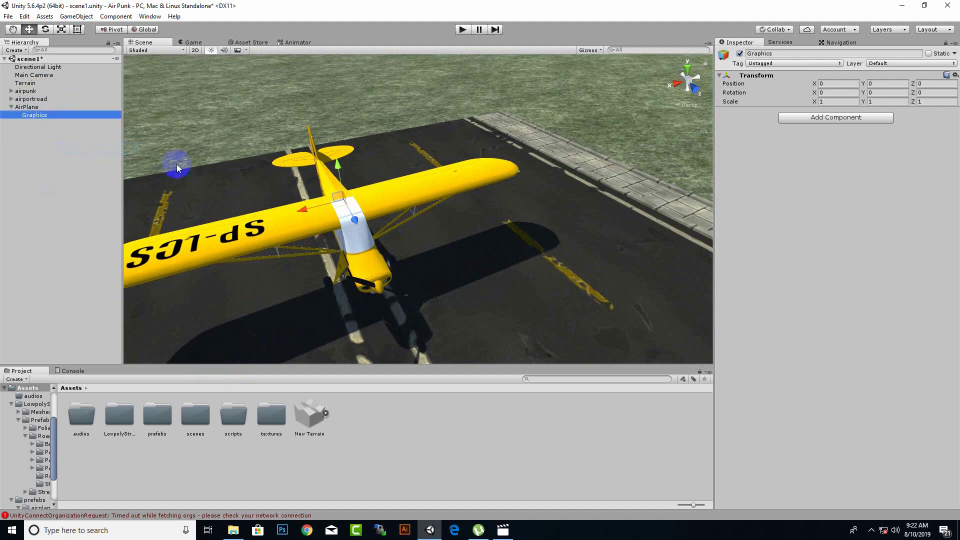
{"action": "left_click_drag", "start_coordinate": [28, 92], "coordinate": [35, 114]}
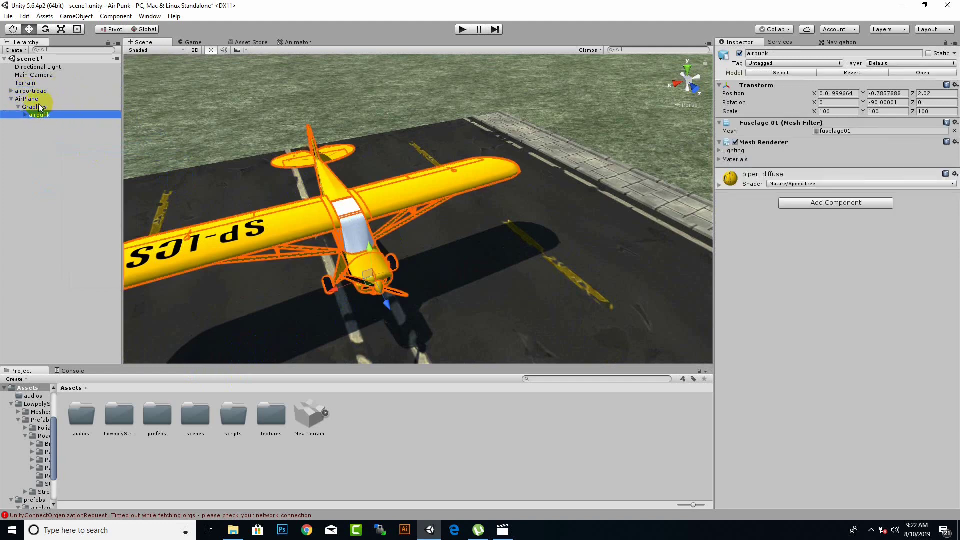
Create another empty child under AirPlane and name it Collision
{"action": "right_click", "coordinate": [26, 99]}
{"action": "left_click", "coordinate": [75, 183]}
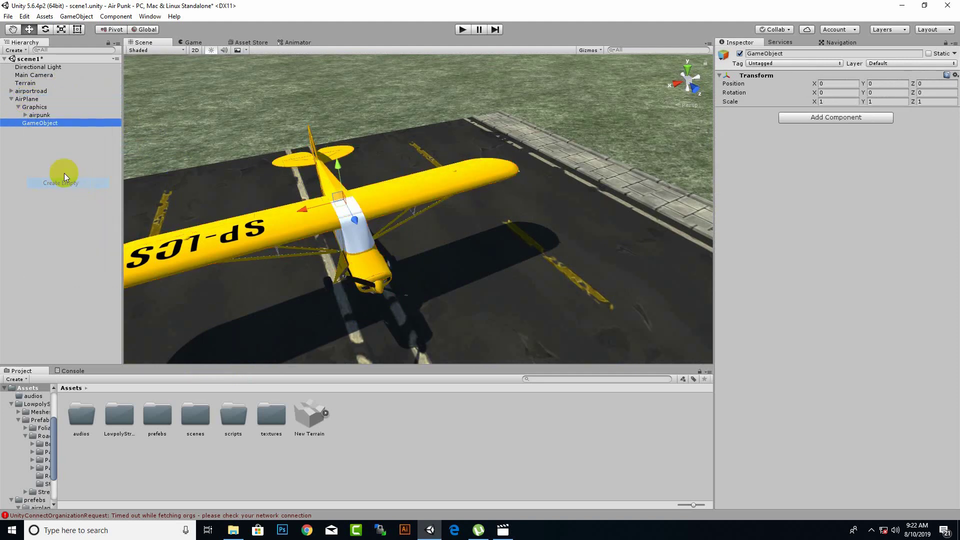
{"action": "right_click", "coordinate": [41, 125]}
{"action": "left_click", "coordinate": [68, 155]}
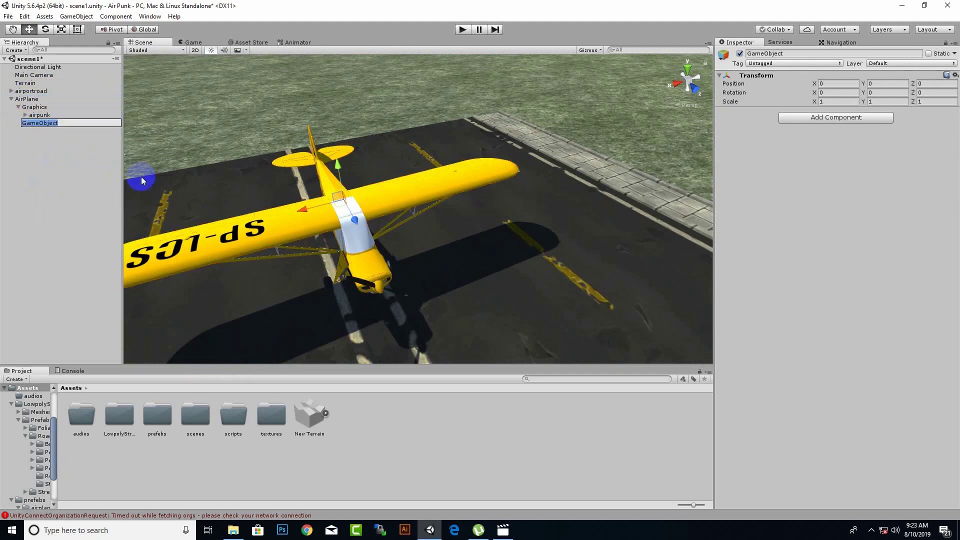
{"action": "type", "text": "Cos"}
{"action": "key", "text": "Return"}
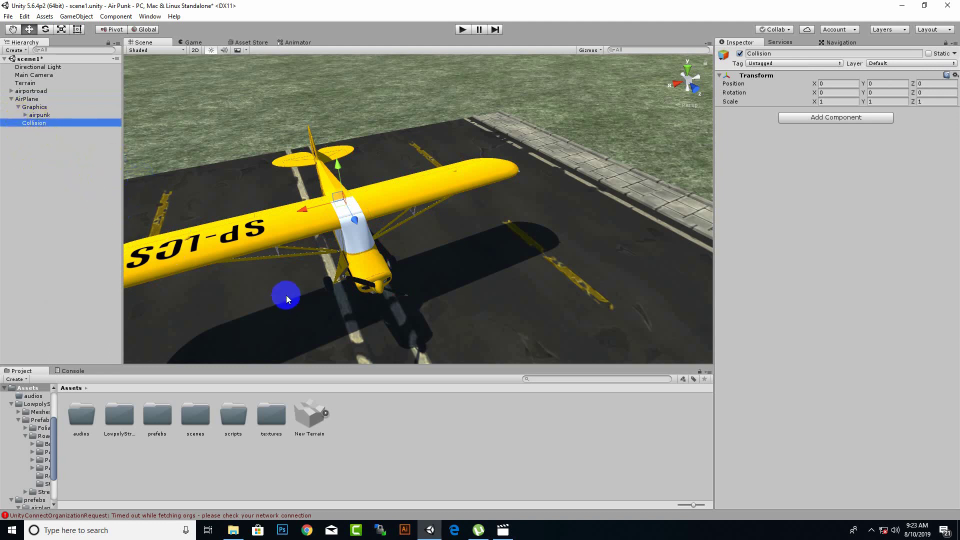
Expand the airpunk model and inspect its wings, rudder, wheels, mainbody and prepeller parts
{"action": "left_click", "coordinate": [26, 116]}
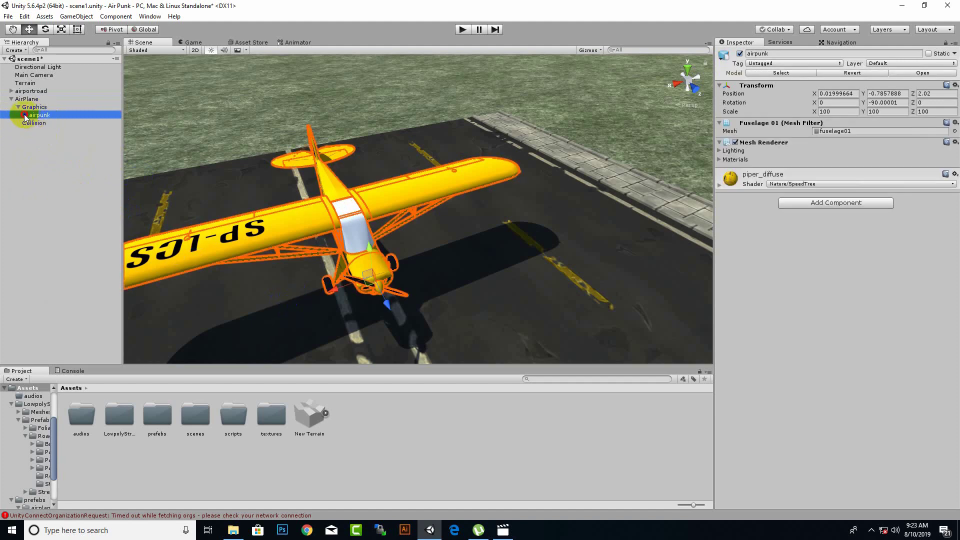
{"action": "left_click", "coordinate": [25, 115]}
{"action": "mouse_move", "coordinate": [332, 269]}
{"action": "left_mouse_down", "text": "alt"}
{"action": "mouse_move", "coordinate": [367, 187]}
{"action": "mouse_move", "coordinate": [443, 213]}
{"action": "mouse_move", "coordinate": [436, 220]}
{"action": "left_mouse_up", "text": "alt"}
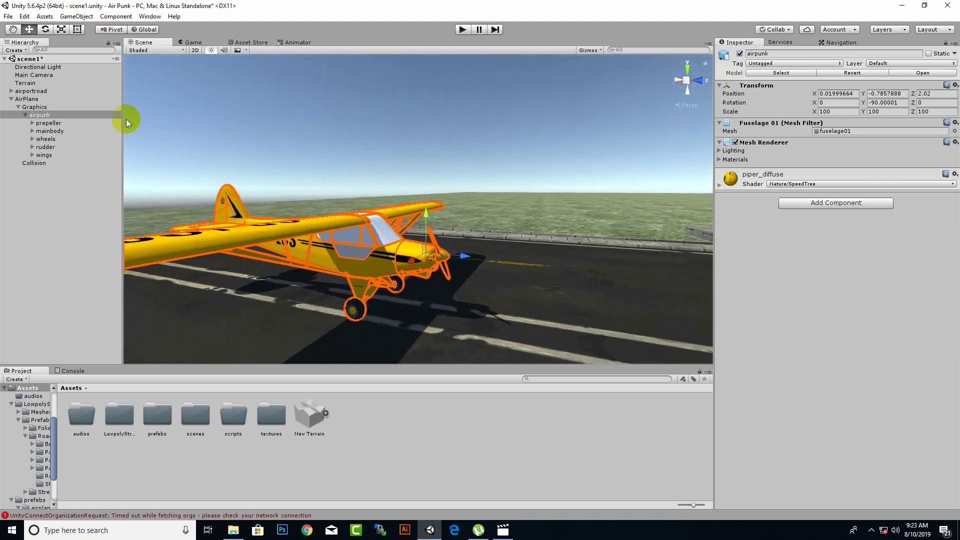
{"action": "left_click", "coordinate": [50, 156]}
{"action": "left_click_drag", "start_coordinate": [163, 199], "coordinate": [402, 224], "text": "alt"}
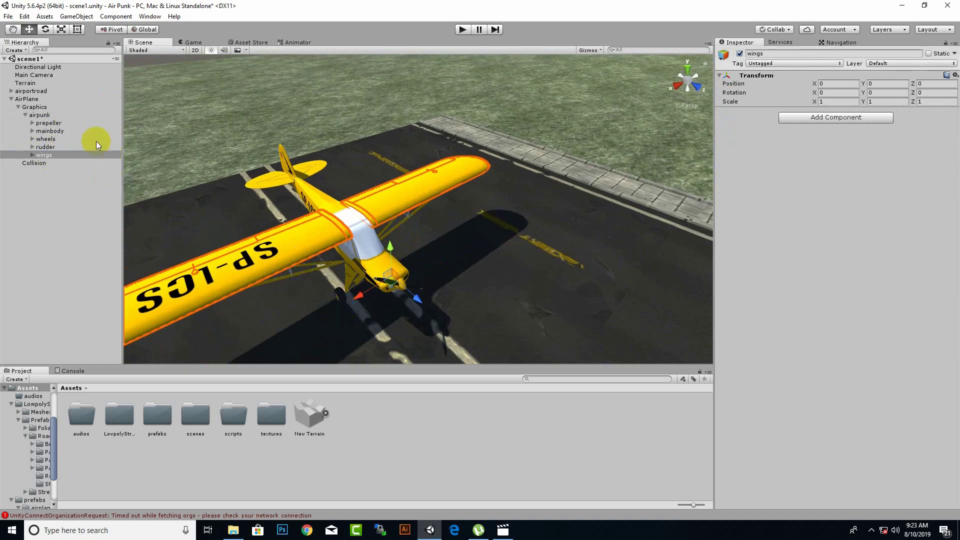
{"action": "left_click", "coordinate": [50, 147]}
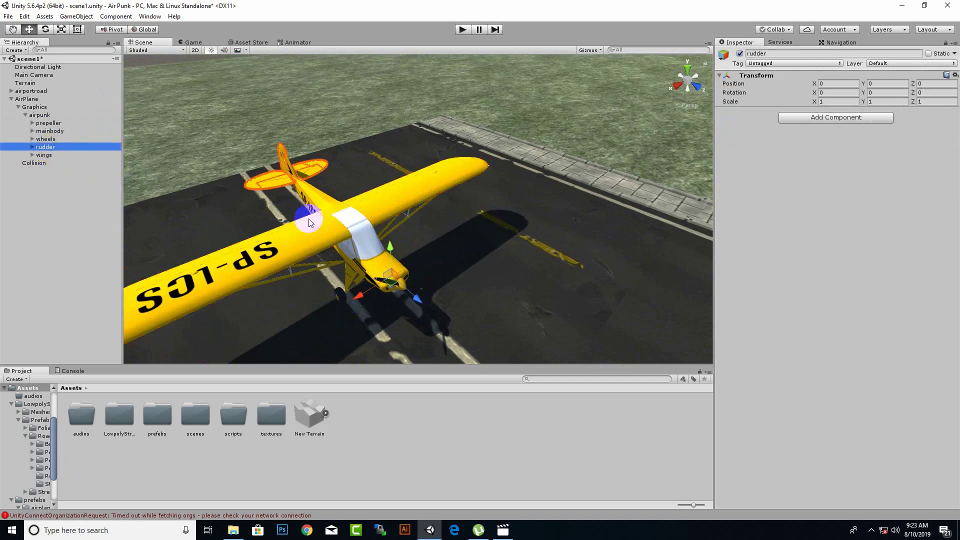
{"action": "mouse_move", "coordinate": [437, 268]}
{"action": "left_mouse_down", "text": "alt"}
{"action": "mouse_move", "coordinate": [489, 136]}
{"action": "mouse_move", "coordinate": [363, 214]}
{"action": "left_mouse_up", "text": "alt"}
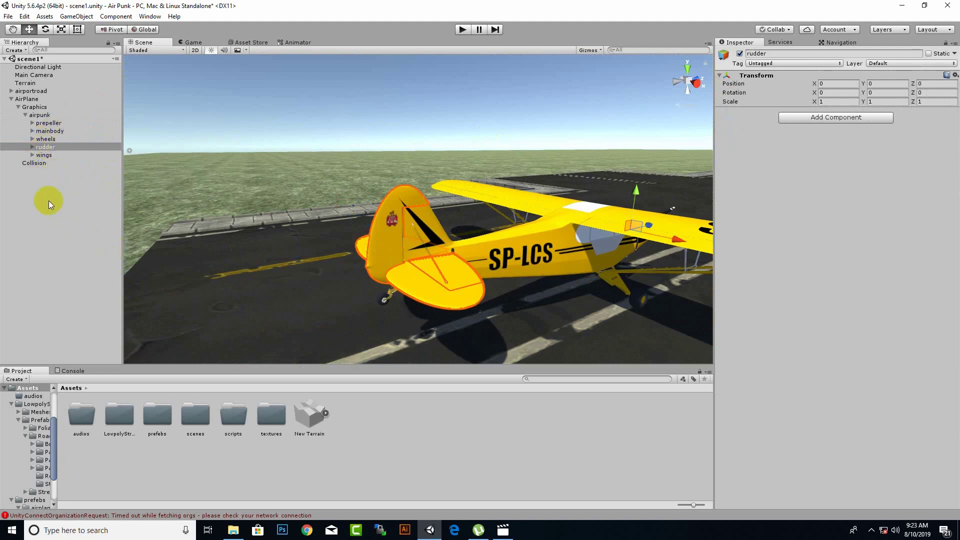
{"action": "left_click", "coordinate": [48, 139]}
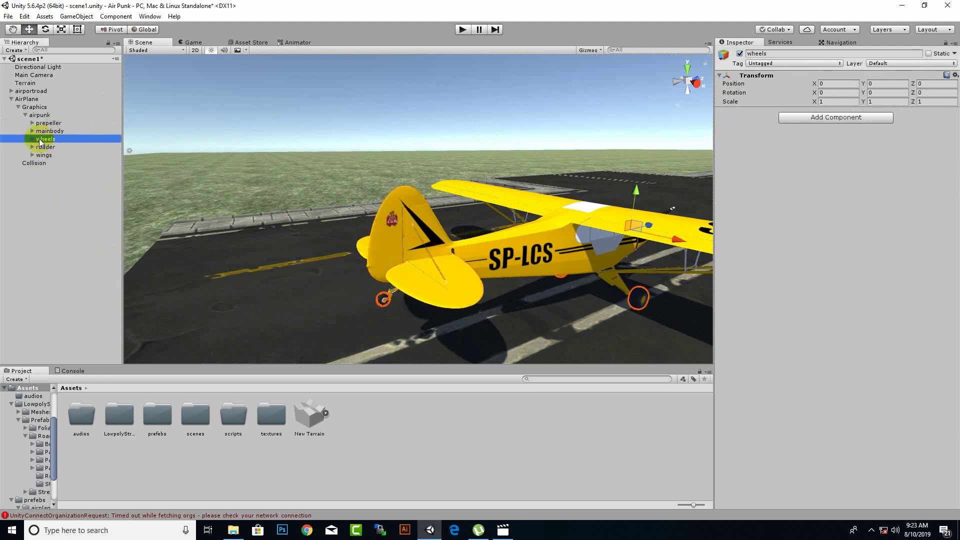
{"action": "left_click", "coordinate": [40, 132]}
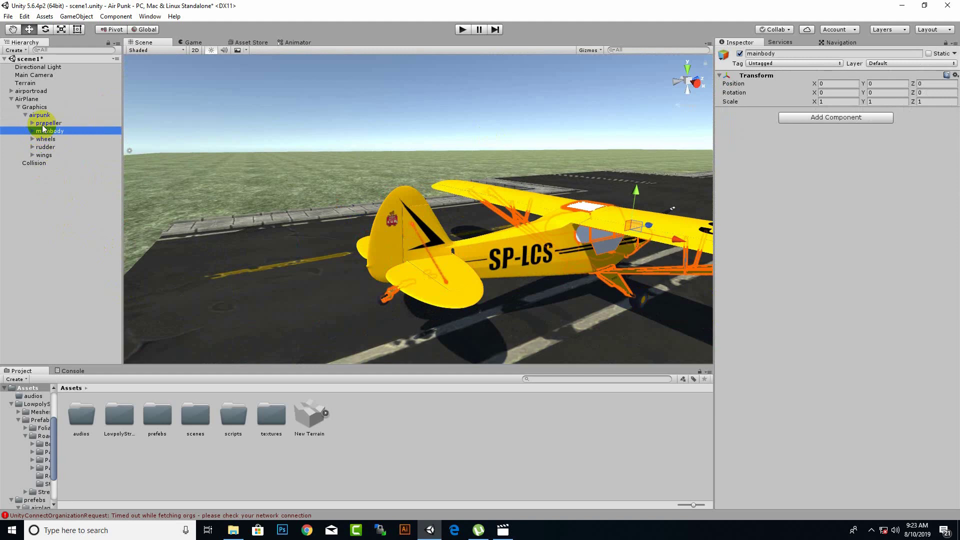
{"action": "left_click", "coordinate": [49, 123]}
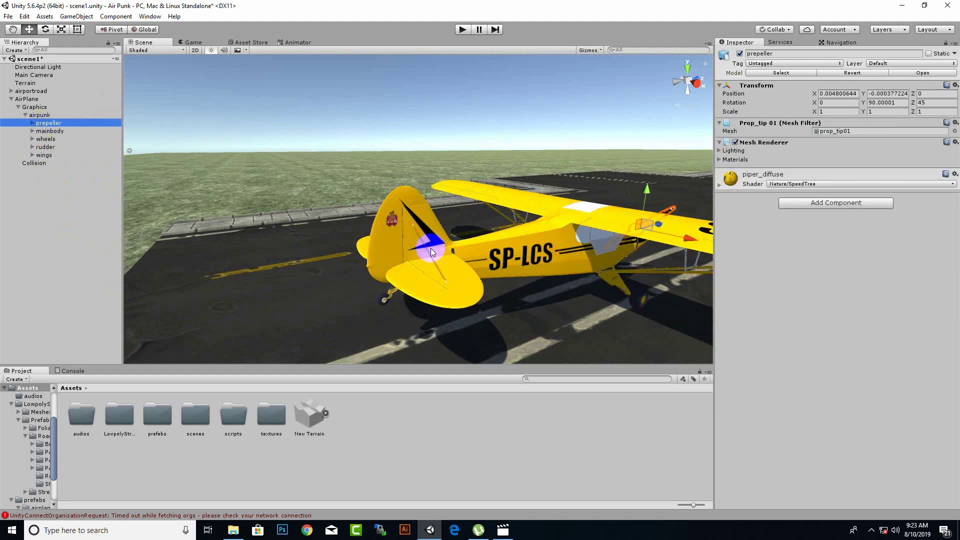
Recheck the mainbody and prepeller from new angles, then select the Collision object
{"action": "mouse_move", "coordinate": [430, 265]}
{"action": "left_mouse_down", "text": "alt"}
{"action": "mouse_move", "coordinate": [537, 280]}
{"action": "mouse_move", "coordinate": [452, 294]}
{"action": "mouse_move", "coordinate": [548, 274]}
{"action": "left_mouse_up", "text": "alt"}
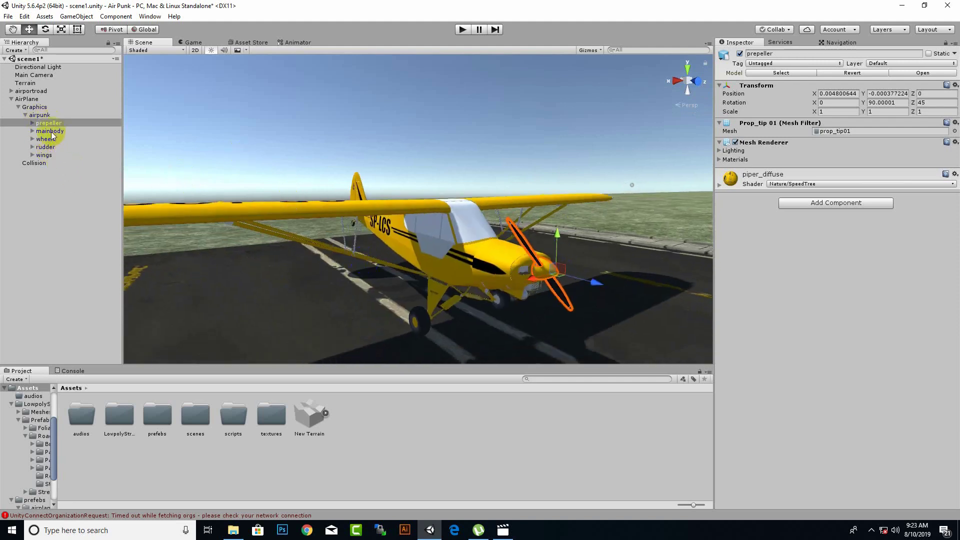
{"action": "left_click", "coordinate": [58, 133]}
{"action": "left_click_drag", "start_coordinate": [370, 275], "coordinate": [390, 277], "text": "alt"}
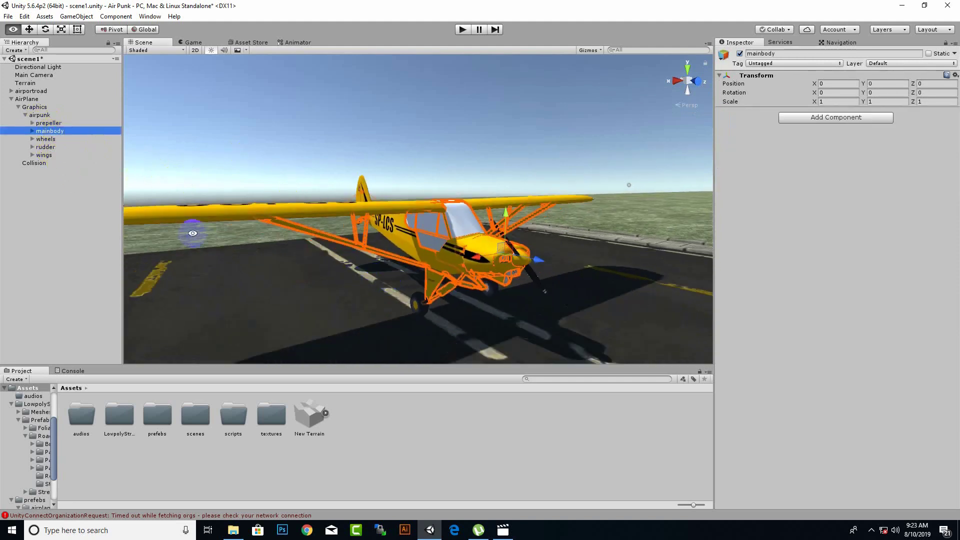
{"action": "left_click", "coordinate": [49, 123]}
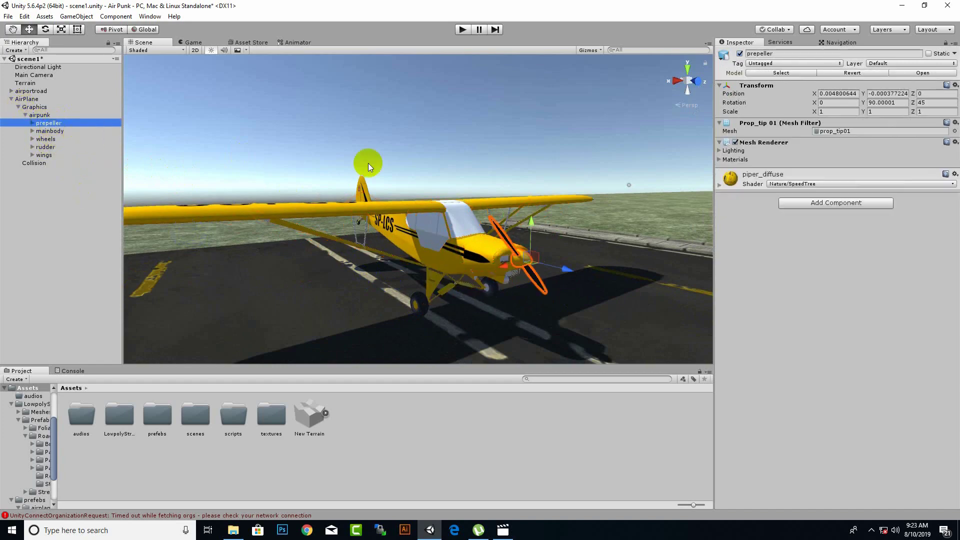
{"action": "mouse_move", "coordinate": [429, 203]}
{"action": "left_mouse_down", "text": "alt"}
{"action": "mouse_move", "coordinate": [264, 244]}
{"action": "mouse_move", "coordinate": [335, 231]}
{"action": "left_mouse_up", "text": "alt"}
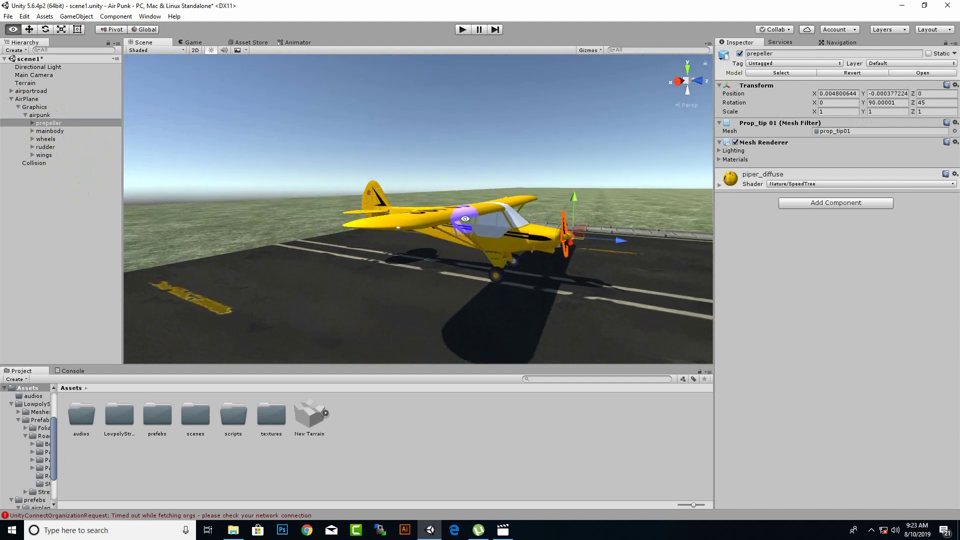
{"action": "left_click", "coordinate": [467, 194]}
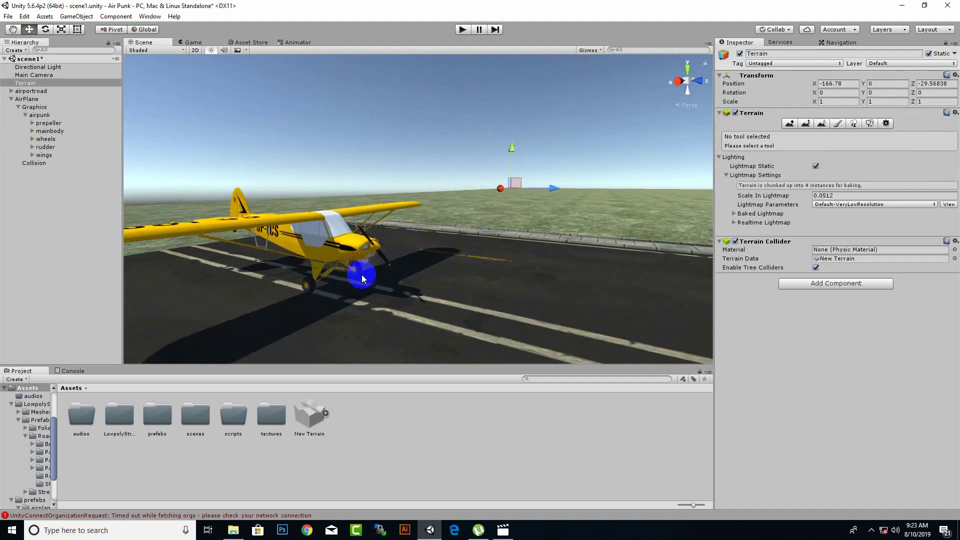
{"action": "left_click_drag", "start_coordinate": [361, 275], "coordinate": [404, 270], "text": "alt"}
{"action": "left_click", "coordinate": [31, 163]}
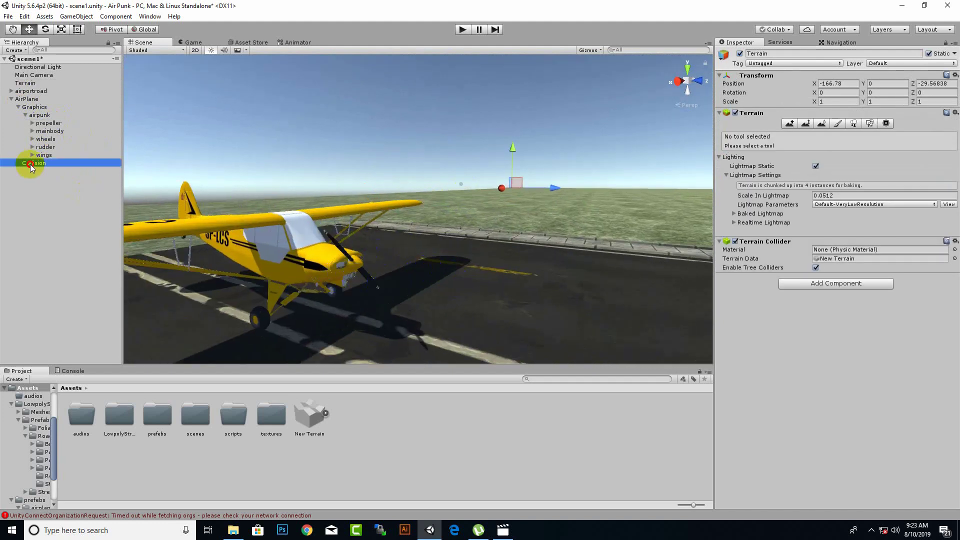
{"action": "mouse_move", "coordinate": [290, 220]}
{"action": "left_mouse_down", "text": "alt"}
{"action": "mouse_move", "coordinate": [308, 289]}
{"action": "mouse_move", "coordinate": [394, 317]}
{"action": "left_mouse_up", "text": "alt"}
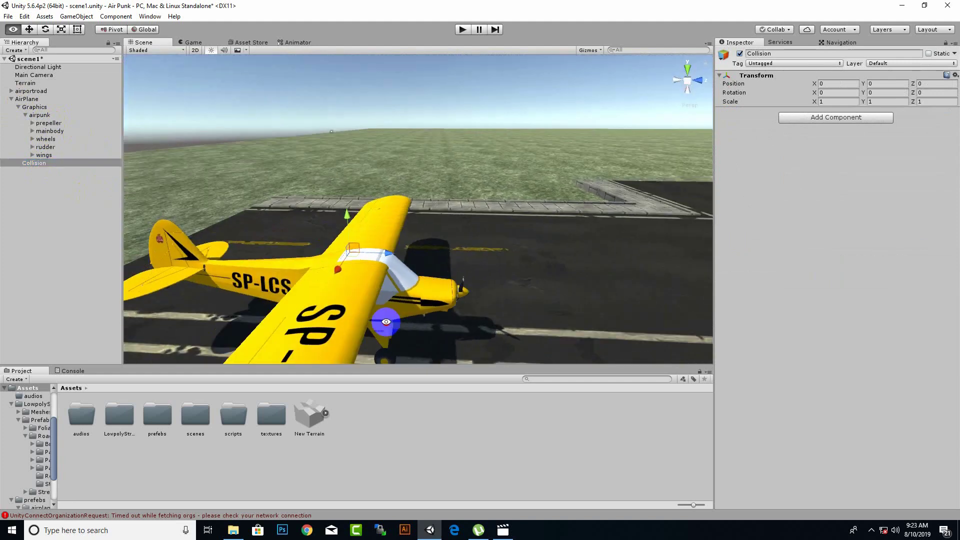
Add an empty child under Collision and rename it front_body_collider
{"action": "right_click", "coordinate": [45, 165]}
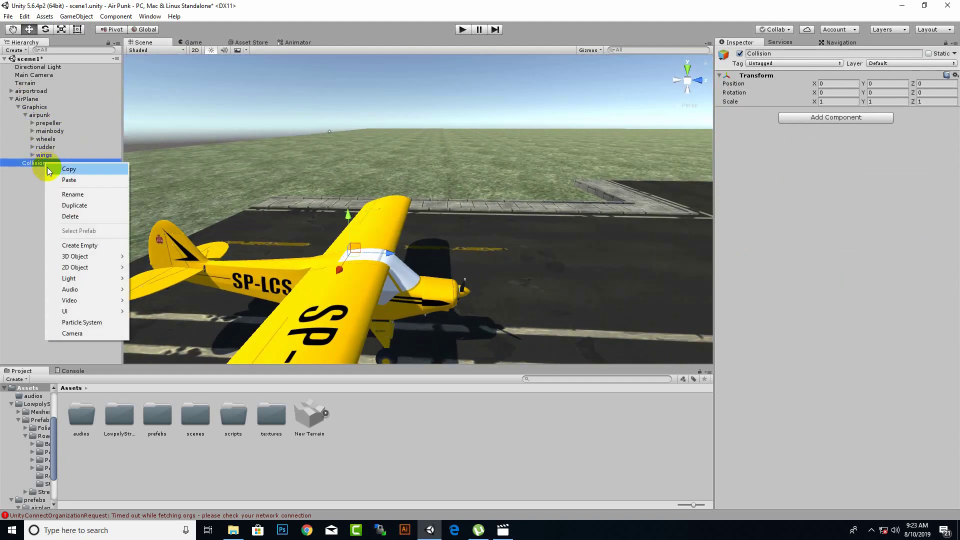
{"action": "left_click", "coordinate": [86, 244]}
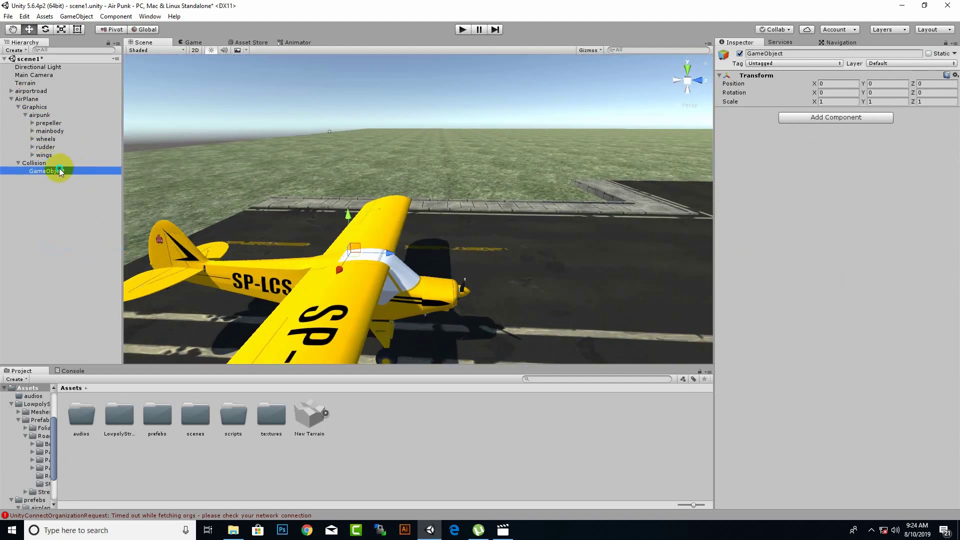
{"action": "right_click", "coordinate": [60, 171]}
{"action": "left_click", "coordinate": [89, 203]}
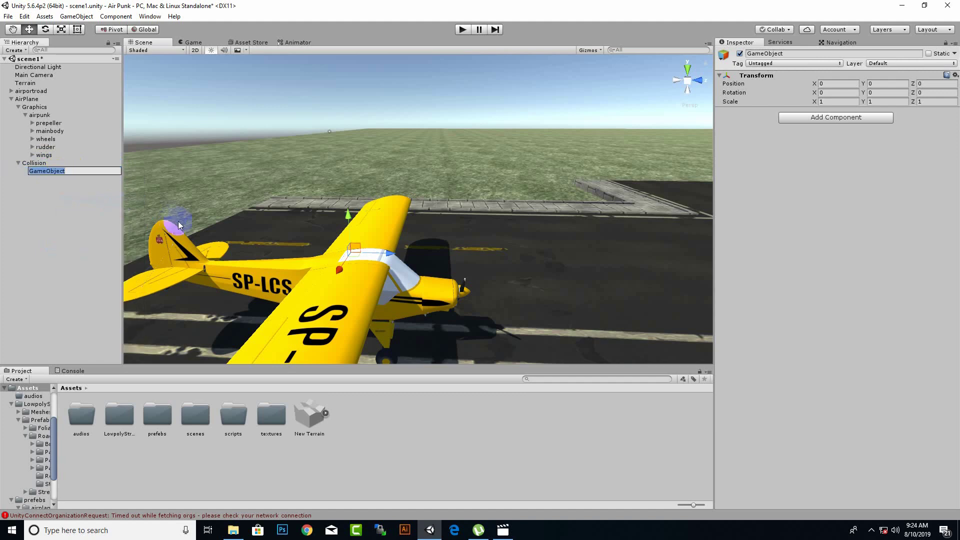
{"action": "type", "text": "f"}
{"action": "type", "text": "ront_body_collide"}
{"action": "key", "text": "Return"}
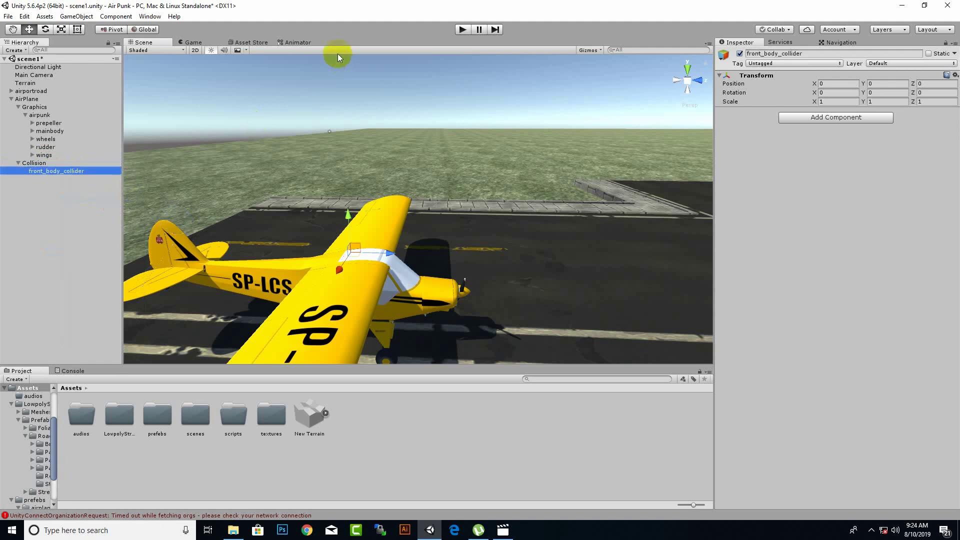
Add a Capsule Collider to front_body_collider and move it forward toward the nose
{"action": "left_click", "coordinate": [825, 118]}
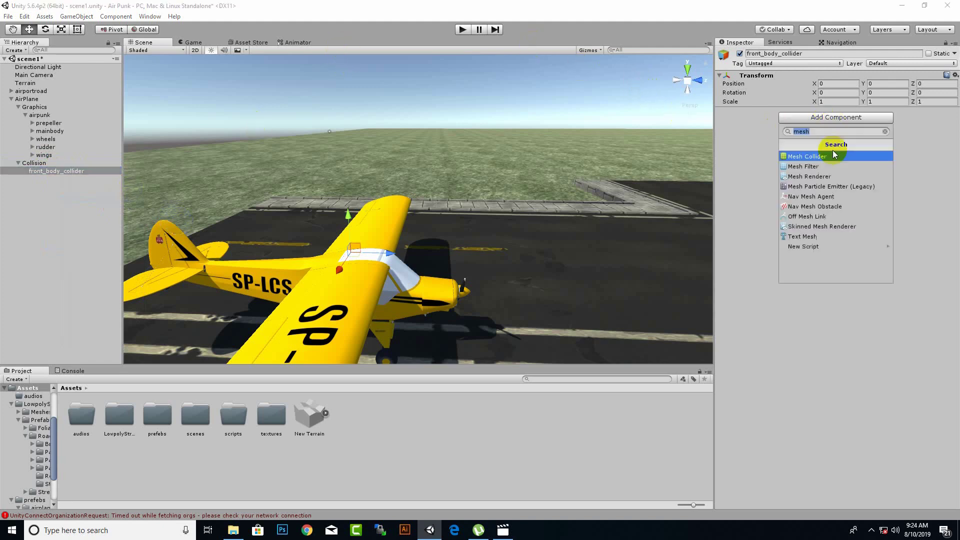
{"action": "type", "text": "cap"}
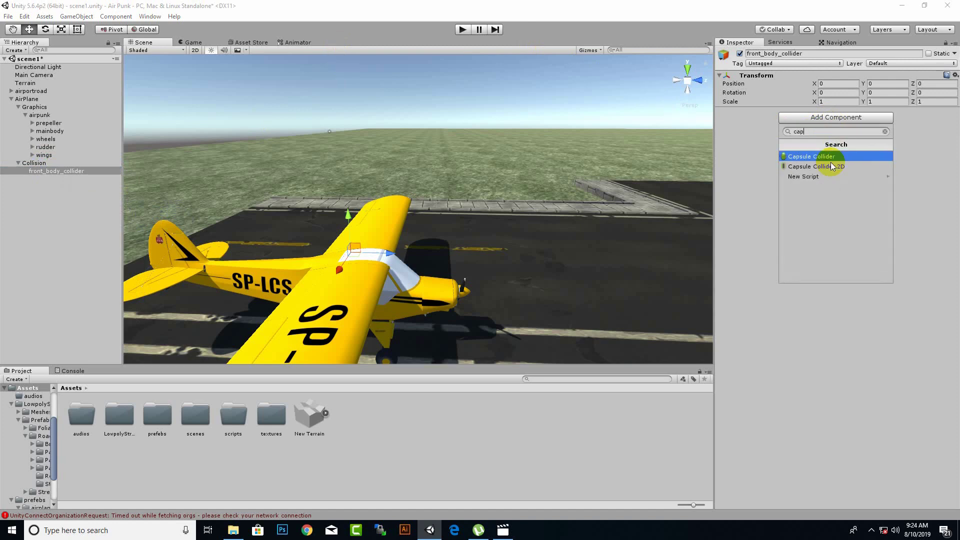
{"action": "left_click", "coordinate": [834, 158]}
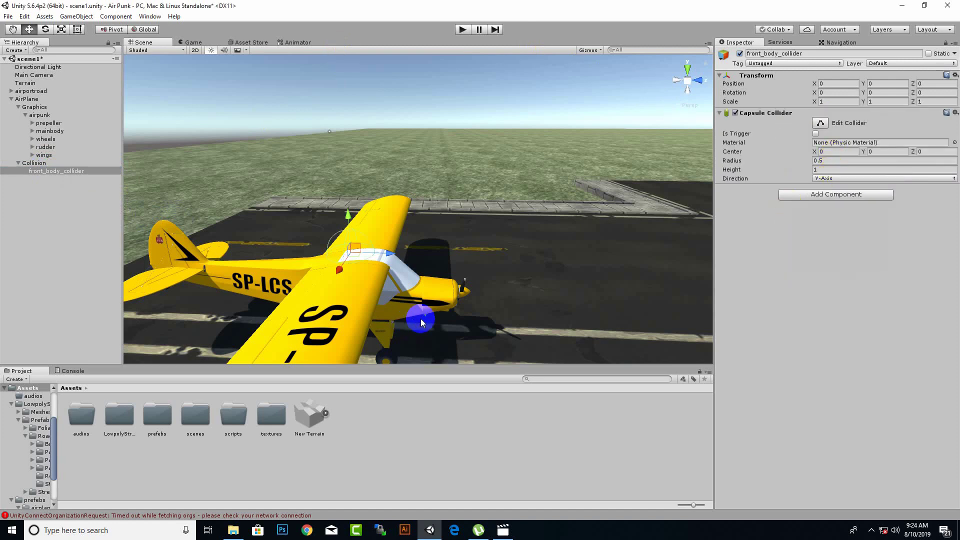
{"action": "mouse_move", "coordinate": [346, 298]}
{"action": "middle_mouse_down"}
{"action": "mouse_move", "coordinate": [349, 227]}
{"action": "mouse_move", "coordinate": [321, 197]}
{"action": "middle_mouse_up"}
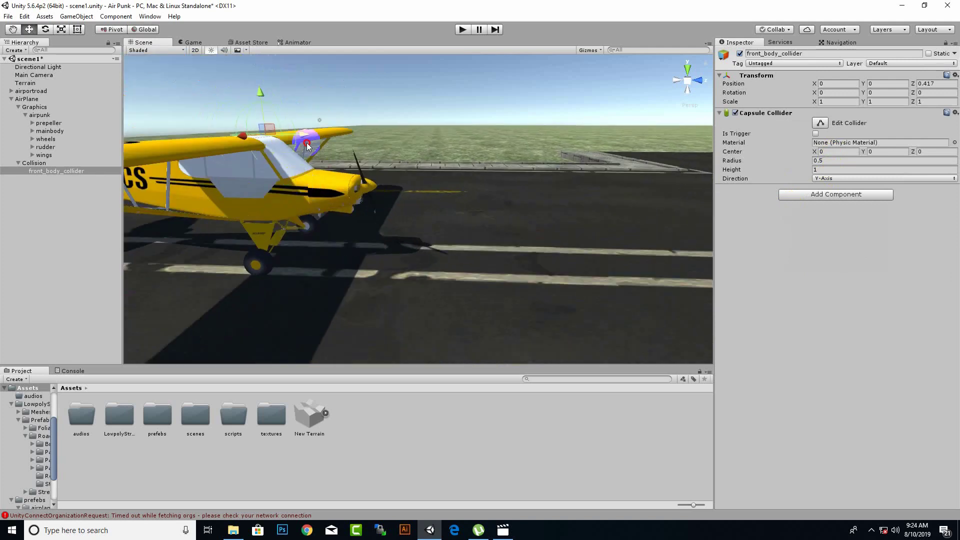
{"action": "left_click_drag", "start_coordinate": [315, 134], "coordinate": [365, 154]}
{"action": "middle_click_drag", "start_coordinate": [365, 154], "coordinate": [353, 237]}
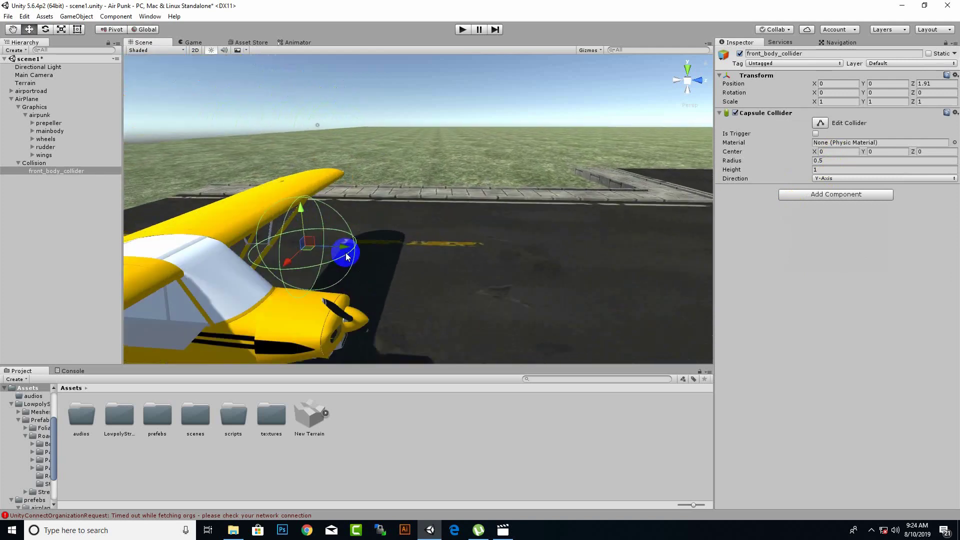
Set the capsule's radius to 0.52, height to 1.51 and direction to Z-Axis
{"action": "scroll", "coordinate": [318, 221], "scroll_direction": "up", "scroll_amount": 2}
{"action": "scroll", "coordinate": [328, 221], "scroll_direction": "up", "scroll_amount": 2}
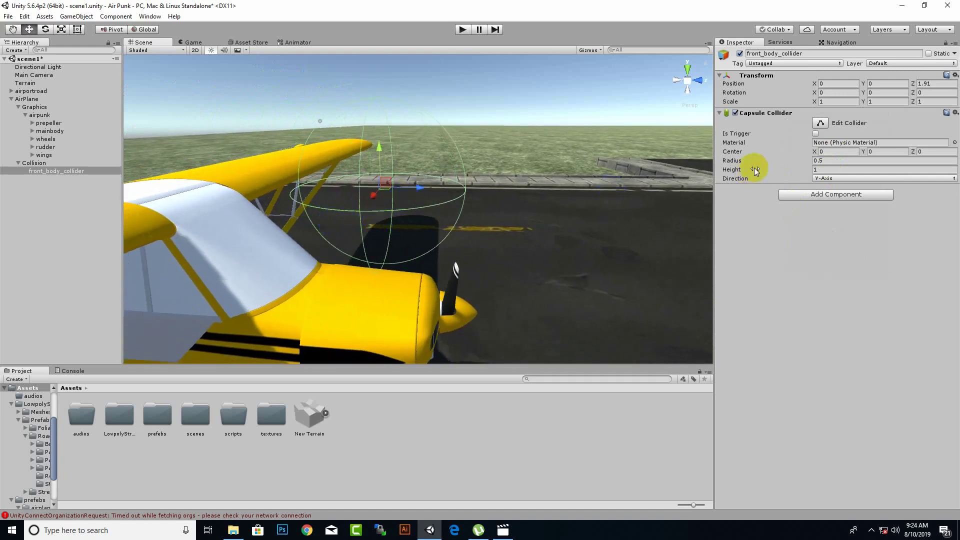
{"action": "left_click_drag", "start_coordinate": [809, 162], "coordinate": [827, 176]}
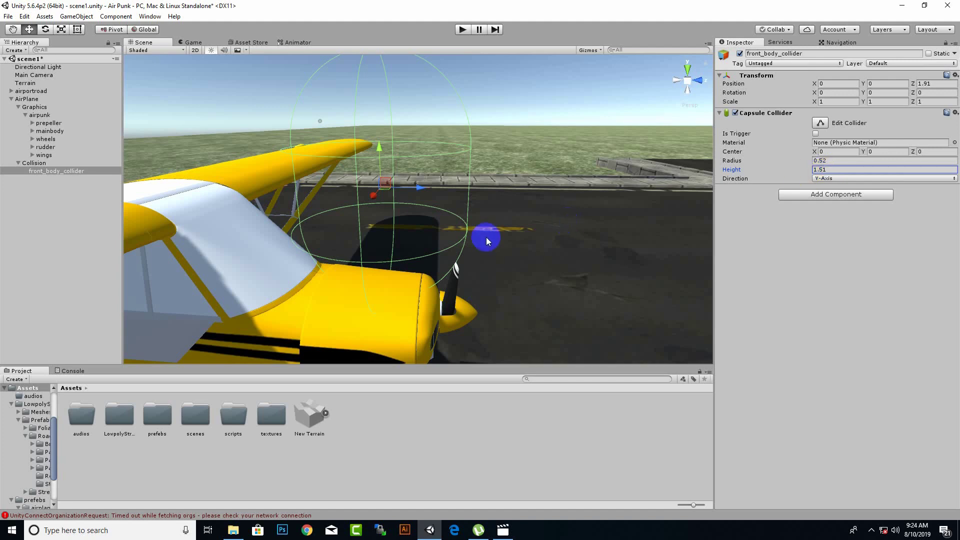
{"action": "mouse_move", "coordinate": [489, 238]}
{"action": "middle_mouse_down"}
{"action": "mouse_move", "coordinate": [547, 234]}
{"action": "mouse_move", "coordinate": [559, 244]}
{"action": "middle_mouse_up"}
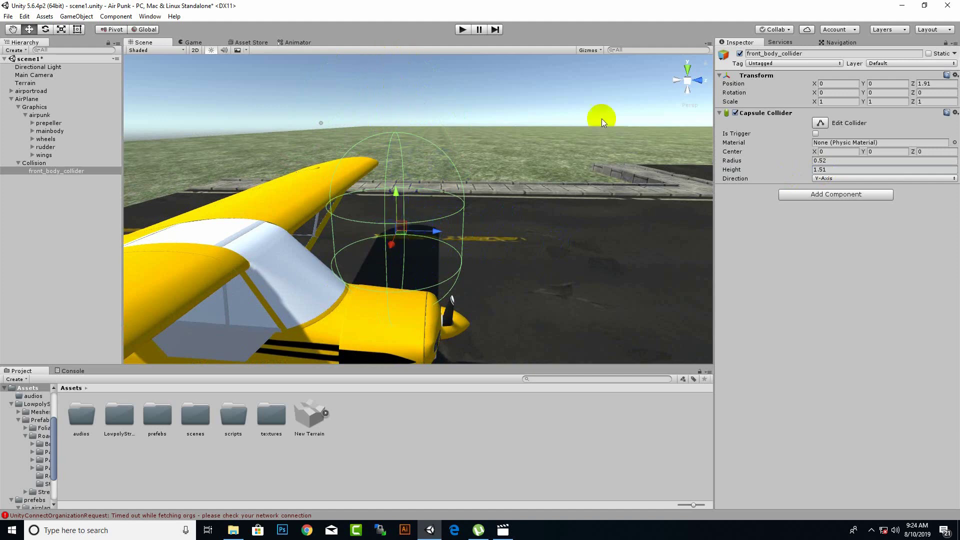
{"action": "left_click", "coordinate": [833, 179]}
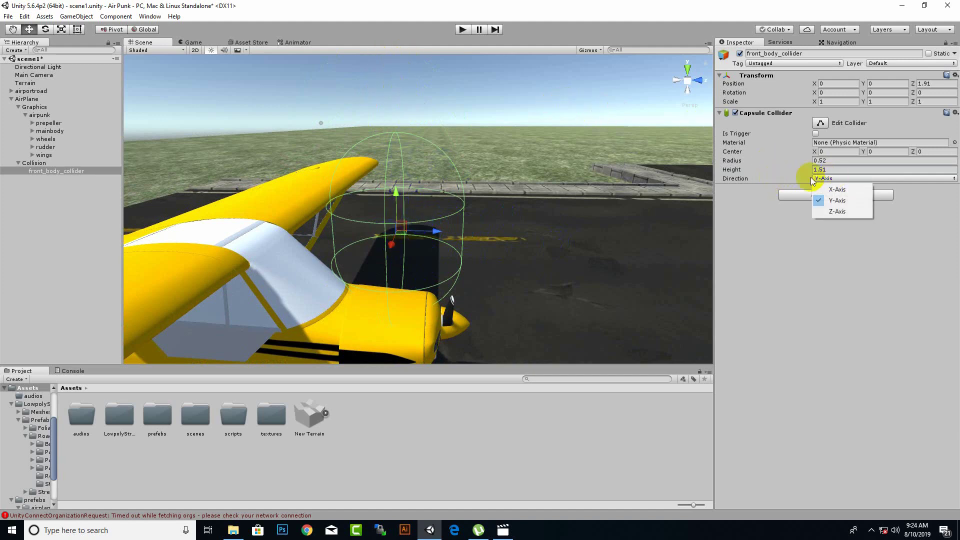
{"action": "left_click", "coordinate": [841, 212]}
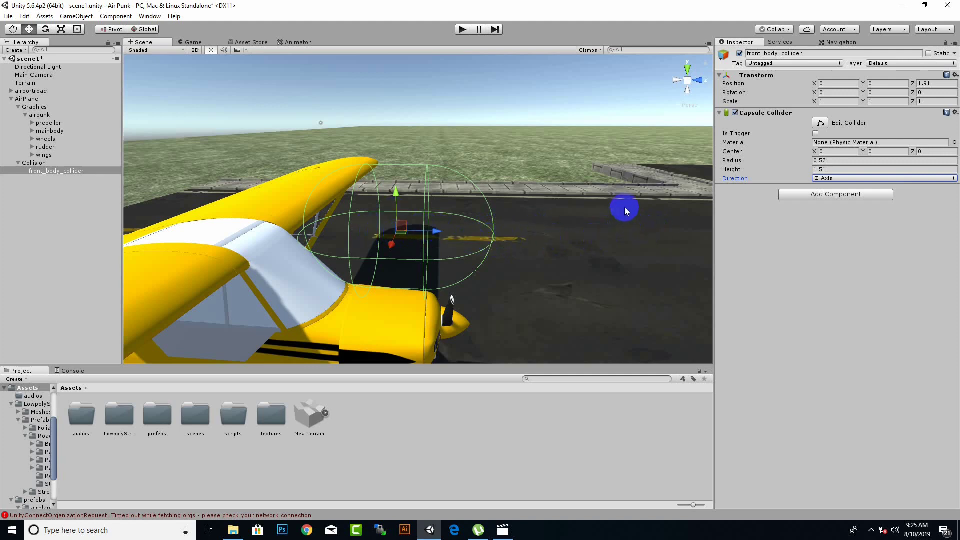
Lower the capsule into the fuselage at the nose, ending at Y -0.933, Z 1.502
{"action": "scroll", "coordinate": [625, 207], "scroll_direction": "down", "scroll_amount": 2}
{"action": "mouse_move", "coordinate": [631, 220]}
{"action": "left_mouse_down", "text": "alt"}
{"action": "mouse_move", "coordinate": [486, 244]}
{"action": "mouse_move", "coordinate": [536, 205]}
{"action": "left_mouse_up", "text": "alt"}
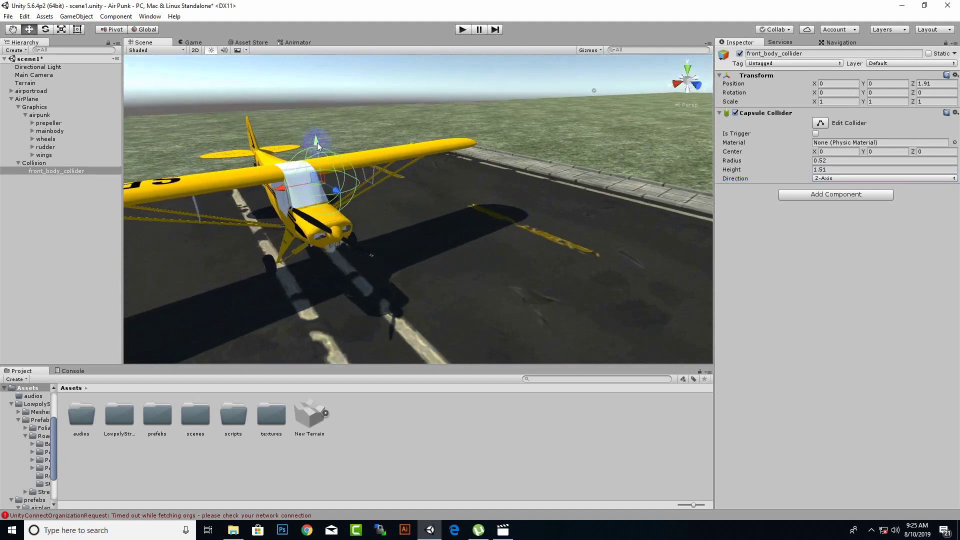
{"action": "left_click_drag", "start_coordinate": [317, 142], "coordinate": [320, 189]}
{"action": "mouse_move", "coordinate": [403, 208]}
{"action": "left_mouse_down", "text": "alt"}
{"action": "mouse_move", "coordinate": [547, 200]}
{"action": "mouse_move", "coordinate": [464, 225]}
{"action": "mouse_move", "coordinate": [479, 189]}
{"action": "left_mouse_up", "text": "alt"}
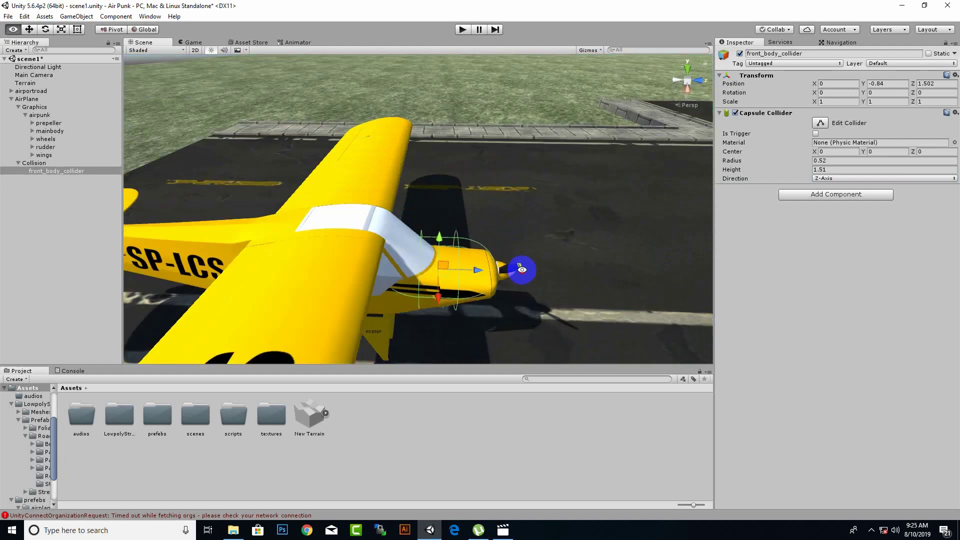
{"action": "mouse_move", "coordinate": [524, 197]}
{"action": "left_mouse_down", "text": "alt"}
{"action": "mouse_move", "coordinate": [454, 195]}
{"action": "mouse_move", "coordinate": [502, 207]}
{"action": "mouse_move", "coordinate": [422, 198]}
{"action": "left_mouse_up", "text": "alt"}
{"action": "left_click_drag", "start_coordinate": [414, 154], "coordinate": [415, 166]}
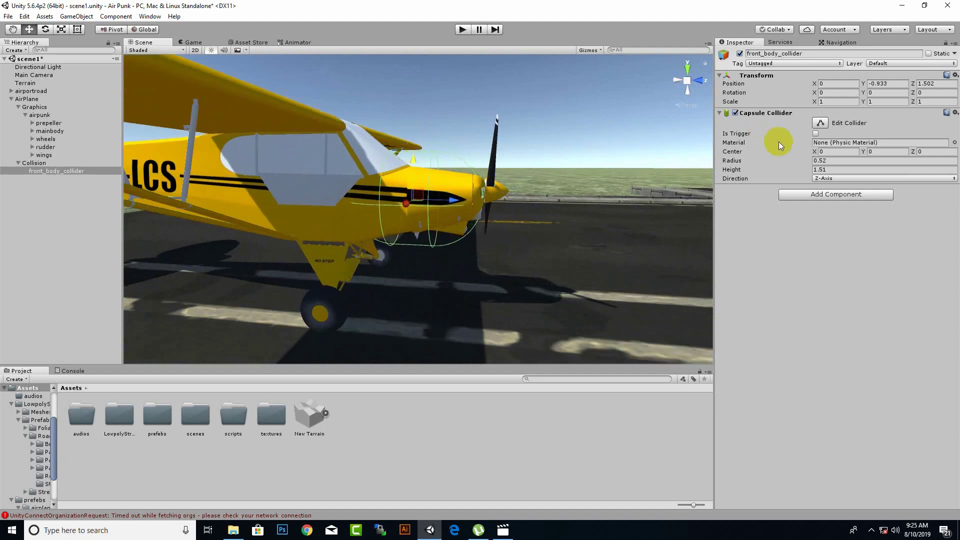
In Edit Collider mode, stretch the capsule back to height 3.01 and shrink its radius to about 0.40
{"action": "left_click", "coordinate": [822, 123]}
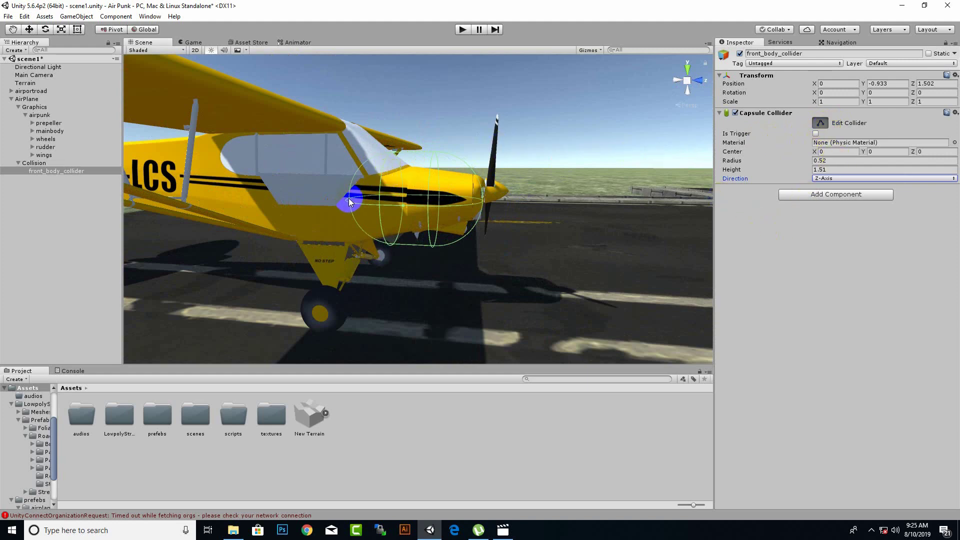
{"action": "mouse_move", "coordinate": [349, 202]}
{"action": "left_mouse_down"}
{"action": "mouse_move", "coordinate": [215, 205]}
{"action": "mouse_move", "coordinate": [232, 213]}
{"action": "left_mouse_up"}
{"action": "scroll", "coordinate": [236, 211], "scroll_direction": "down", "scroll_amount": 3}
{"action": "middle_click_drag", "start_coordinate": [236, 211], "coordinate": [301, 221]}
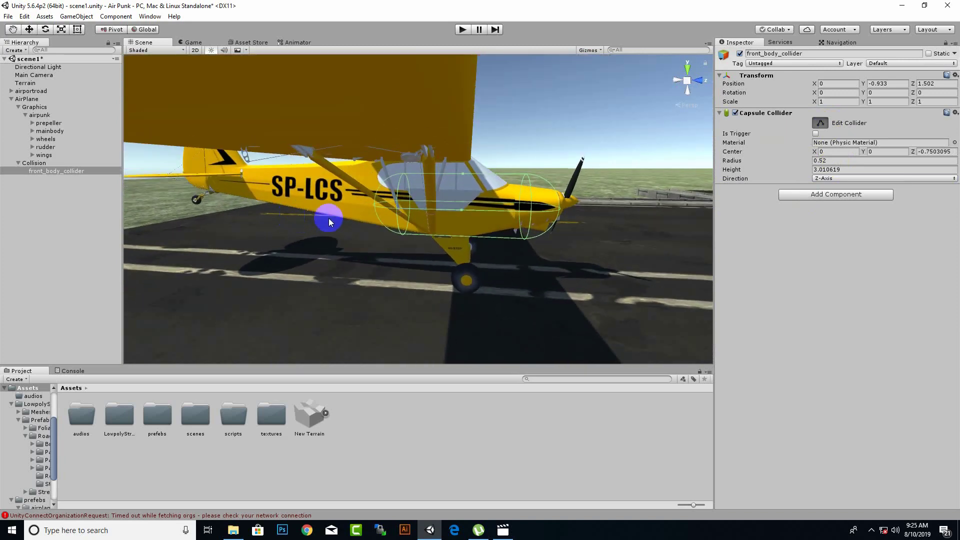
{"action": "mouse_move", "coordinate": [390, 205]}
{"action": "left_mouse_down", "text": "alt"}
{"action": "mouse_move", "coordinate": [368, 206]}
{"action": "mouse_move", "coordinate": [414, 216]}
{"action": "left_mouse_up", "text": "alt"}
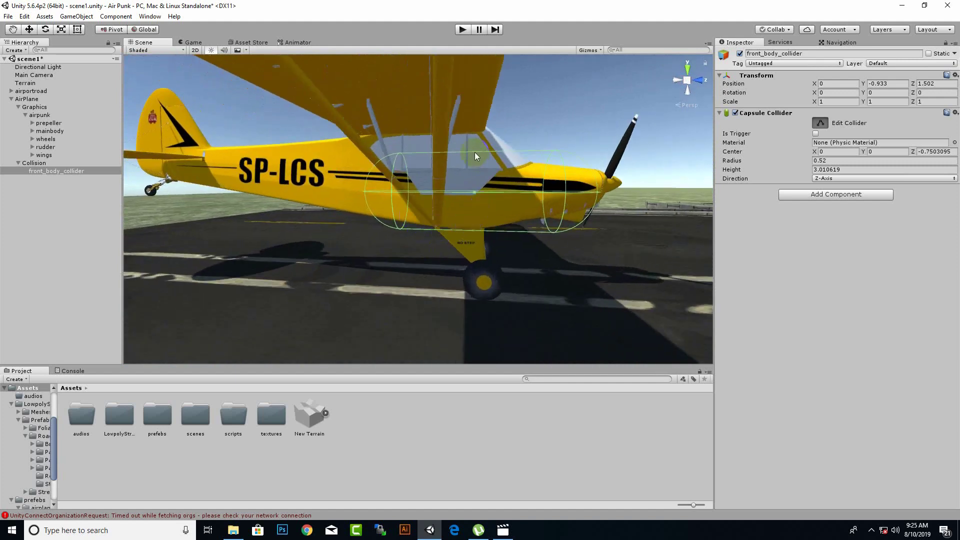
{"action": "left_click_drag", "start_coordinate": [475, 153], "coordinate": [473, 164]}
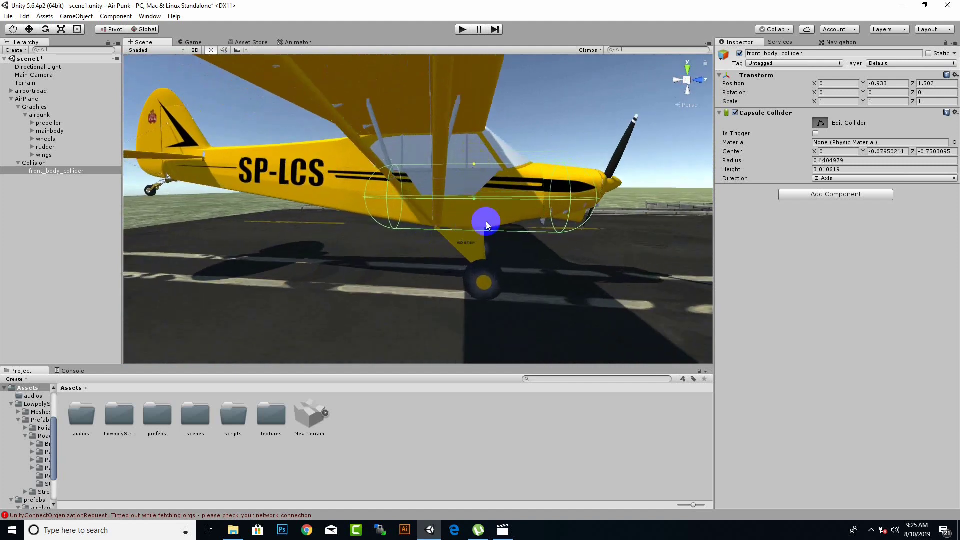
{"action": "mouse_move", "coordinate": [470, 233]}
{"action": "left_mouse_down"}
{"action": "mouse_move", "coordinate": [475, 224]}
{"action": "mouse_move", "coordinate": [341, 258]}
{"action": "mouse_move", "coordinate": [405, 234]}
{"action": "left_mouse_up"}
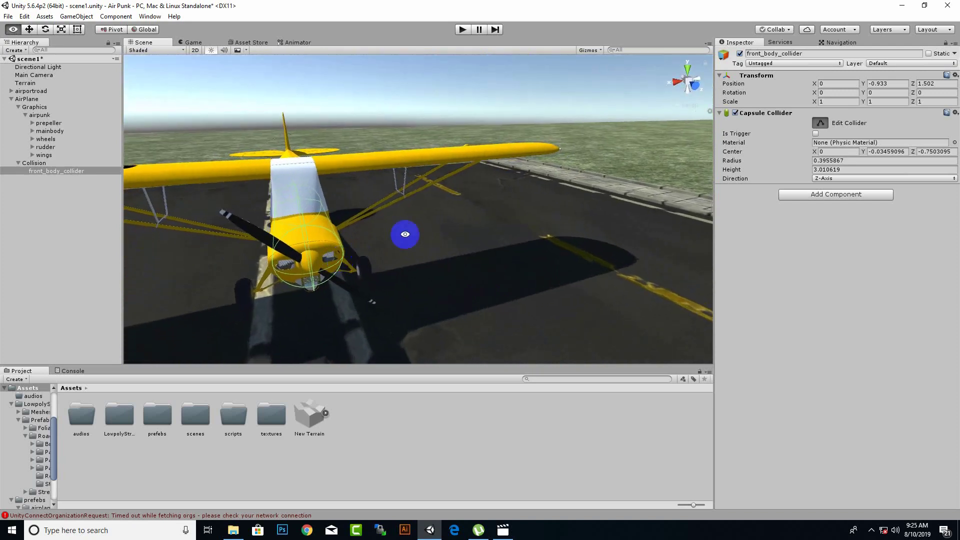
From an orthographic bottom view, narrow the front collider to the fuselage width, radius 0.4024887
{"action": "left_click", "coordinate": [687, 91]}
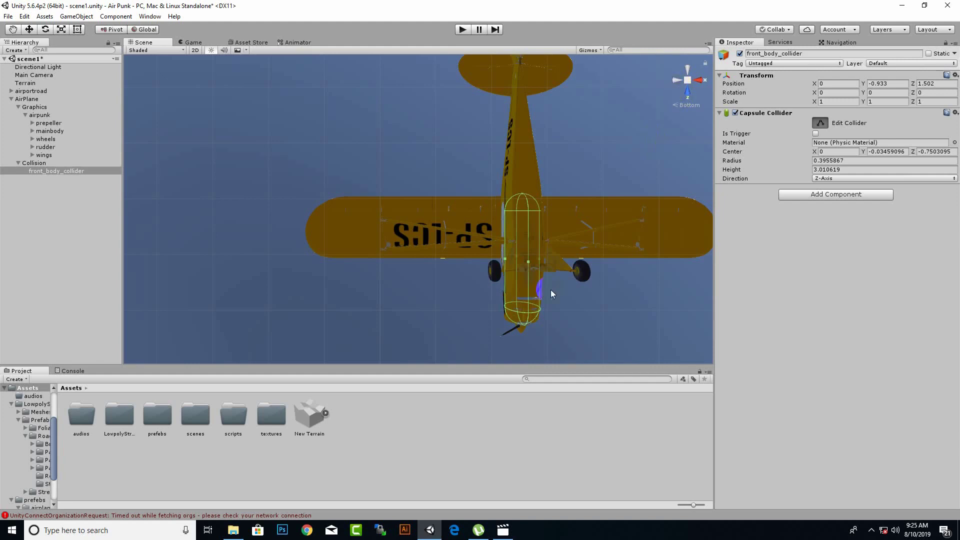
{"action": "left_click", "coordinate": [690, 70]}
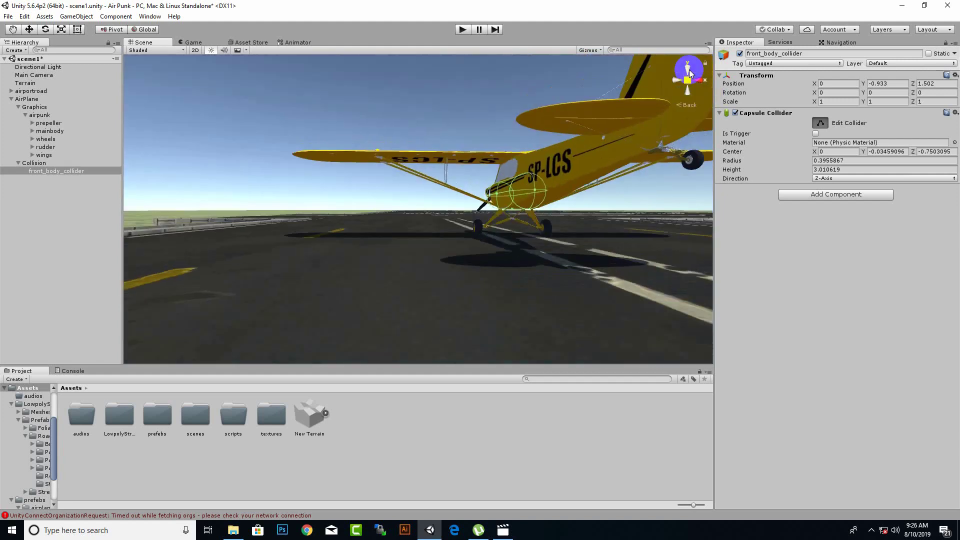
{"action": "left_click", "coordinate": [689, 79]}
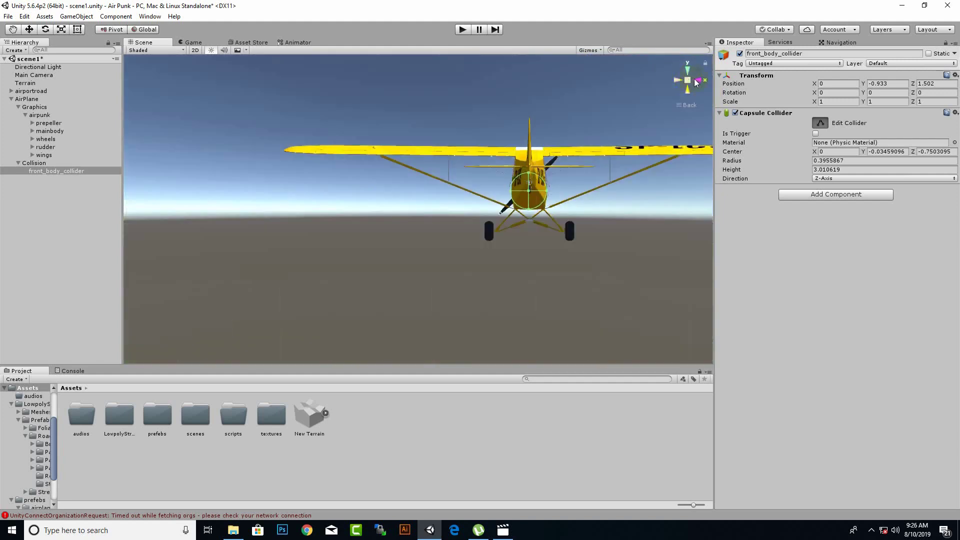
{"action": "left_click", "coordinate": [702, 81]}
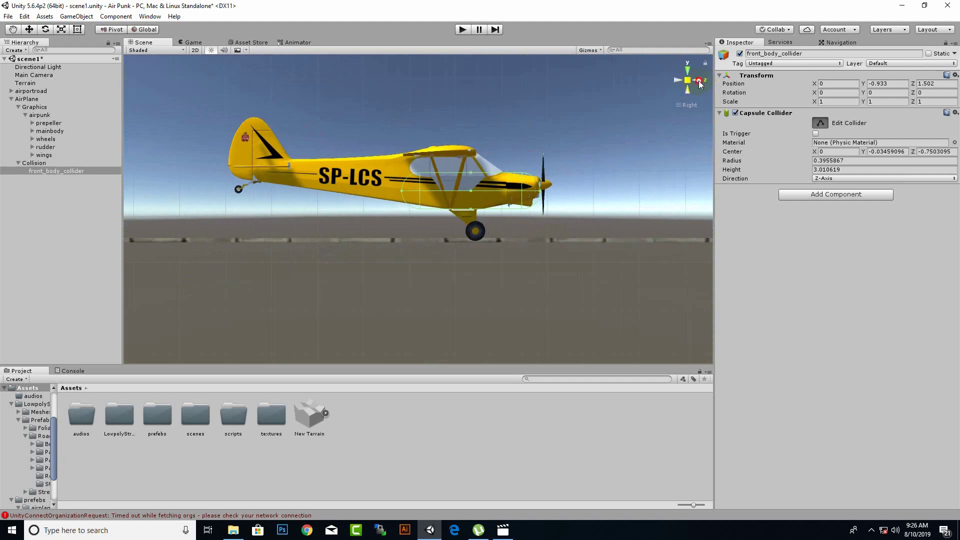
{"action": "left_click", "coordinate": [699, 81]}
{"action": "left_click", "coordinate": [688, 92]}
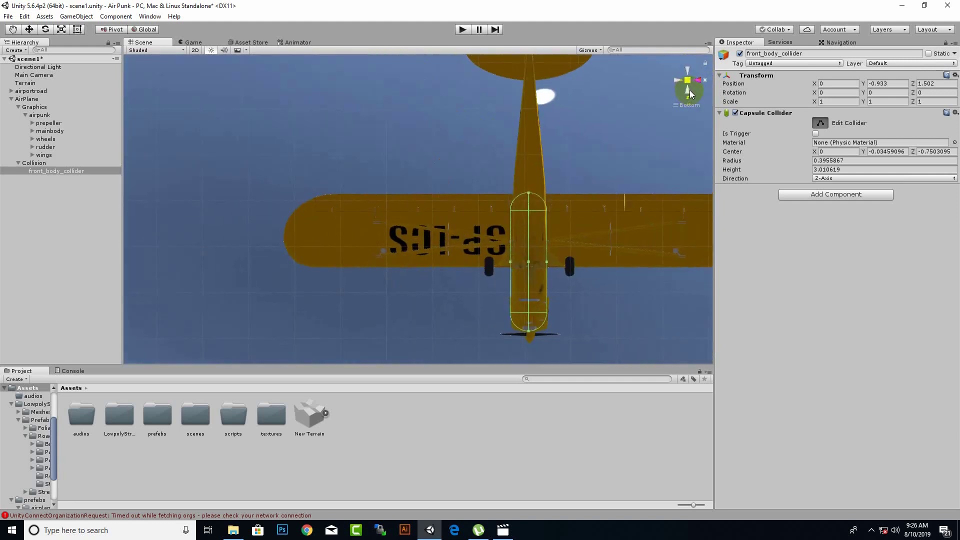
{"action": "scroll", "coordinate": [568, 257], "scroll_direction": "up", "scroll_amount": 5}
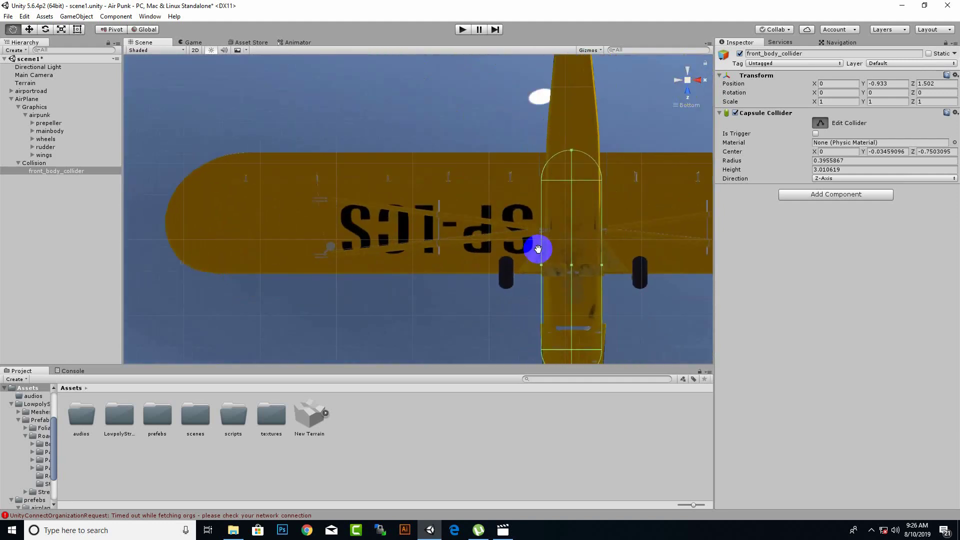
{"action": "scroll", "coordinate": [613, 273], "scroll_direction": "up", "scroll_amount": 2}
{"action": "scroll", "coordinate": [615, 271], "scroll_direction": "up", "scroll_amount": 2}
{"action": "scroll", "coordinate": [499, 202], "scroll_direction": "up", "scroll_amount": 2}
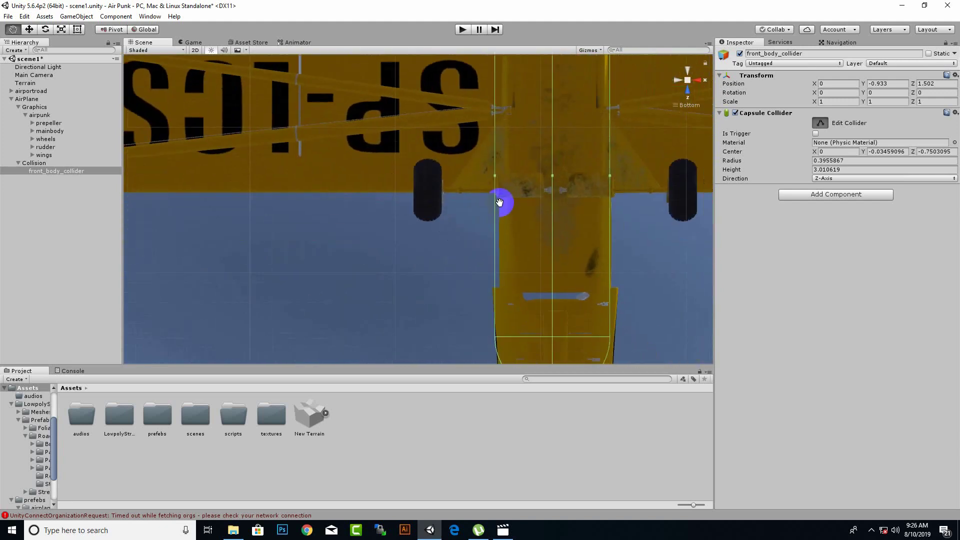
{"action": "mouse_move", "coordinate": [499, 202]}
{"action": "left_mouse_down"}
{"action": "mouse_move", "coordinate": [559, 152]}
{"action": "mouse_move", "coordinate": [594, 138]}
{"action": "left_mouse_up"}
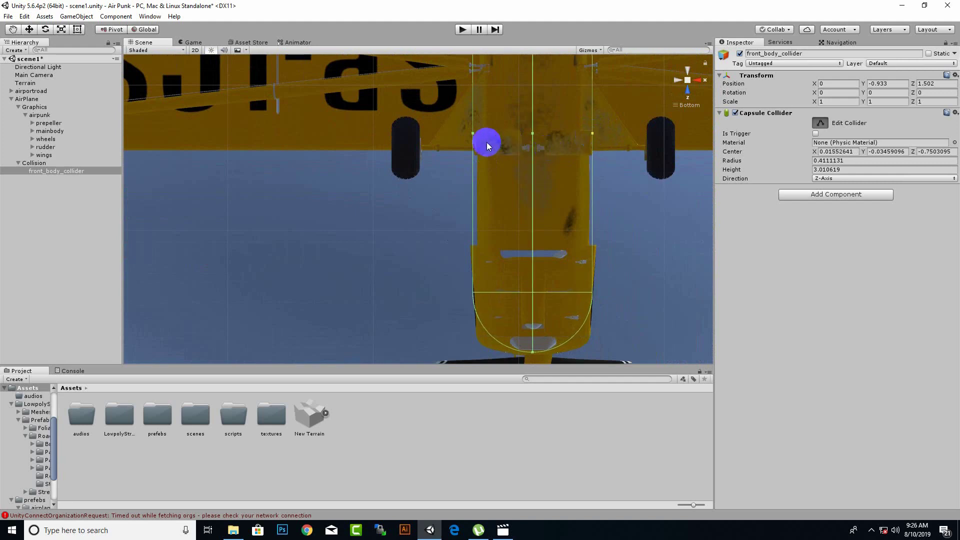
{"action": "left_click_drag", "start_coordinate": [472, 135], "coordinate": [475, 136]}
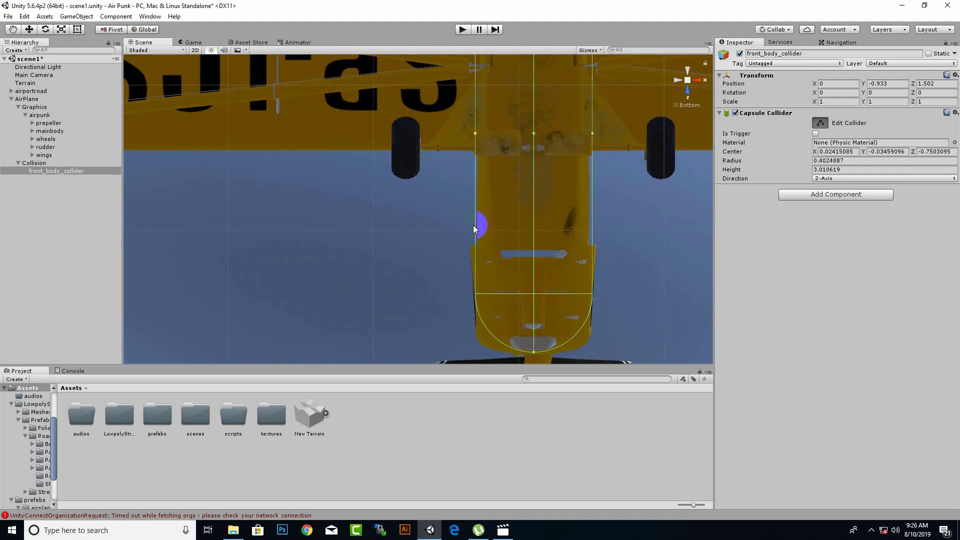
Try tilting the front collider with the Rotate tool, then undo the tilt
{"action": "scroll", "coordinate": [473, 225], "scroll_direction": "down", "scroll_amount": 3}
{"action": "scroll", "coordinate": [479, 220], "scroll_direction": "down", "scroll_amount": 2}
{"action": "scroll", "coordinate": [480, 221], "scroll_direction": "down", "scroll_amount": 4}
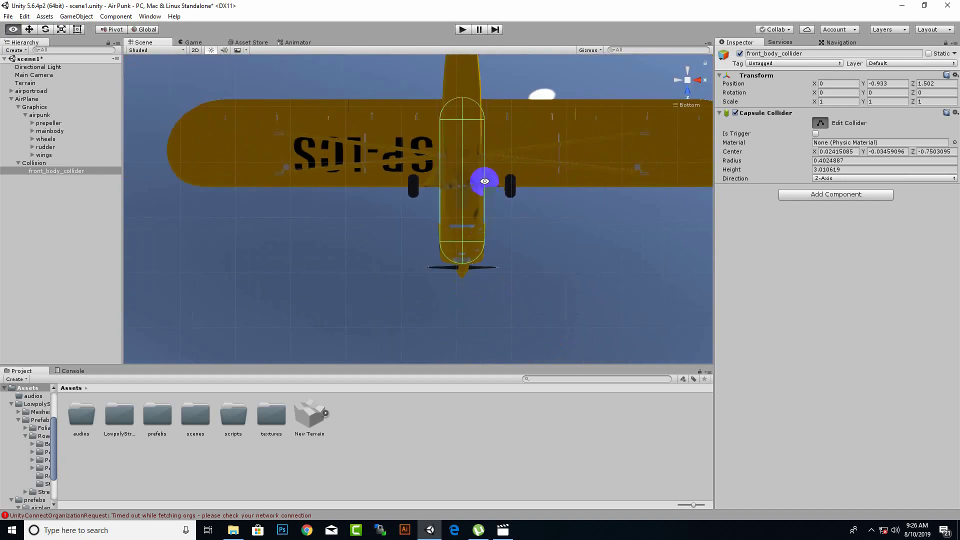
{"action": "mouse_move", "coordinate": [485, 181]}
{"action": "left_mouse_down", "text": "alt"}
{"action": "mouse_move", "coordinate": [666, 422]}
{"action": "mouse_move", "coordinate": [769, 419]}
{"action": "mouse_move", "coordinate": [781, 446]}
{"action": "mouse_move", "coordinate": [849, 466]}
{"action": "mouse_move", "coordinate": [582, 350]}
{"action": "left_mouse_up", "text": "alt"}
{"action": "left_click", "coordinate": [45, 29]}
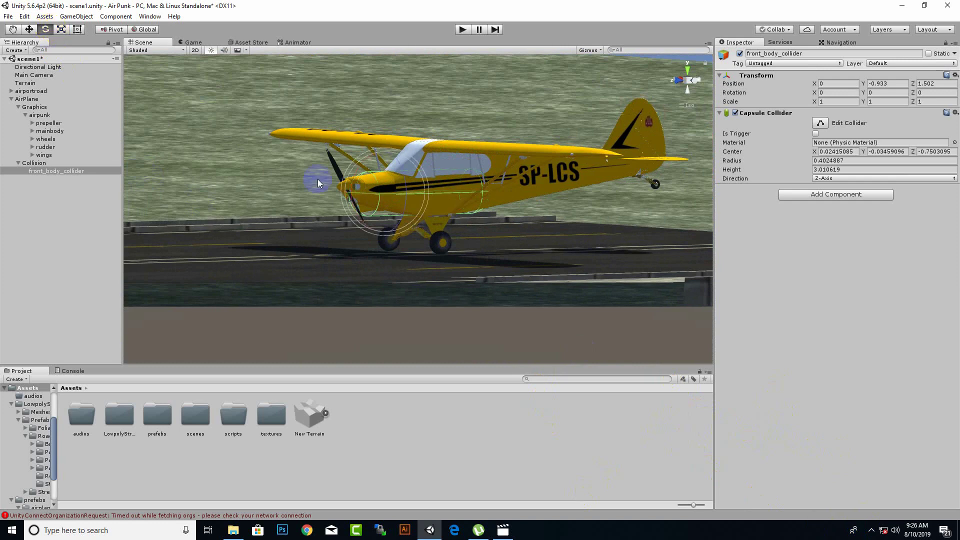
{"action": "mouse_move", "coordinate": [352, 177]}
{"action": "left_mouse_down"}
{"action": "mouse_move", "coordinate": [313, 238]}
{"action": "mouse_move", "coordinate": [317, 226]}
{"action": "left_mouse_up"}
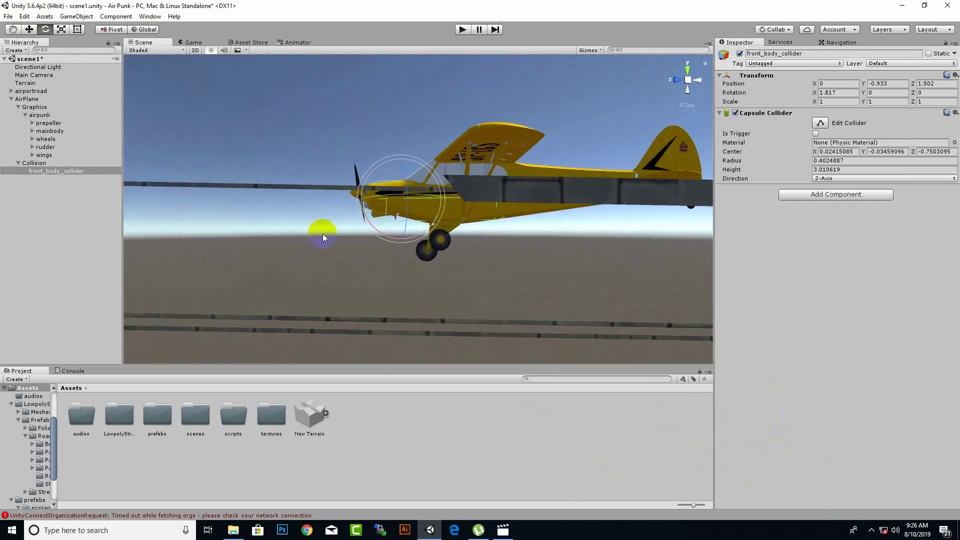
{"action": "key", "text": "ctrl+z"}
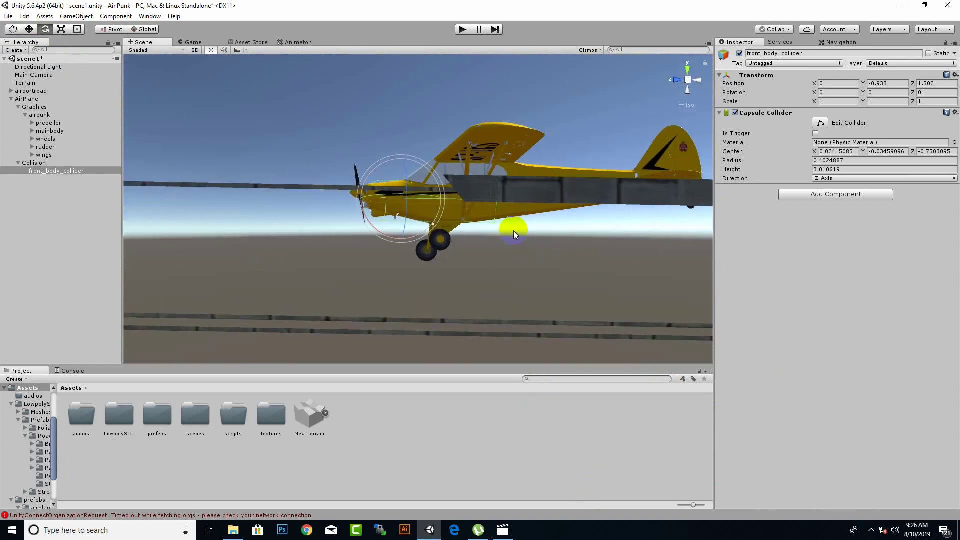
{"action": "mouse_move", "coordinate": [514, 231]}
{"action": "left_mouse_down", "text": "alt"}
{"action": "mouse_move", "coordinate": [454, 285]}
{"action": "mouse_move", "coordinate": [506, 263]}
{"action": "left_mouse_up", "text": "alt"}
Duplicate front_body_collider and rename the copy back_body_collider, removing the ' (1)' suffix
{"action": "left_click", "coordinate": [68, 171]}
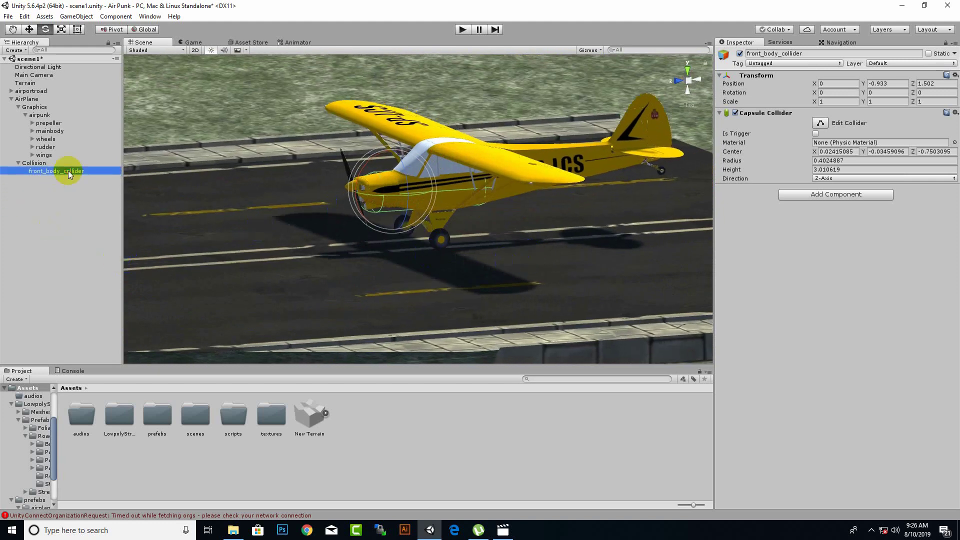
{"action": "left_click", "coordinate": [48, 224]}
{"action": "left_click", "coordinate": [79, 170]}
{"action": "key", "text": "ctrl+d"}
{"action": "right_click", "coordinate": [68, 179]}
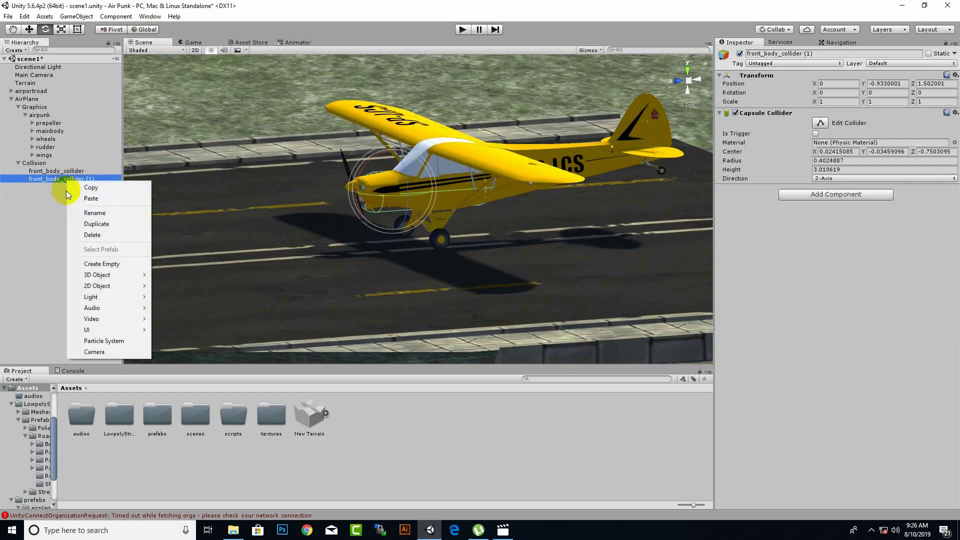
{"action": "left_click", "coordinate": [80, 213]}
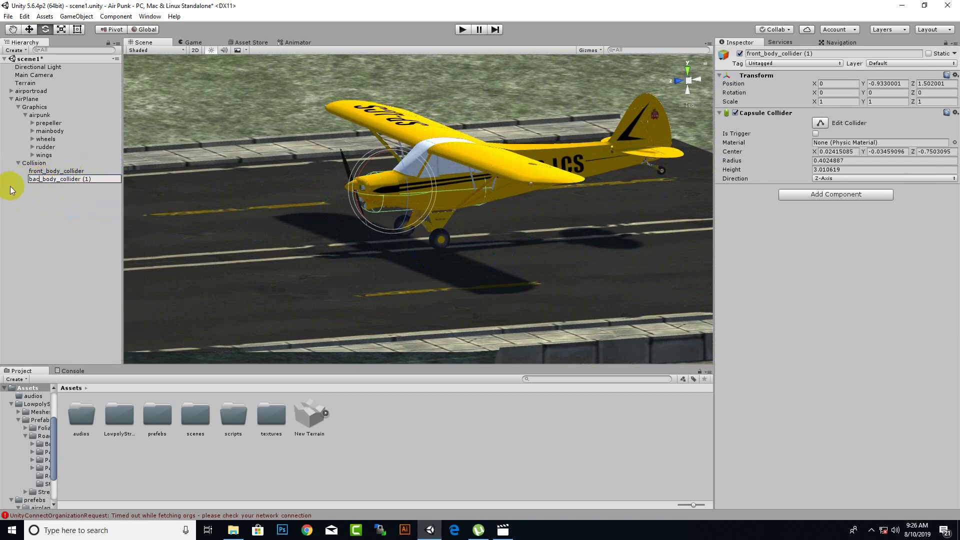
{"action": "type", "text": "k"}
{"action": "left_click_drag", "start_coordinate": [85, 179], "coordinate": [132, 179]}
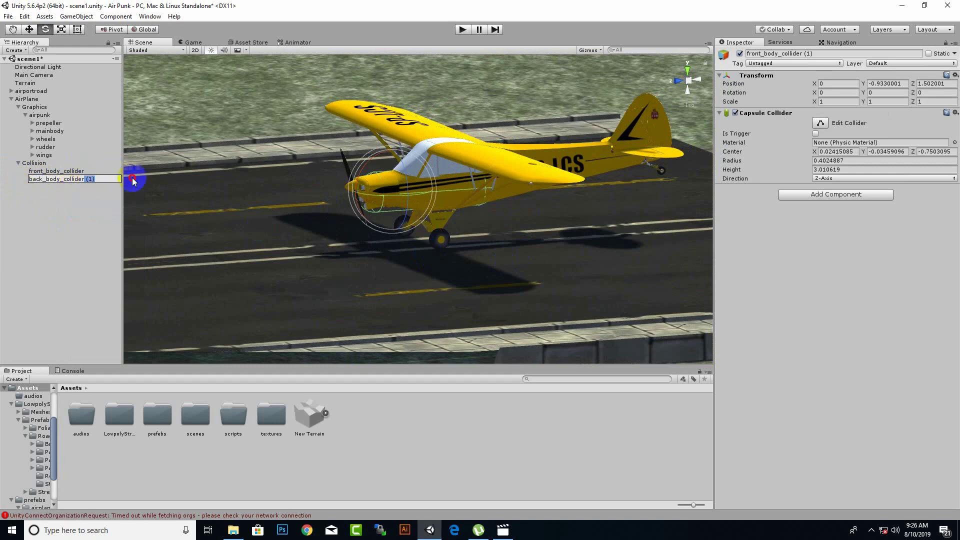
{"action": "key", "text": "BackSpace"}
{"action": "key", "text": "Return"}
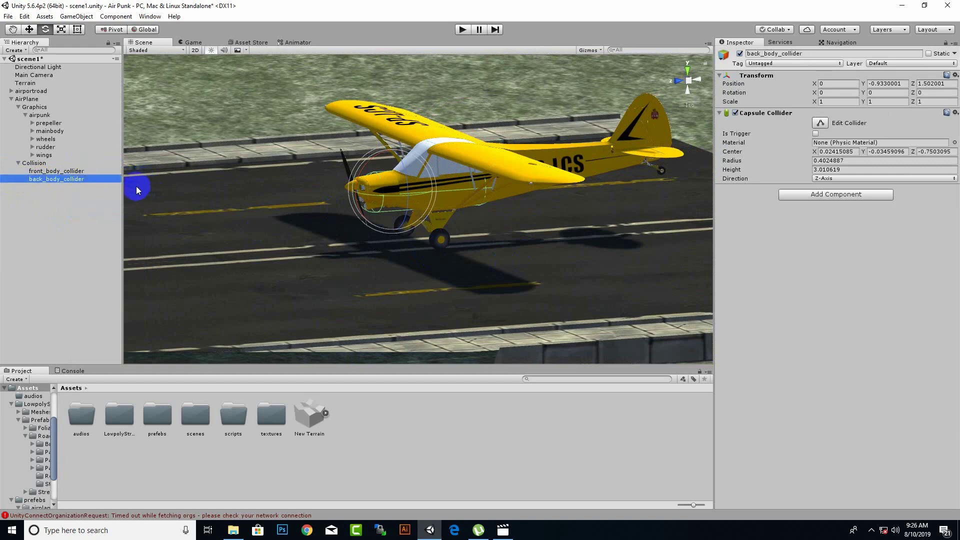
{"action": "left_click", "coordinate": [32, 33]}
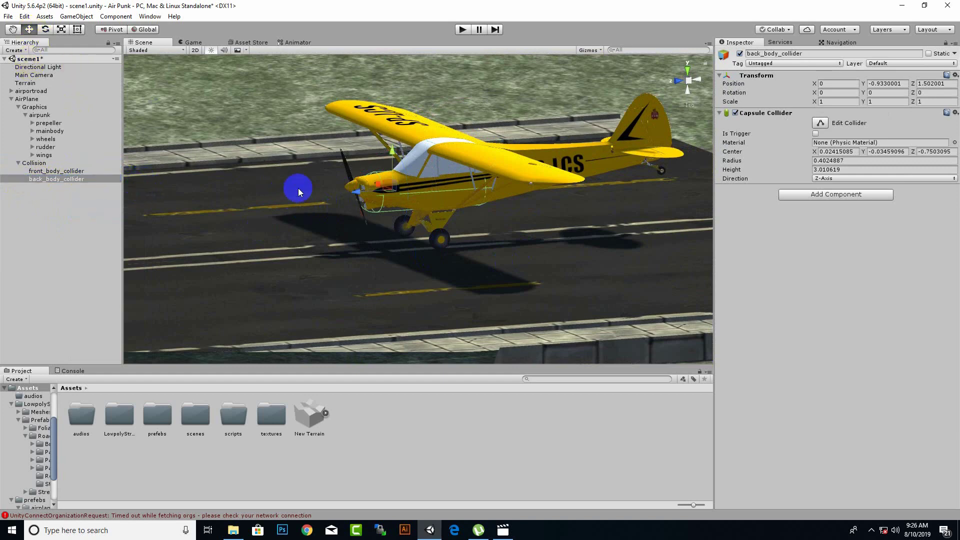
Move back_body_collider from the nose back toward the tail
{"action": "left_click_drag", "start_coordinate": [357, 198], "coordinate": [503, 269]}
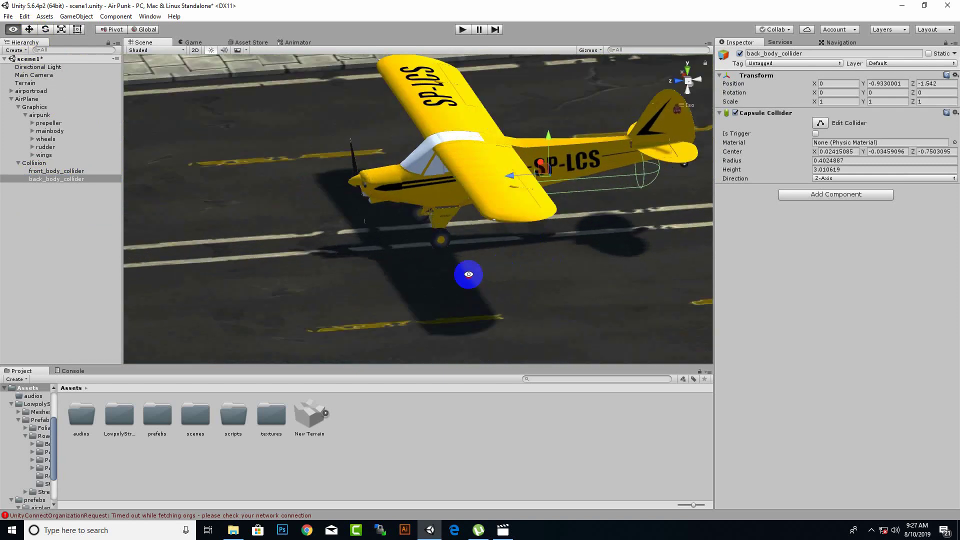
{"action": "mouse_move", "coordinate": [510, 258]}
{"action": "left_mouse_down", "text": "alt"}
{"action": "mouse_move", "coordinate": [586, 288]}
{"action": "mouse_move", "coordinate": [570, 313]}
{"action": "left_mouse_up", "text": "alt"}
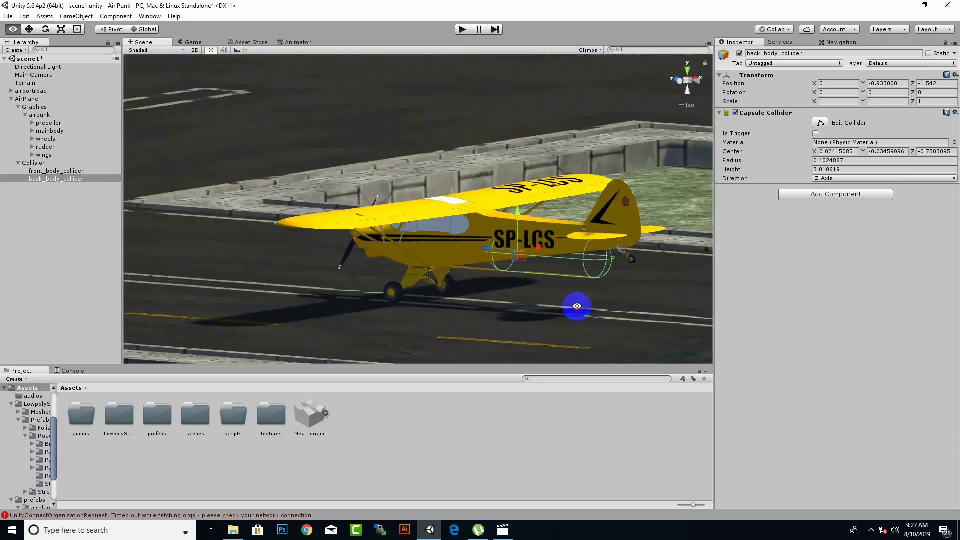
{"action": "left_click", "coordinate": [499, 280]}
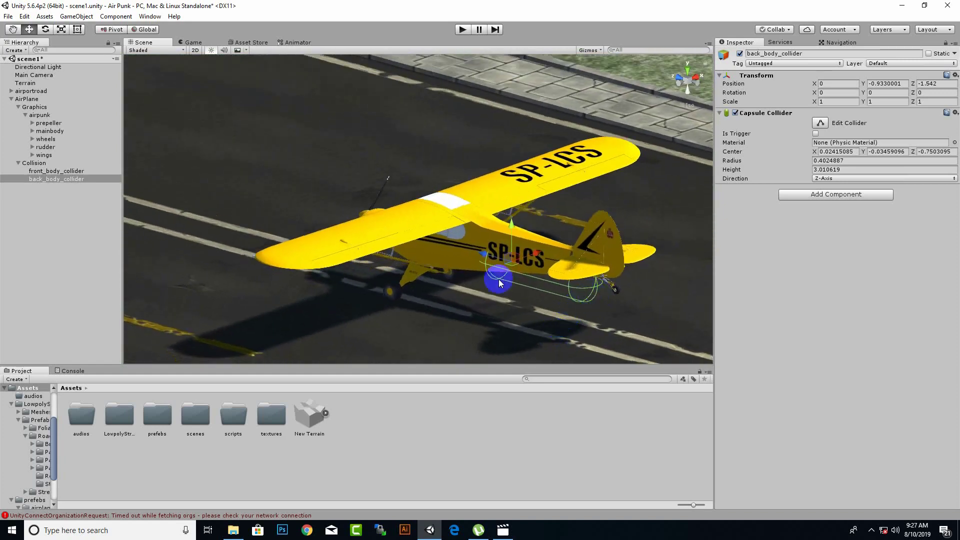
{"action": "left_click_drag", "start_coordinate": [510, 229], "coordinate": [524, 197], "text": "alt"}
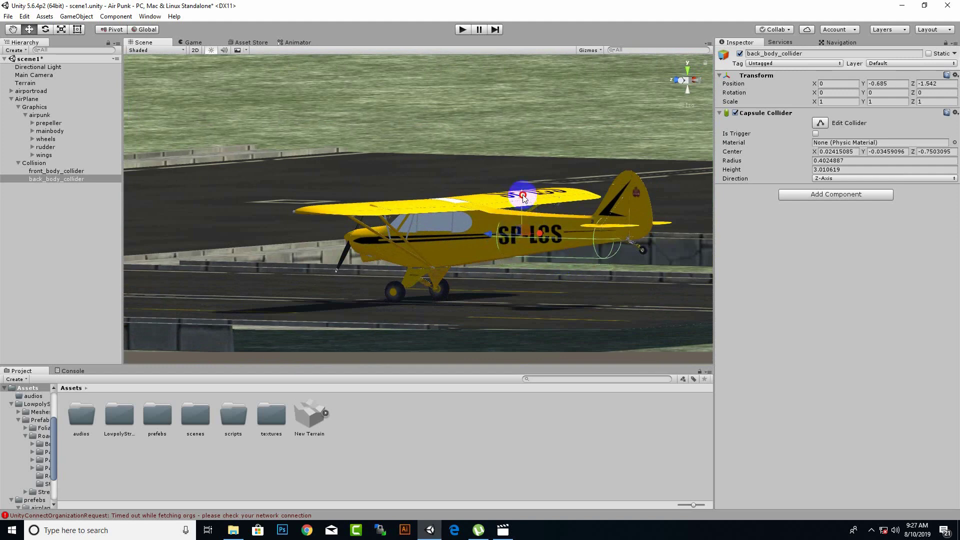
{"action": "left_click", "coordinate": [330, 154]}
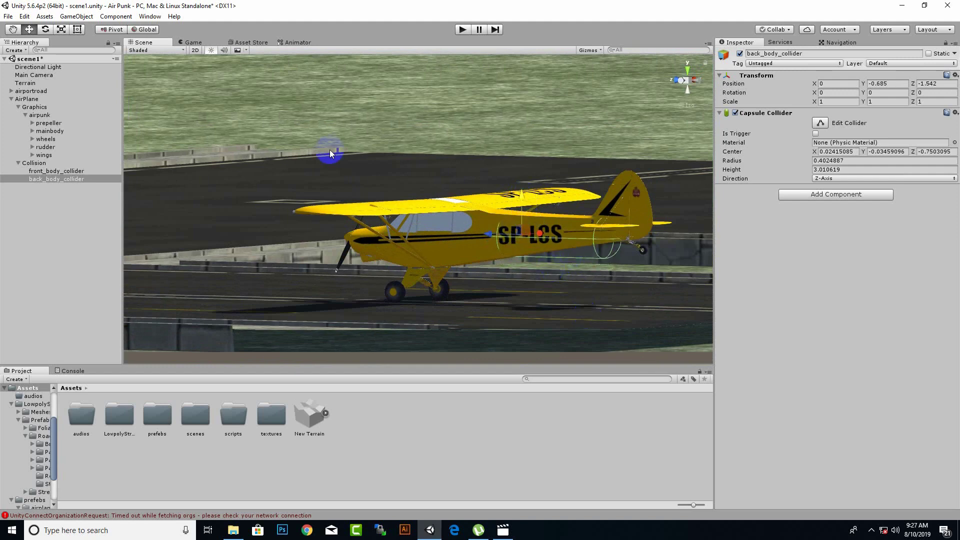
Tilt back_body_collider to X 2.822, Z -0.488, raise it slightly, then select both body colliders
{"action": "left_click", "coordinate": [45, 30]}
{"action": "mouse_move", "coordinate": [533, 220]}
{"action": "left_mouse_down"}
{"action": "mouse_move", "coordinate": [544, 201]}
{"action": "mouse_move", "coordinate": [571, 259]}
{"action": "mouse_move", "coordinate": [568, 239]}
{"action": "left_mouse_up"}
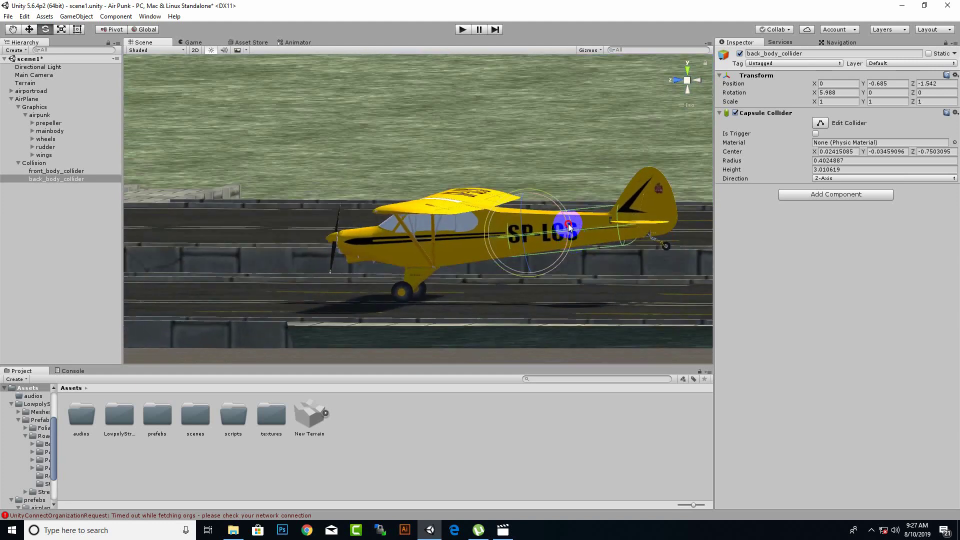
{"action": "left_click_drag", "start_coordinate": [569, 226], "coordinate": [510, 199]}
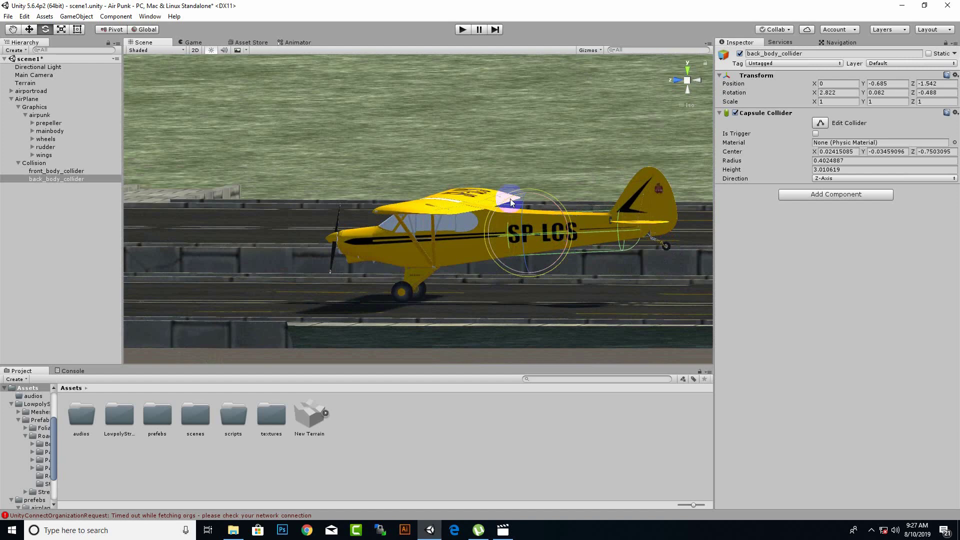
{"action": "left_click", "coordinate": [22, 29]}
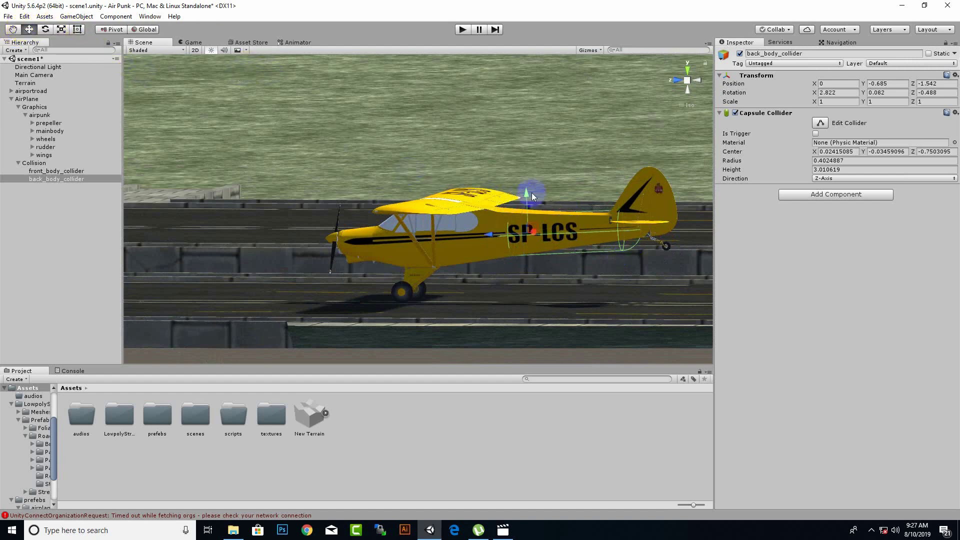
{"action": "left_click_drag", "start_coordinate": [525, 195], "coordinate": [525, 193]}
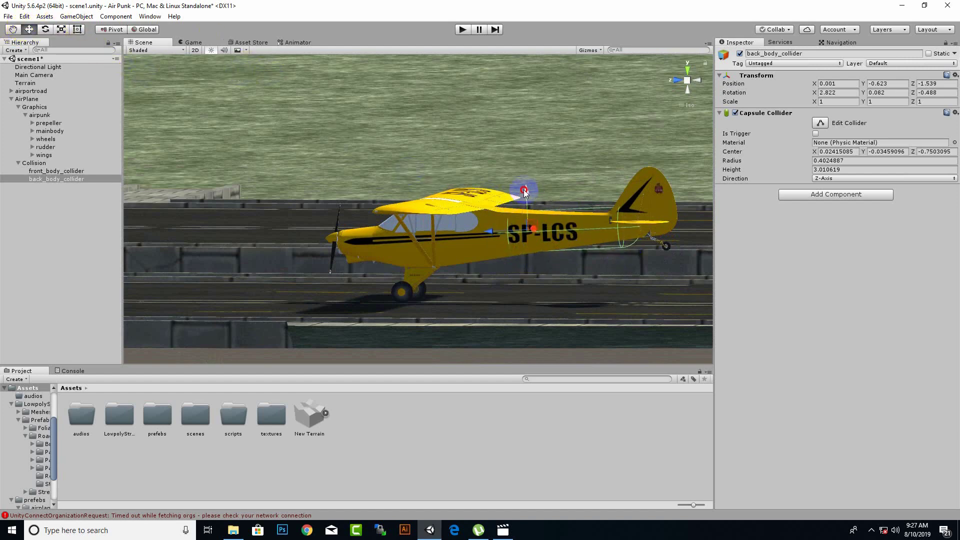
{"action": "mouse_move", "coordinate": [602, 295]}
{"action": "left_mouse_down", "text": "alt"}
{"action": "mouse_move", "coordinate": [631, 291]}
{"action": "mouse_move", "coordinate": [570, 402]}
{"action": "mouse_move", "coordinate": [375, 301]}
{"action": "left_mouse_up", "text": "alt"}
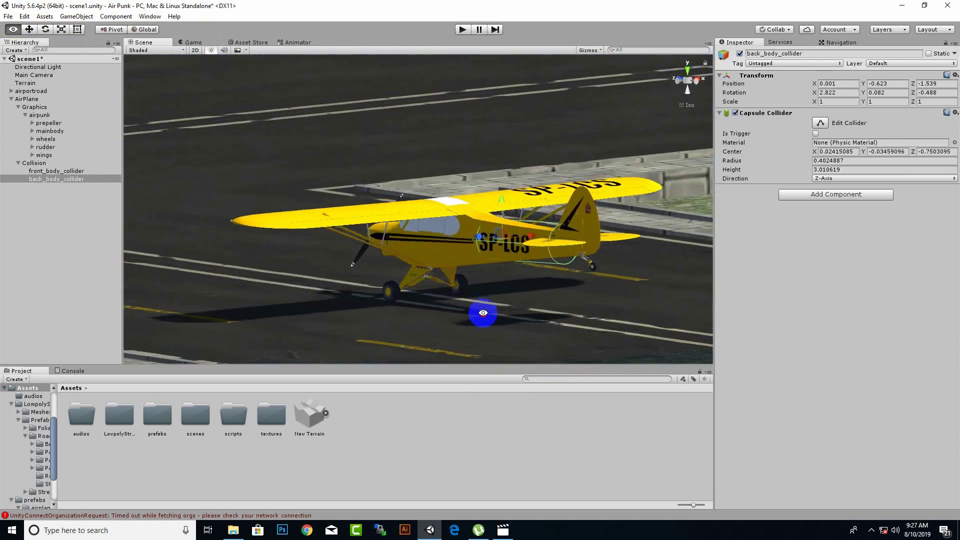
{"action": "left_click_drag", "start_coordinate": [375, 301], "coordinate": [485, 315], "text": "alt"}
{"action": "left_click", "coordinate": [49, 171], "text": "shift"}
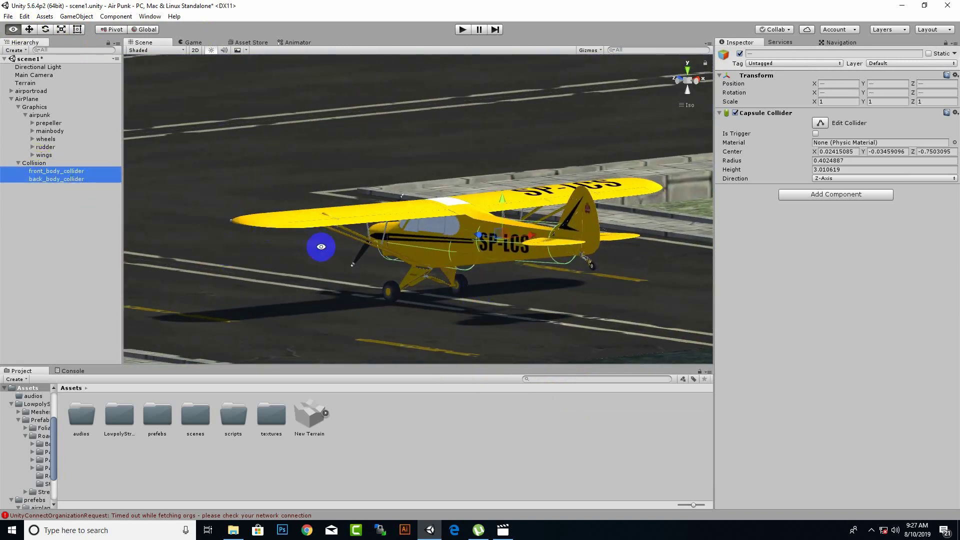
{"action": "mouse_move", "coordinate": [321, 247]}
{"action": "left_mouse_down", "text": "alt"}
{"action": "mouse_move", "coordinate": [649, 285]}
{"action": "mouse_move", "coordinate": [584, 269]}
{"action": "mouse_move", "coordinate": [329, 334]}
{"action": "mouse_move", "coordinate": [362, 234]}
{"action": "mouse_move", "coordinate": [497, 270]}
{"action": "mouse_move", "coordinate": [514, 343]}
{"action": "mouse_move", "coordinate": [623, 343]}
{"action": "mouse_move", "coordinate": [531, 263]}
{"action": "mouse_move", "coordinate": [507, 304]}
{"action": "left_mouse_up", "text": "alt"}
{"action": "mouse_move", "coordinate": [542, 272]}
{"action": "left_mouse_down", "text": "alt"}
{"action": "mouse_move", "coordinate": [326, 280]}
{"action": "mouse_move", "coordinate": [439, 268]}
{"action": "mouse_move", "coordinate": [371, 347]}
{"action": "mouse_move", "coordinate": [475, 327]}
{"action": "mouse_move", "coordinate": [464, 301]}
{"action": "mouse_move", "coordinate": [485, 289]}
{"action": "left_mouse_up", "text": "alt"}
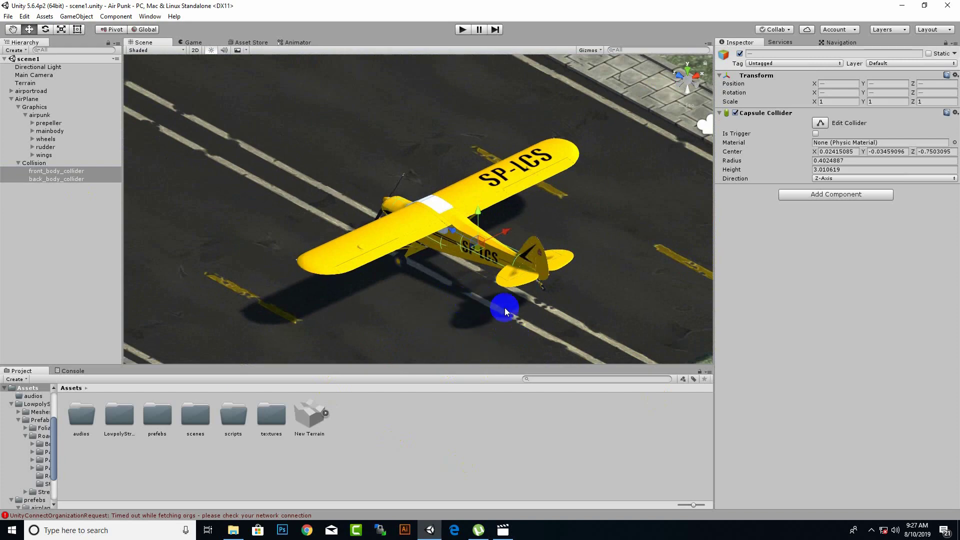
{"action": "mouse_move", "coordinate": [658, 247]}
{"action": "left_mouse_down", "text": "alt"}
{"action": "mouse_move", "coordinate": [466, 96]}
{"action": "mouse_move", "coordinate": [527, 167]}
{"action": "mouse_move", "coordinate": [518, 143]}
{"action": "mouse_move", "coordinate": [553, 253]}
{"action": "mouse_move", "coordinate": [546, 274]}
{"action": "mouse_move", "coordinate": [579, 258]}
{"action": "mouse_move", "coordinate": [326, 163]}
{"action": "left_mouse_up", "text": "alt"}
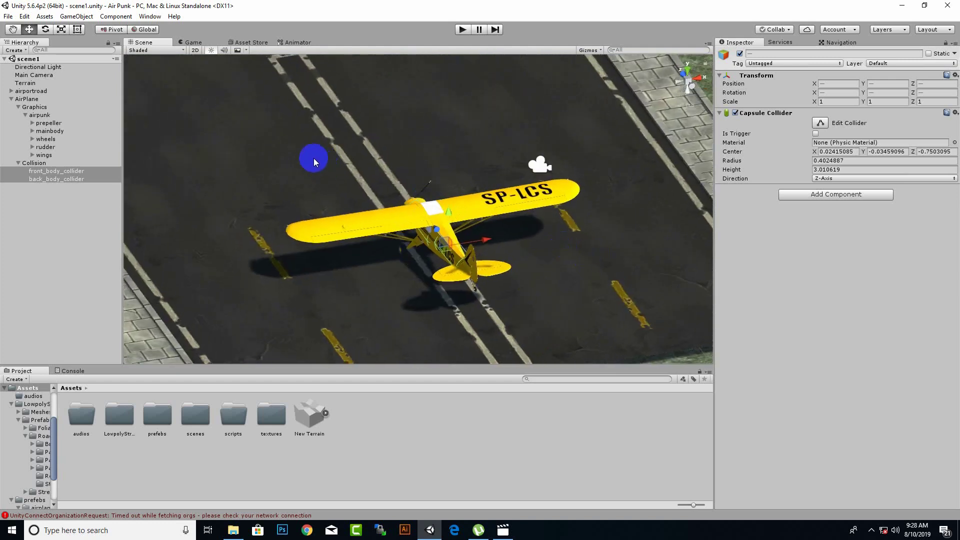
Create an empty child under Collision and rename it right_wing_collider
{"action": "right_click", "coordinate": [30, 164]}
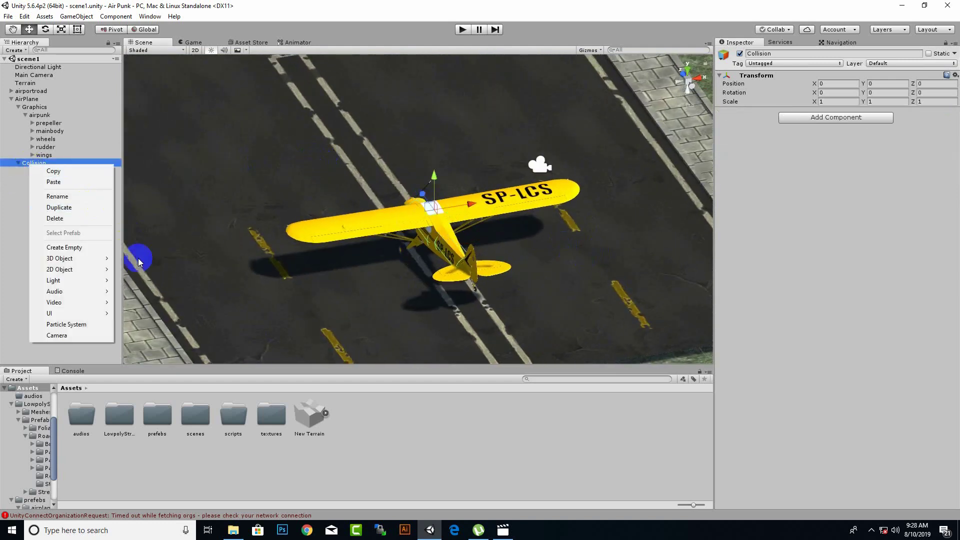
{"action": "left_click", "coordinate": [70, 247]}
{"action": "right_click", "coordinate": [60, 180]}
{"action": "right_click", "coordinate": [59, 189]}
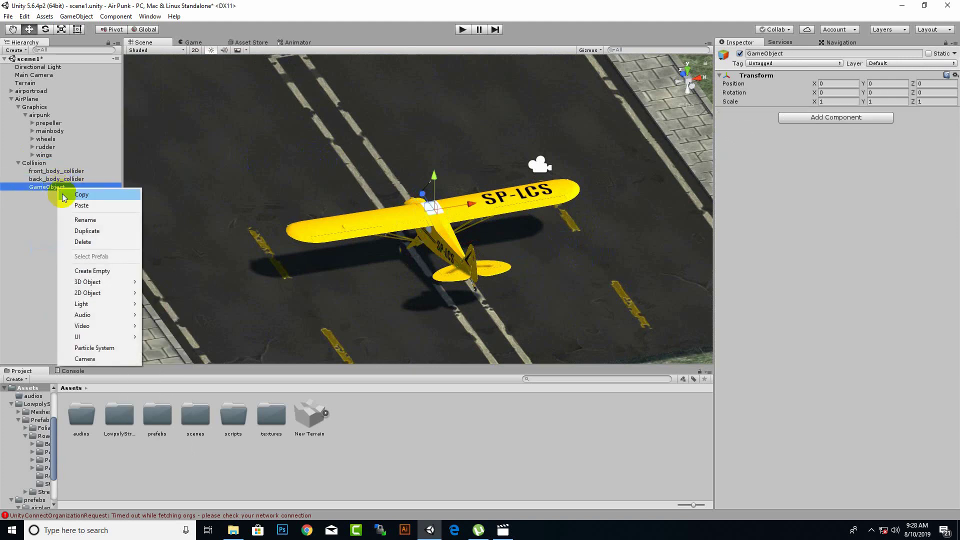
{"action": "left_click", "coordinate": [83, 218]}
{"action": "type", "text": "right_"}
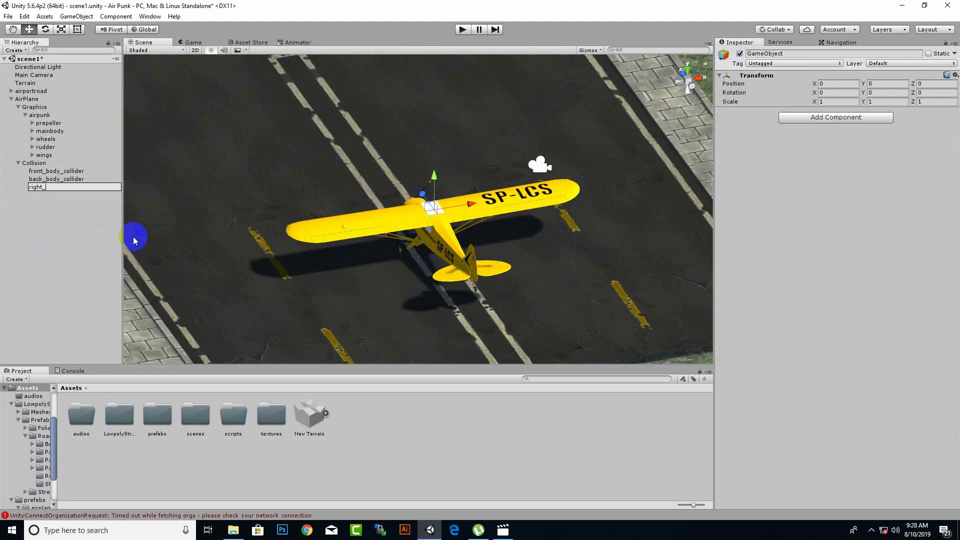
{"action": "type", "text": "wing_"}
{"action": "type", "text": "collider"}
Confirm the right_wing_collider name, add a Box Collider to it, and zoom in on the plane
{"action": "key", "text": "Return"}
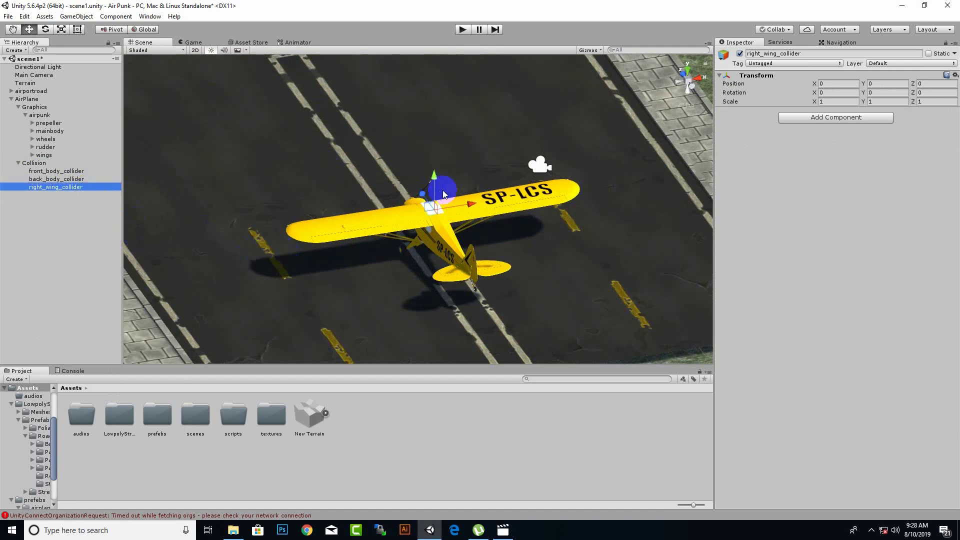
{"action": "left_click", "coordinate": [834, 117]}
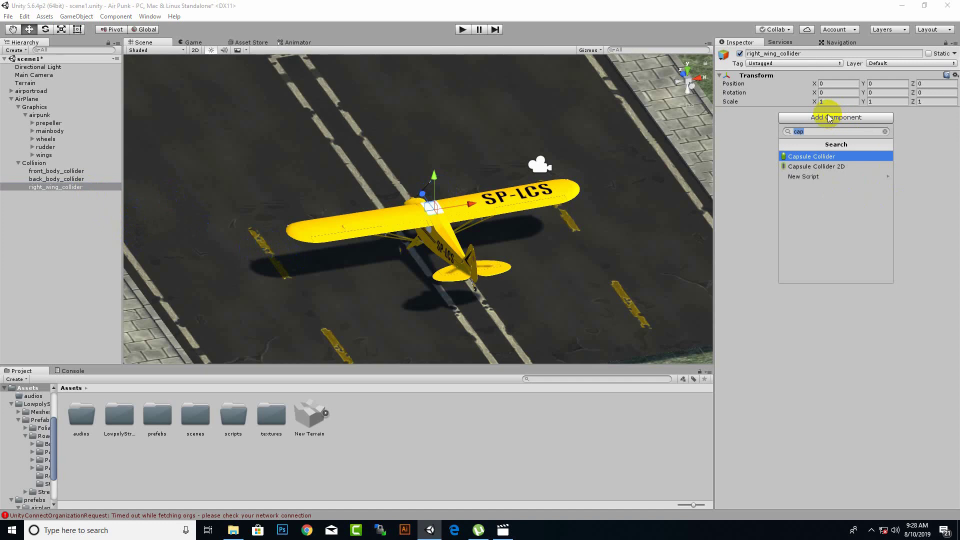
{"action": "type", "text": "box"}
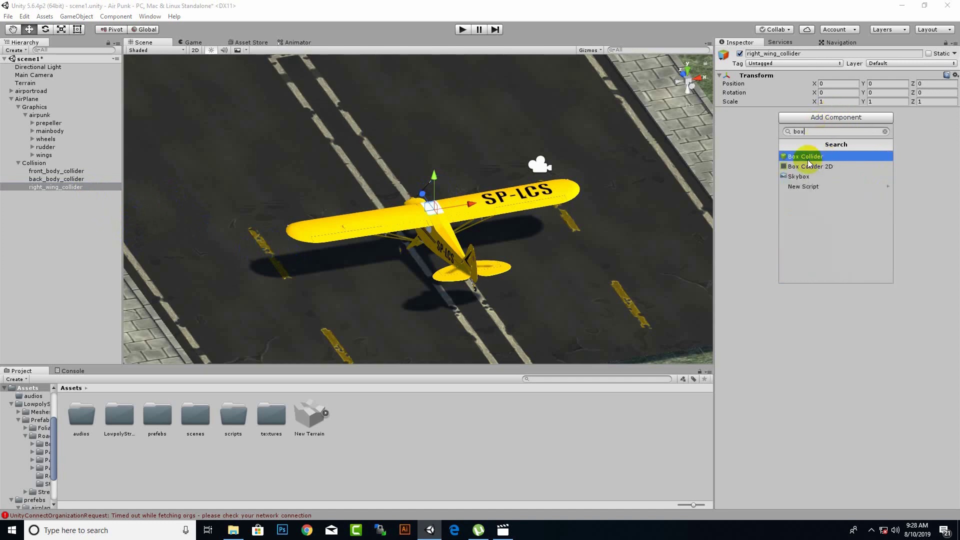
{"action": "left_click", "coordinate": [806, 156]}
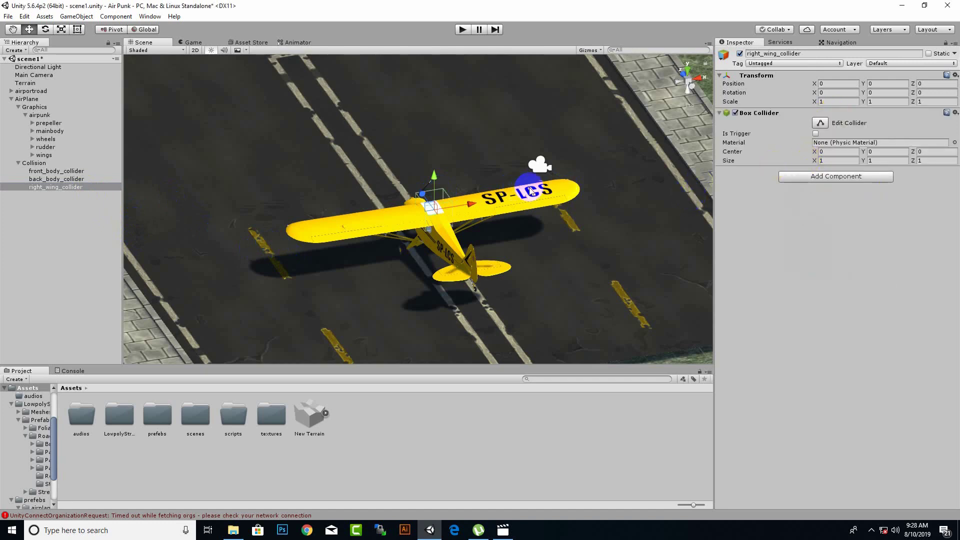
{"action": "mouse_move", "coordinate": [531, 190]}
{"action": "left_mouse_down", "text": "alt"}
{"action": "mouse_move", "coordinate": [440, 220]}
{"action": "mouse_move", "coordinate": [540, 233]}
{"action": "mouse_move", "coordinate": [524, 225]}
{"action": "mouse_move", "coordinate": [366, 289]}
{"action": "mouse_move", "coordinate": [313, 224]}
{"action": "left_mouse_up", "text": "alt"}
{"action": "scroll", "coordinate": [440, 220], "scroll_direction": "up", "scroll_amount": 3}
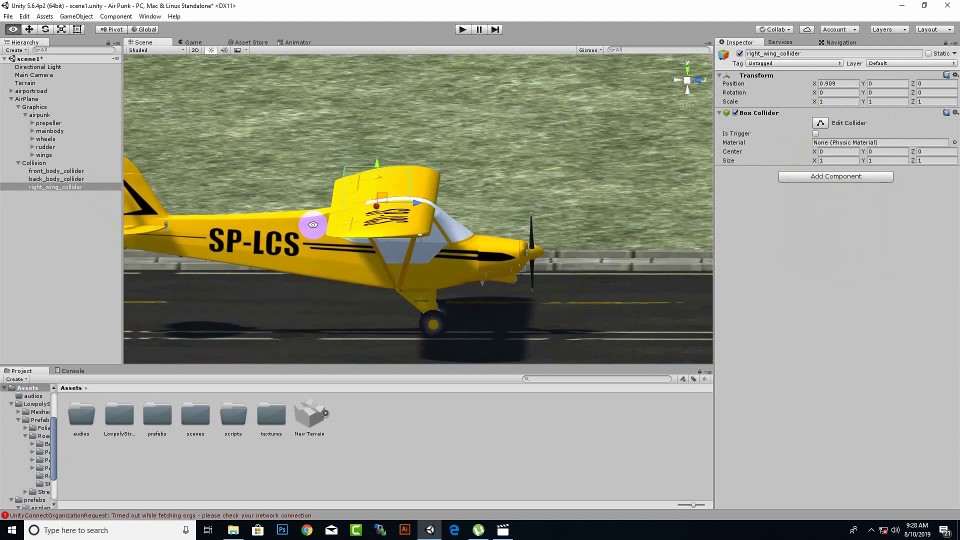
Drag the right wing collider's box edges out across the wing and onto its surfaces
{"action": "left_click", "coordinate": [820, 122]}
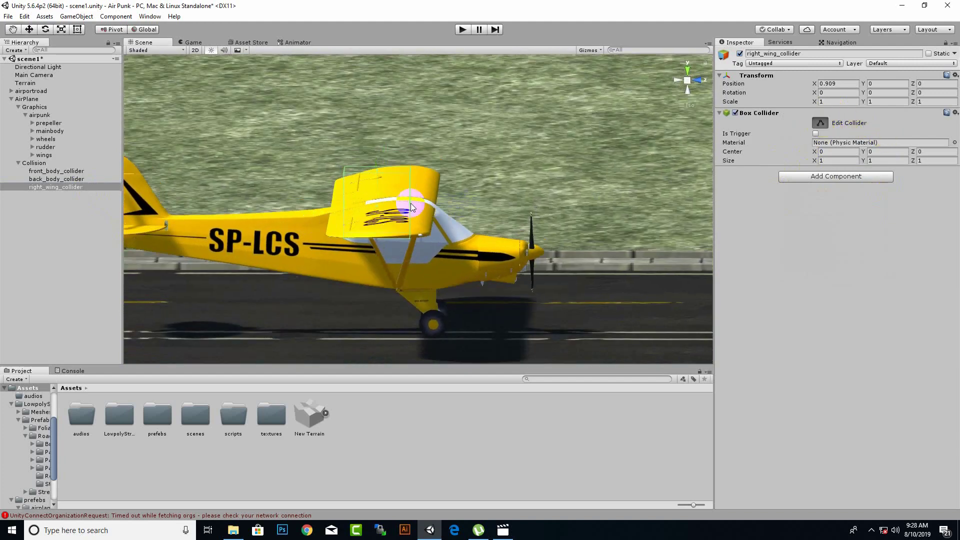
{"action": "left_click_drag", "start_coordinate": [420, 207], "coordinate": [435, 209]}
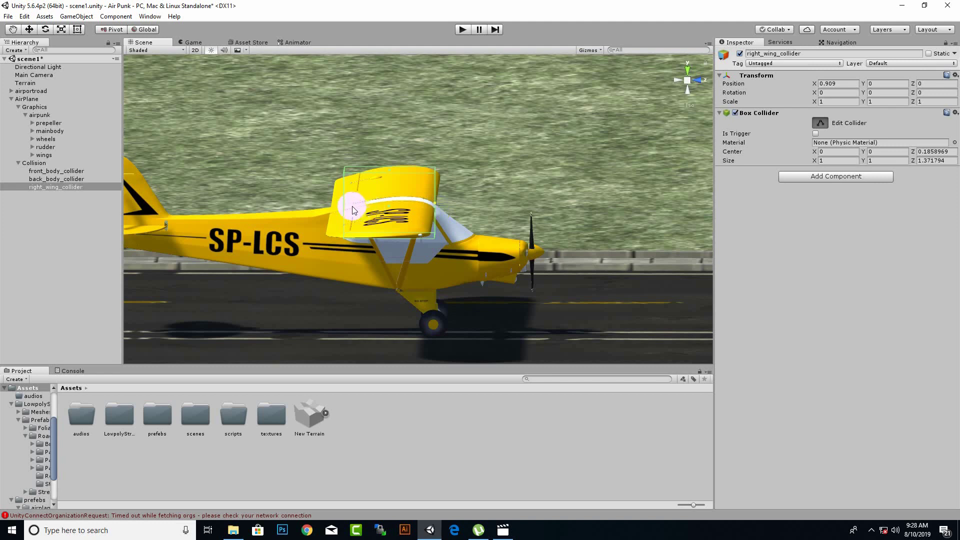
{"action": "left_click_drag", "start_coordinate": [344, 206], "coordinate": [328, 207]}
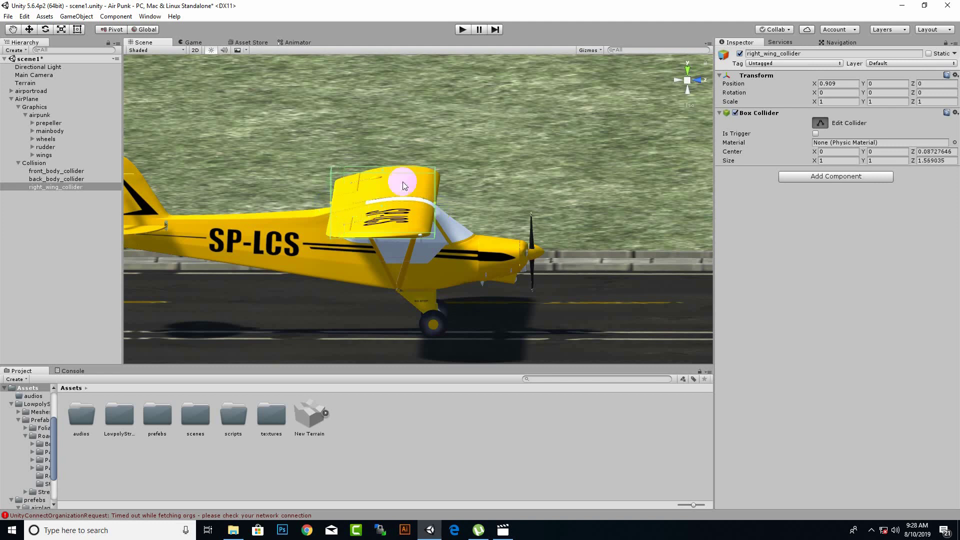
{"action": "left_click_drag", "start_coordinate": [382, 169], "coordinate": [381, 200]}
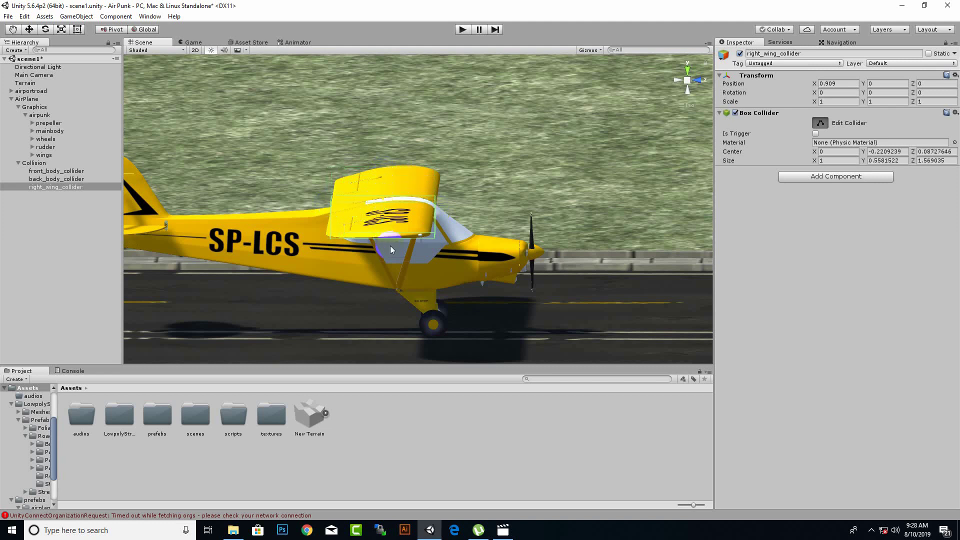
{"action": "mouse_move", "coordinate": [385, 238]}
{"action": "left_mouse_down"}
{"action": "mouse_move", "coordinate": [408, 212]}
{"action": "mouse_move", "coordinate": [442, 222]}
{"action": "left_mouse_up"}
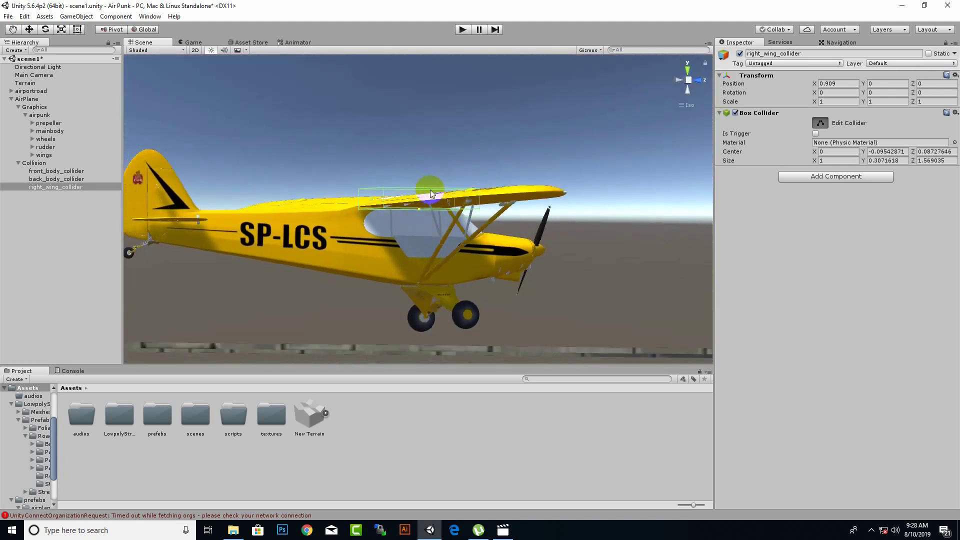
Refine the box's top, bottom and length to size 4.79 × 0.21 × 1.57 over the wing
{"action": "left_click", "coordinate": [430, 193]}
{"action": "left_click", "coordinate": [430, 200]}
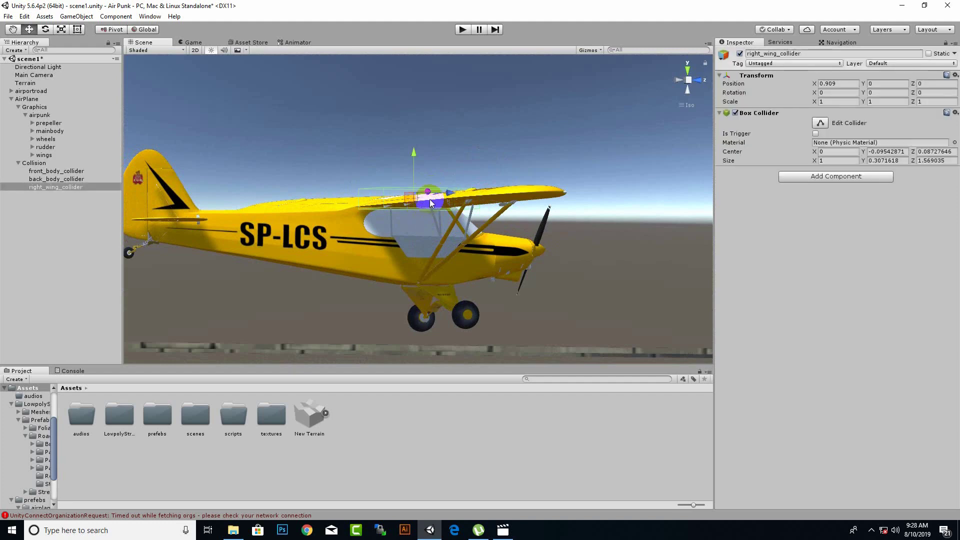
{"action": "left_click", "coordinate": [820, 122]}
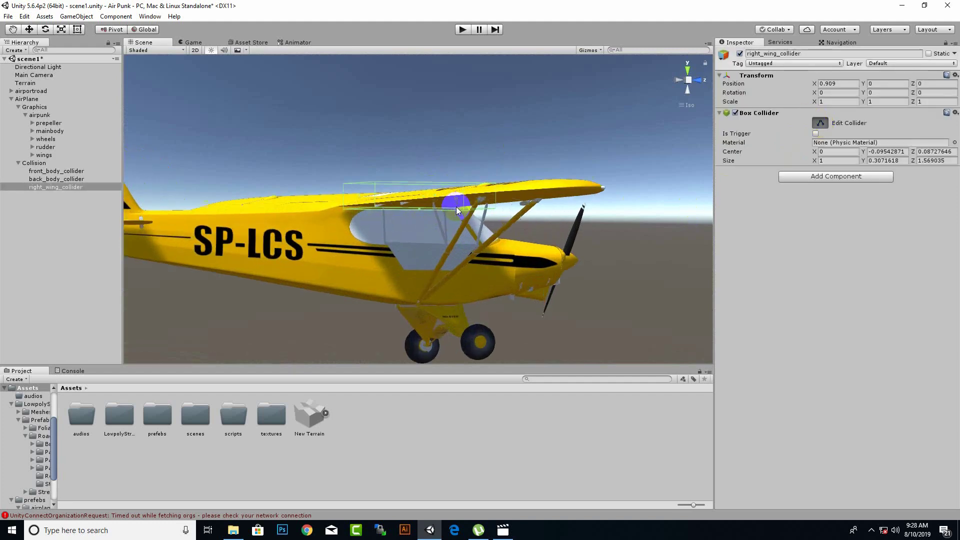
{"action": "scroll", "coordinate": [456, 206], "scroll_direction": "up", "scroll_amount": 5}
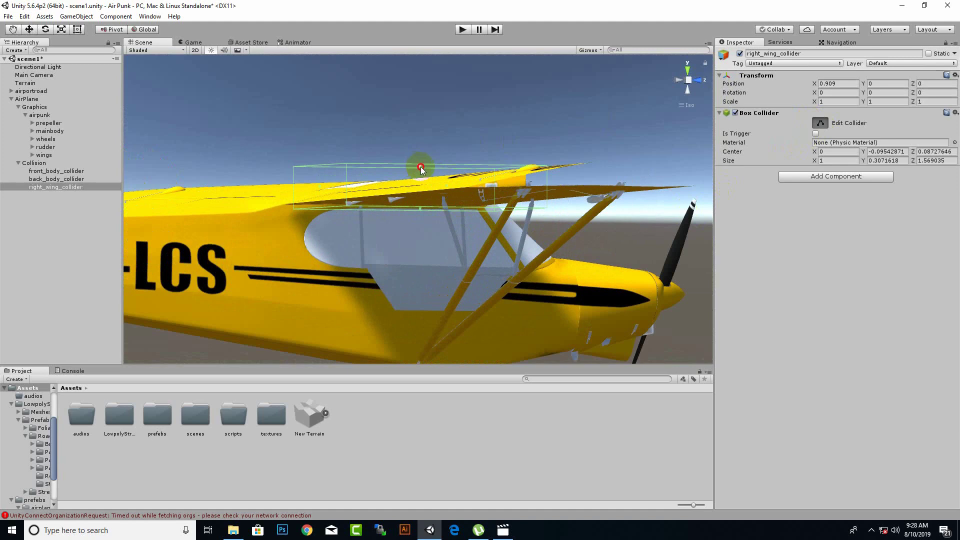
{"action": "left_click_drag", "start_coordinate": [424, 165], "coordinate": [424, 173]}
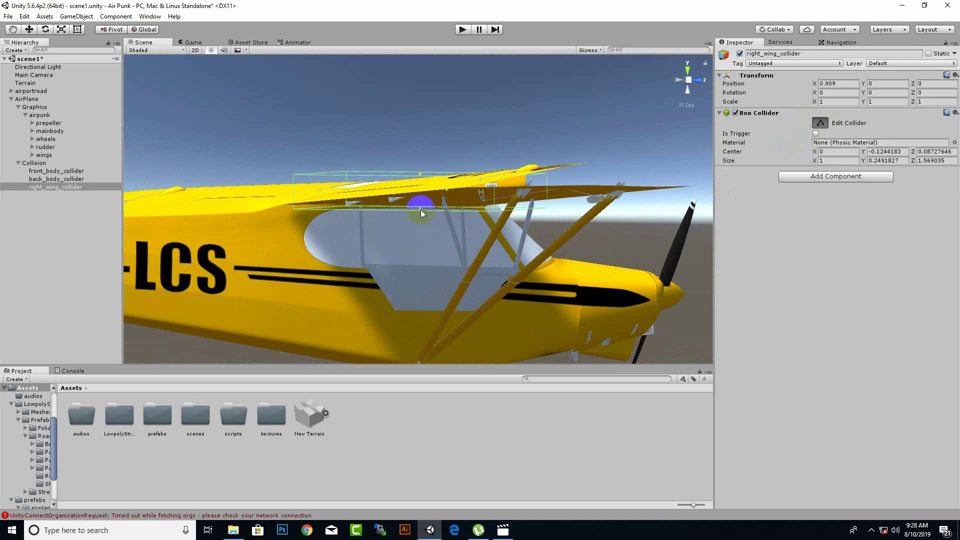
{"action": "mouse_move", "coordinate": [421, 210]}
{"action": "left_mouse_down"}
{"action": "mouse_move", "coordinate": [413, 246]}
{"action": "mouse_move", "coordinate": [497, 365]}
{"action": "mouse_move", "coordinate": [433, 313]}
{"action": "mouse_move", "coordinate": [499, 305]}
{"action": "mouse_move", "coordinate": [396, 293]}
{"action": "mouse_move", "coordinate": [351, 247]}
{"action": "mouse_move", "coordinate": [365, 247]}
{"action": "mouse_move", "coordinate": [374, 376]}
{"action": "left_mouse_up"}
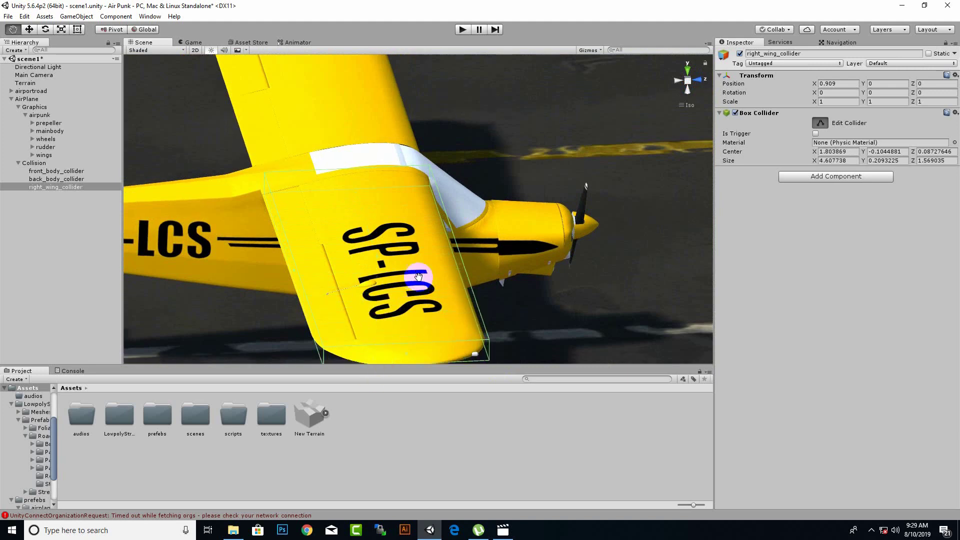
{"action": "mouse_move", "coordinate": [420, 279]}
{"action": "left_mouse_down", "text": "alt"}
{"action": "mouse_move", "coordinate": [424, 261]}
{"action": "mouse_move", "coordinate": [385, 342]}
{"action": "mouse_move", "coordinate": [538, 294]}
{"action": "mouse_move", "coordinate": [516, 302]}
{"action": "mouse_move", "coordinate": [430, 287]}
{"action": "mouse_move", "coordinate": [440, 262]}
{"action": "mouse_move", "coordinate": [404, 273]}
{"action": "mouse_move", "coordinate": [403, 296]}
{"action": "mouse_move", "coordinate": [643, 248]}
{"action": "mouse_move", "coordinate": [628, 251]}
{"action": "mouse_move", "coordinate": [634, 270]}
{"action": "mouse_move", "coordinate": [614, 184]}
{"action": "mouse_move", "coordinate": [667, 181]}
{"action": "left_mouse_up", "text": "alt"}
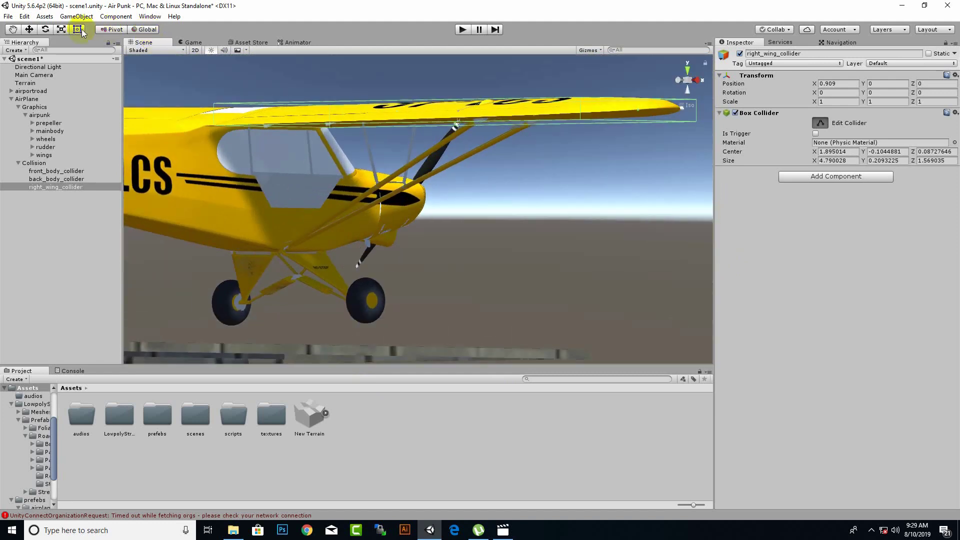
Tilt the right wing collider to the wing's angle and nudge it to Z -0.024
{"action": "left_click", "coordinate": [45, 29]}
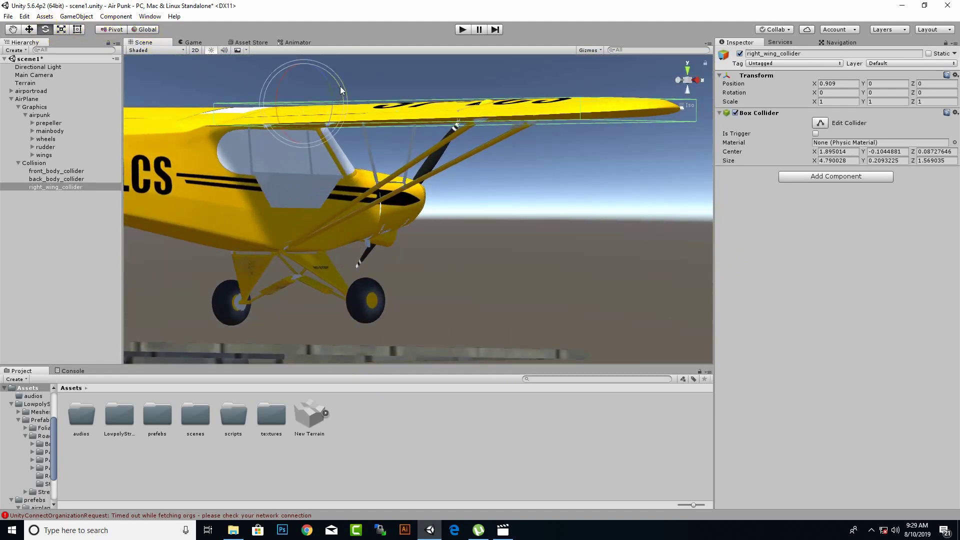
{"action": "mouse_move", "coordinate": [345, 86]}
{"action": "left_mouse_down"}
{"action": "mouse_move", "coordinate": [304, 71]}
{"action": "mouse_move", "coordinate": [291, 259]}
{"action": "mouse_move", "coordinate": [200, 223]}
{"action": "left_mouse_up"}
{"action": "key", "text": "w"}
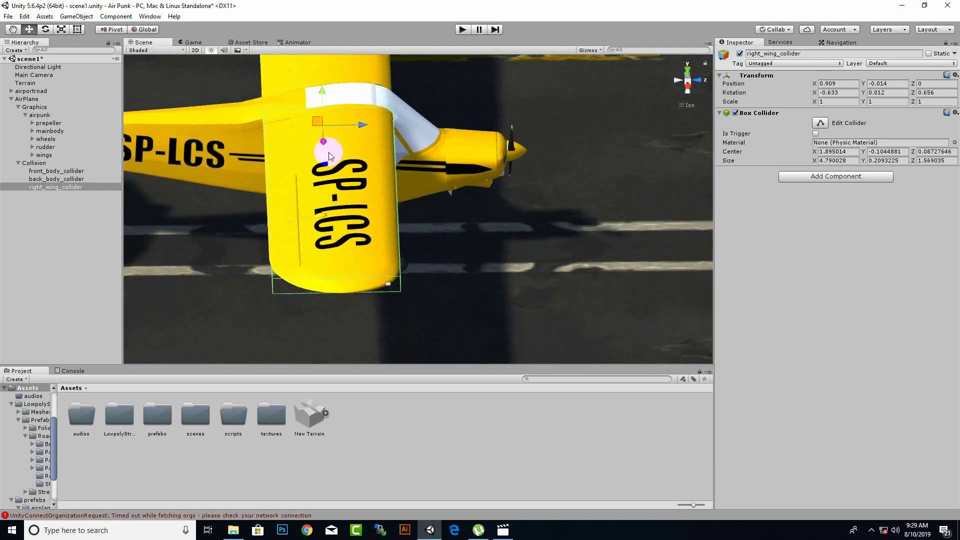
{"action": "left_click", "coordinate": [360, 123]}
{"action": "left_click_drag", "start_coordinate": [361, 125], "coordinate": [359, 122]}
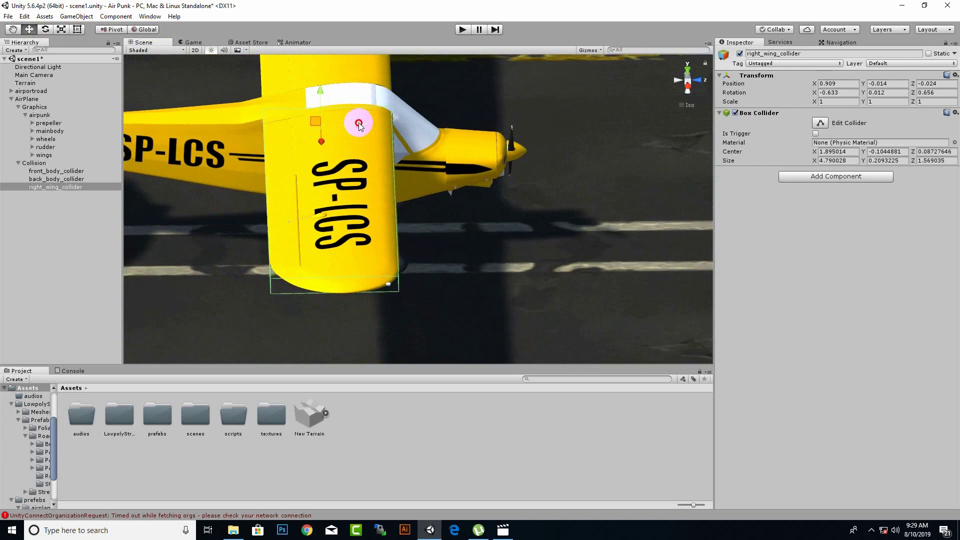
{"action": "mouse_move", "coordinate": [343, 263]}
{"action": "left_mouse_down", "text": "alt"}
{"action": "mouse_move", "coordinate": [387, 273]}
{"action": "mouse_move", "coordinate": [149, 290]}
{"action": "left_mouse_up", "text": "alt"}
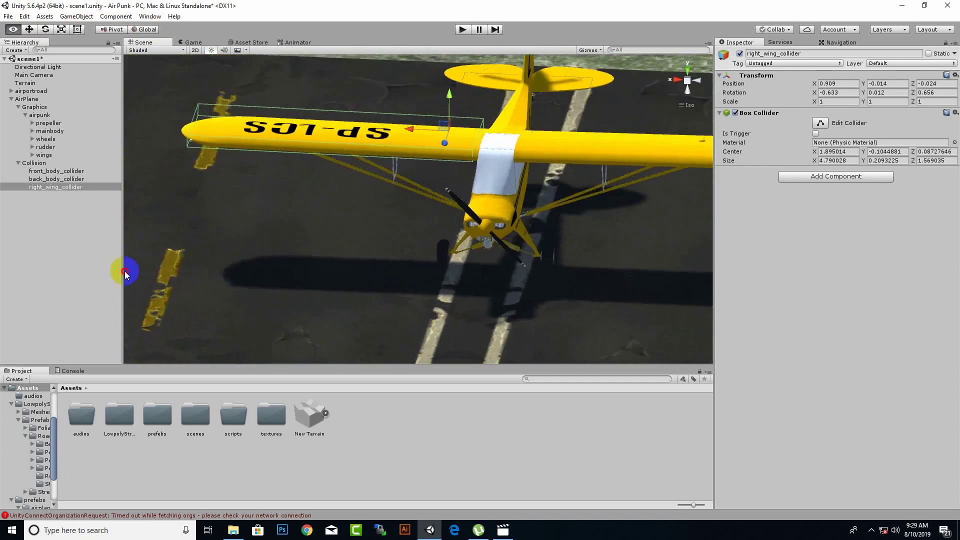
{"action": "left_click_drag", "start_coordinate": [149, 289], "coordinate": [142, 259], "text": "alt"}
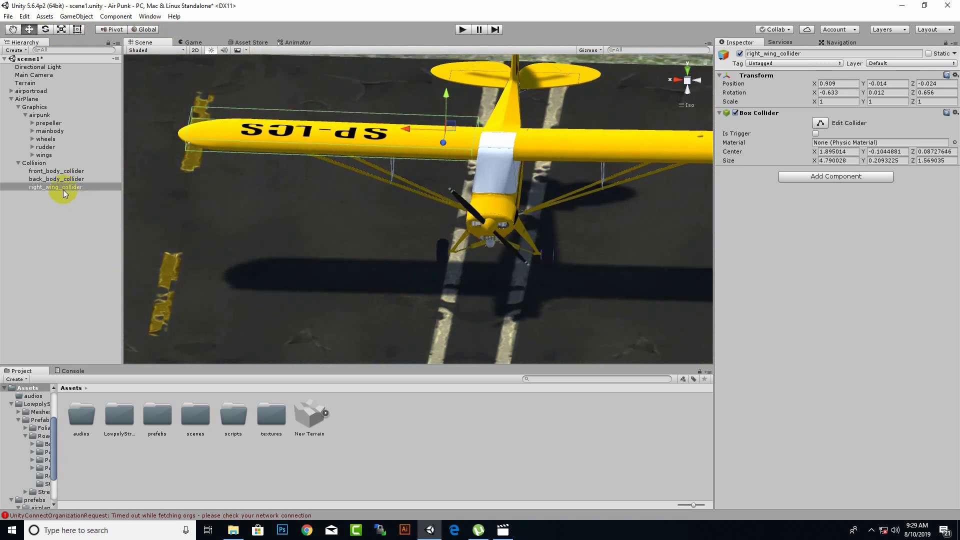
Duplicate right_wing_collider as left_wing_collider and move it to the other wing, X -4.675
{"action": "key", "text": "ctrl+d"}
{"action": "right_click", "coordinate": [68, 197]}
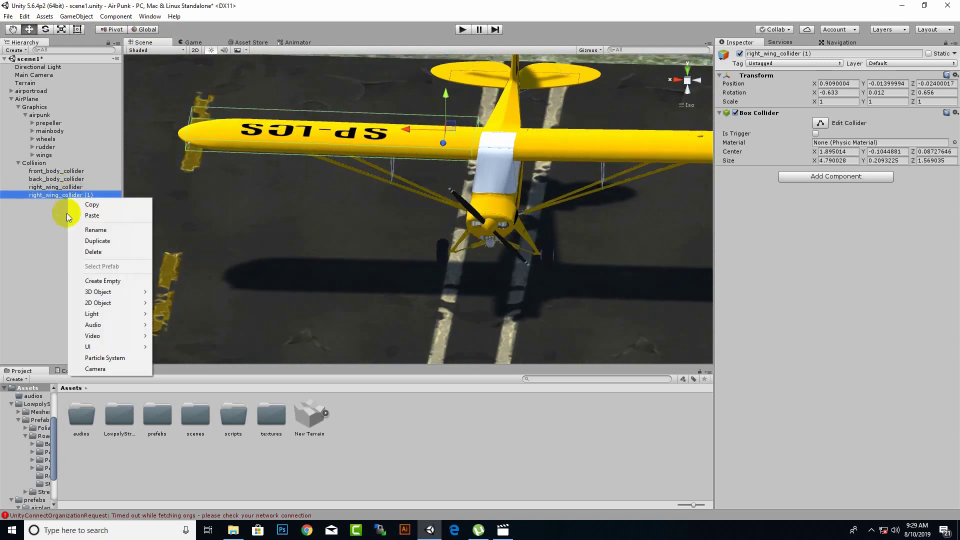
{"action": "left_click", "coordinate": [88, 230]}
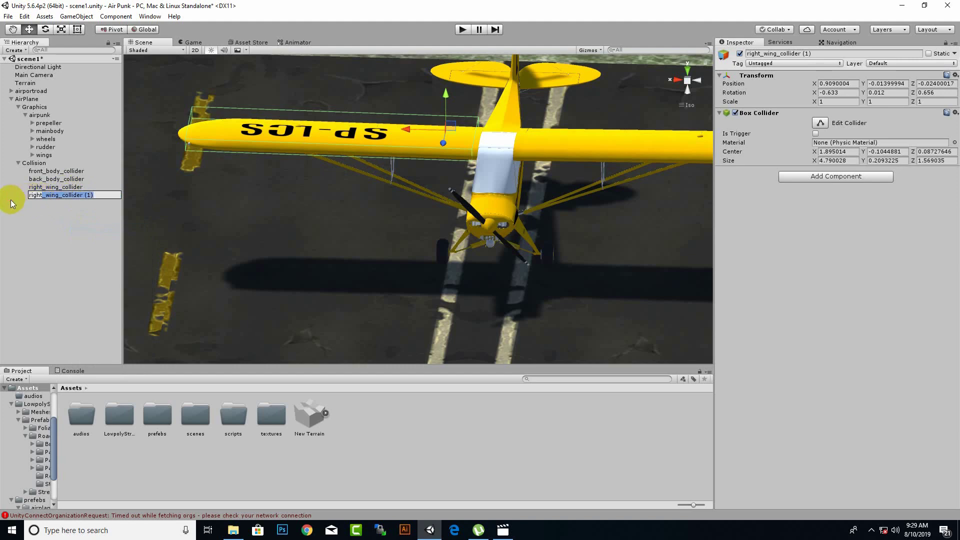
{"action": "right_click", "coordinate": [49, 195]}
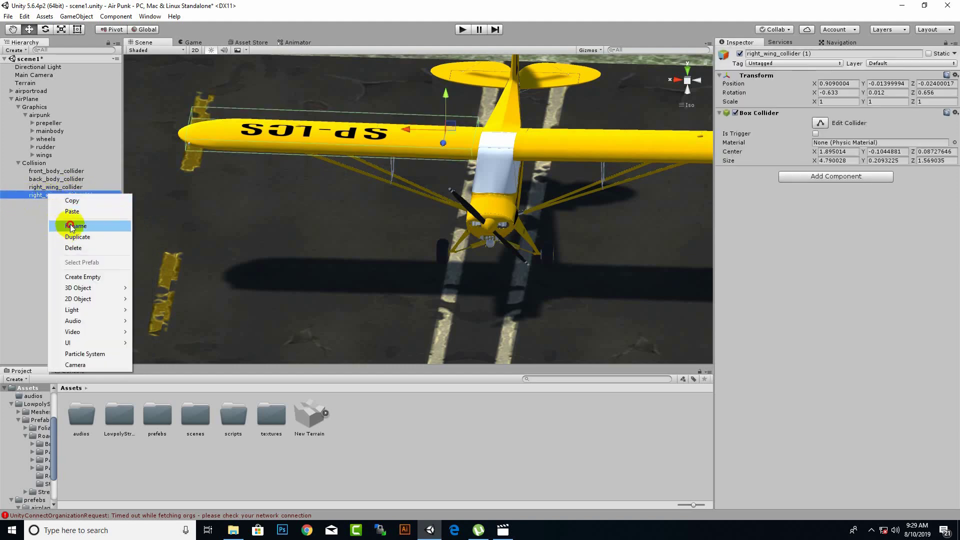
{"action": "left_click", "coordinate": [71, 228]}
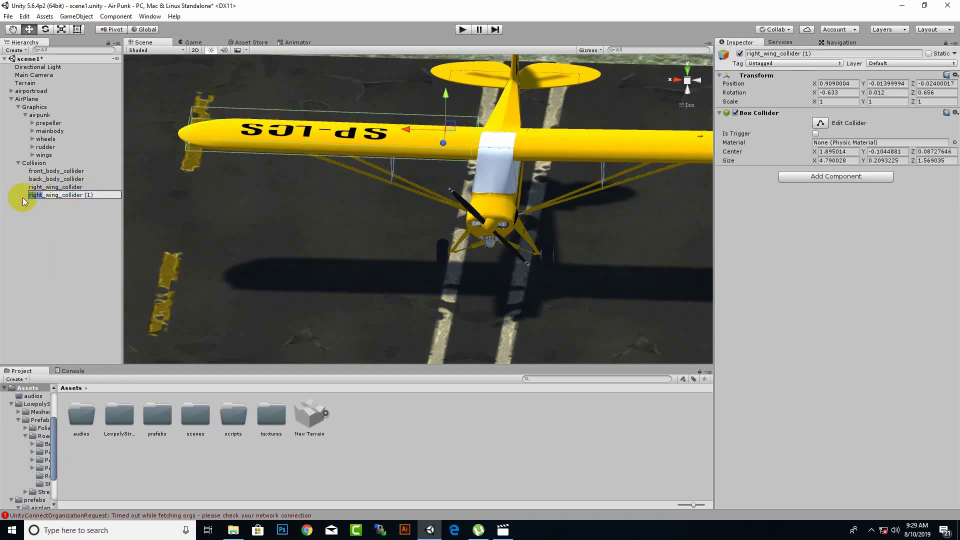
{"action": "type", "text": "left"}
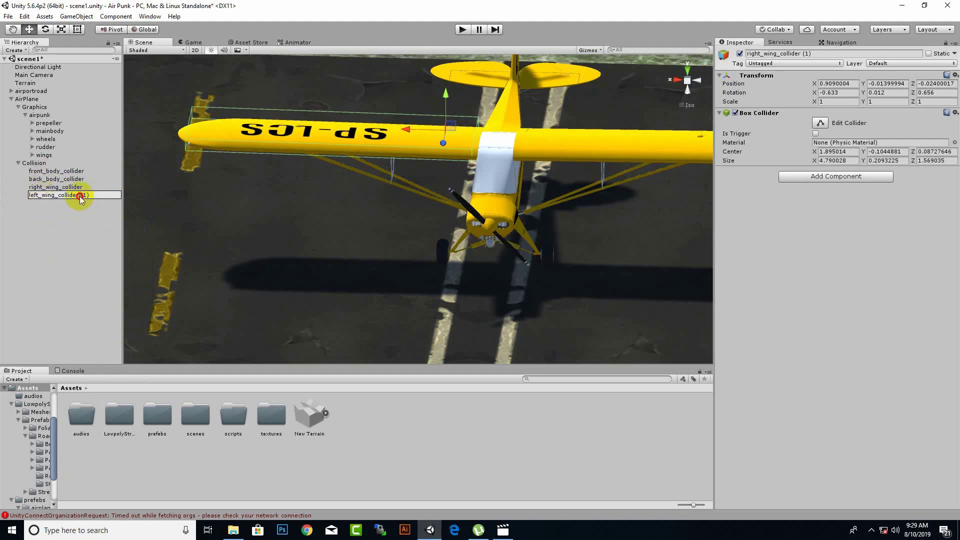
{"action": "left_click_drag", "start_coordinate": [80, 196], "coordinate": [109, 201]}
{"action": "key", "text": "Return"}
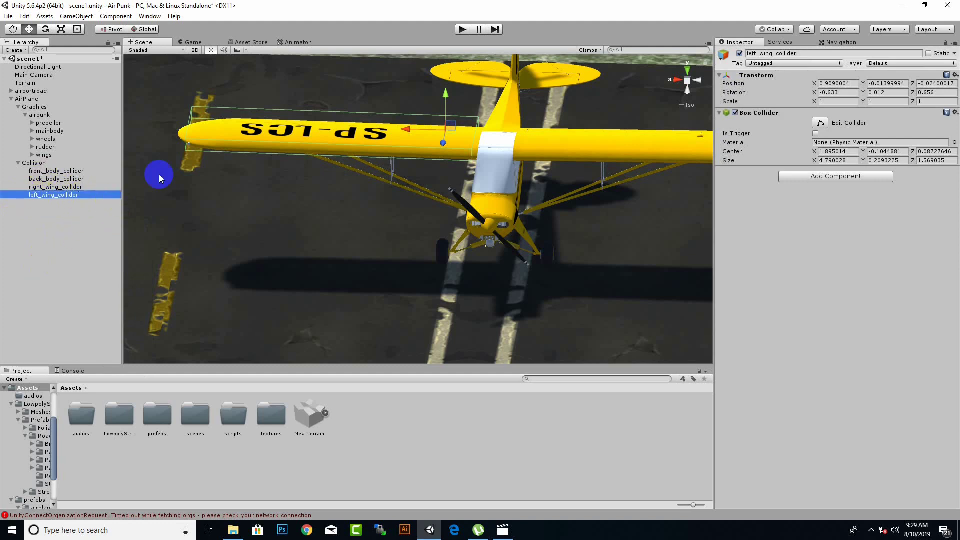
{"action": "mouse_move", "coordinate": [396, 139]}
{"action": "left_mouse_down"}
{"action": "mouse_move", "coordinate": [690, 182]}
{"action": "mouse_move", "coordinate": [748, 206]}
{"action": "left_mouse_up"}
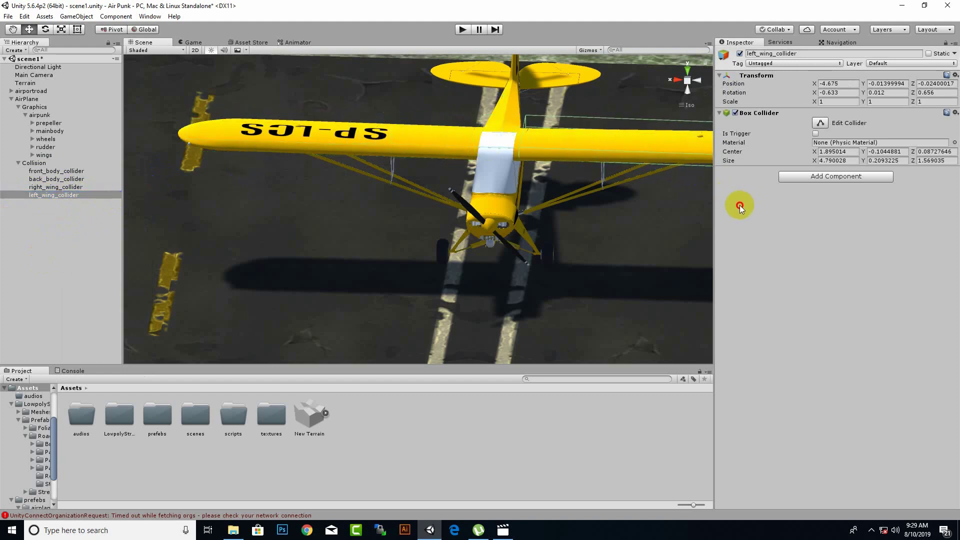
Rotate left_wing_collider to mirror the left wing's tilt
{"action": "mouse_move", "coordinate": [590, 194]}
{"action": "left_mouse_down", "text": "alt"}
{"action": "mouse_move", "coordinate": [682, 228]}
{"action": "mouse_move", "coordinate": [610, 215]}
{"action": "mouse_move", "coordinate": [543, 298]}
{"action": "left_mouse_up", "text": "alt"}
{"action": "left_click", "coordinate": [45, 29]}
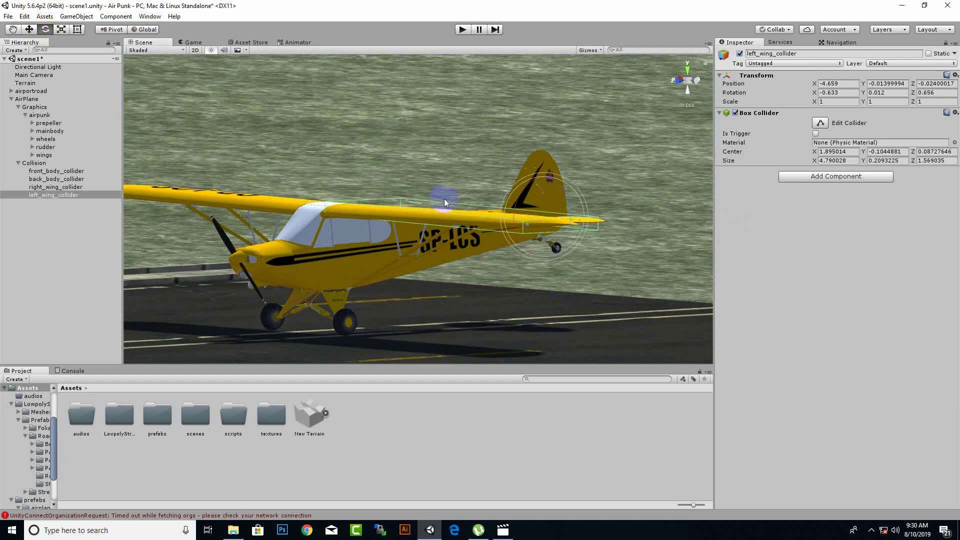
{"action": "mouse_move", "coordinate": [586, 203]}
{"action": "left_mouse_down"}
{"action": "mouse_move", "coordinate": [383, 328]}
{"action": "mouse_move", "coordinate": [389, 311]}
{"action": "left_mouse_up"}
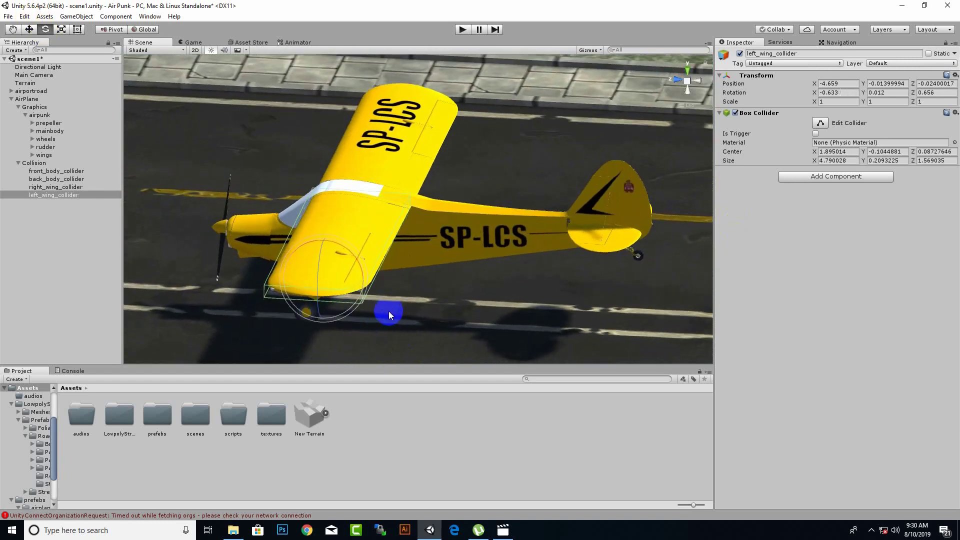
{"action": "middle_click_drag", "start_coordinate": [481, 285], "coordinate": [514, 265]}
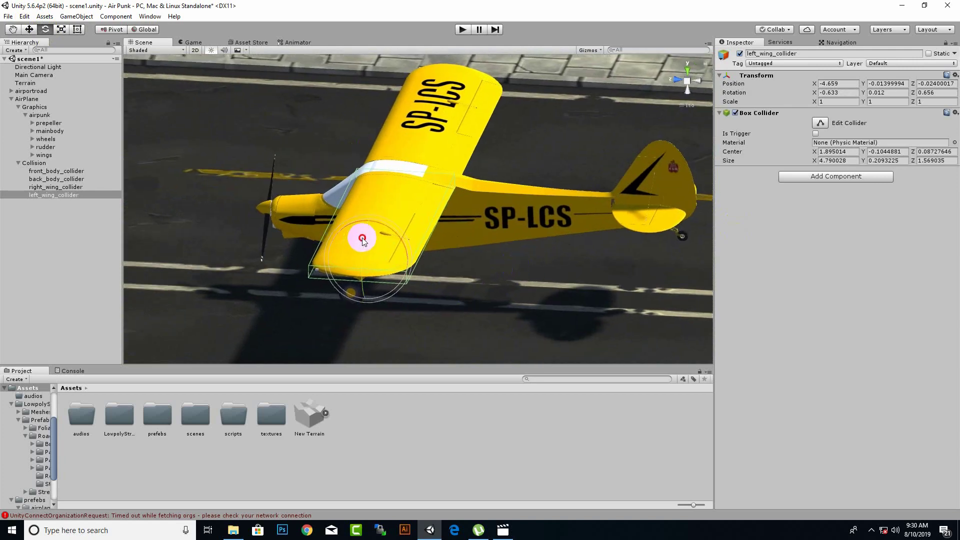
{"action": "left_click_drag", "start_coordinate": [363, 240], "coordinate": [363, 238]}
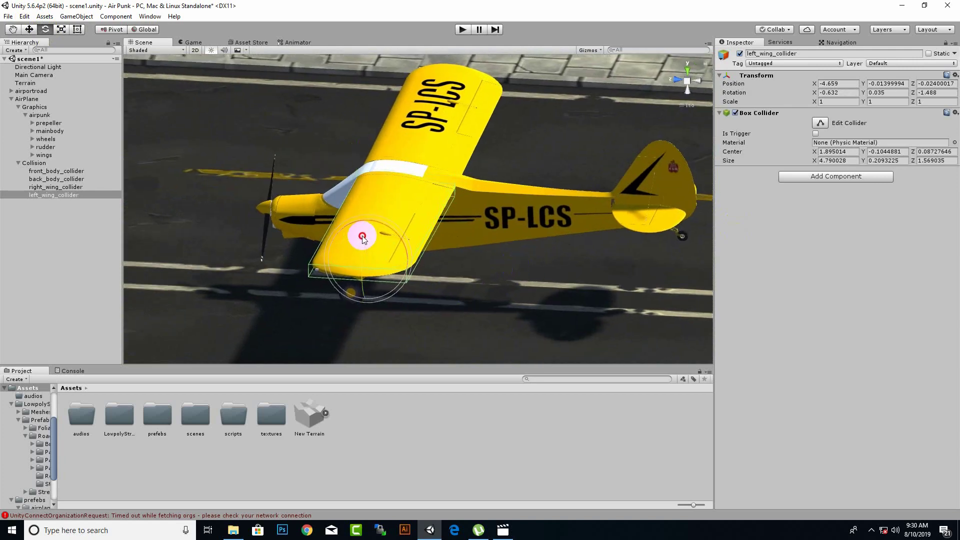
{"action": "mouse_move", "coordinate": [457, 277]}
{"action": "left_mouse_down", "text": "alt"}
{"action": "mouse_move", "coordinate": [535, 230]}
{"action": "mouse_move", "coordinate": [546, 199]}
{"action": "mouse_move", "coordinate": [478, 261]}
{"action": "mouse_move", "coordinate": [474, 250]}
{"action": "left_mouse_up", "text": "alt"}
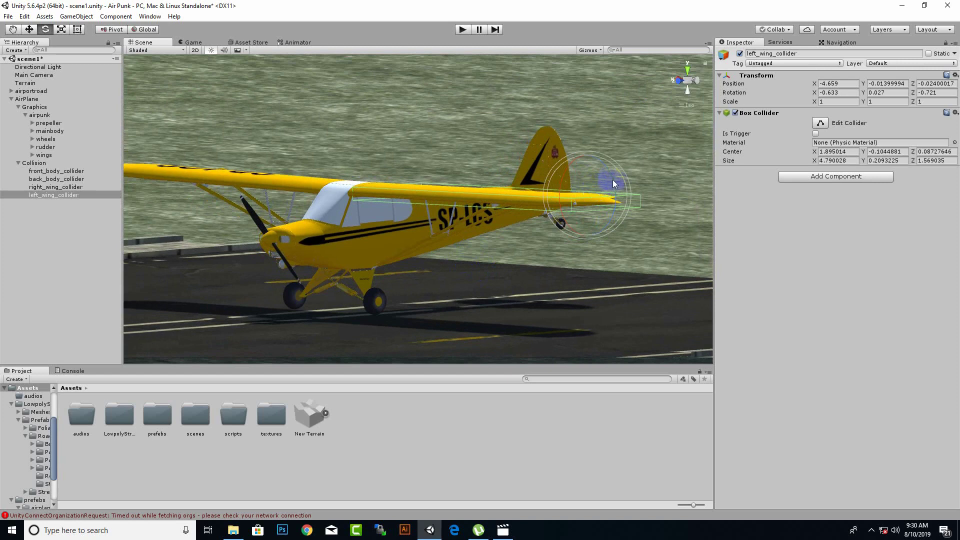
Raise left_wing_collider onto the wing, to Position Y 0.042 and X -4.658
{"action": "left_click", "coordinate": [30, 29]}
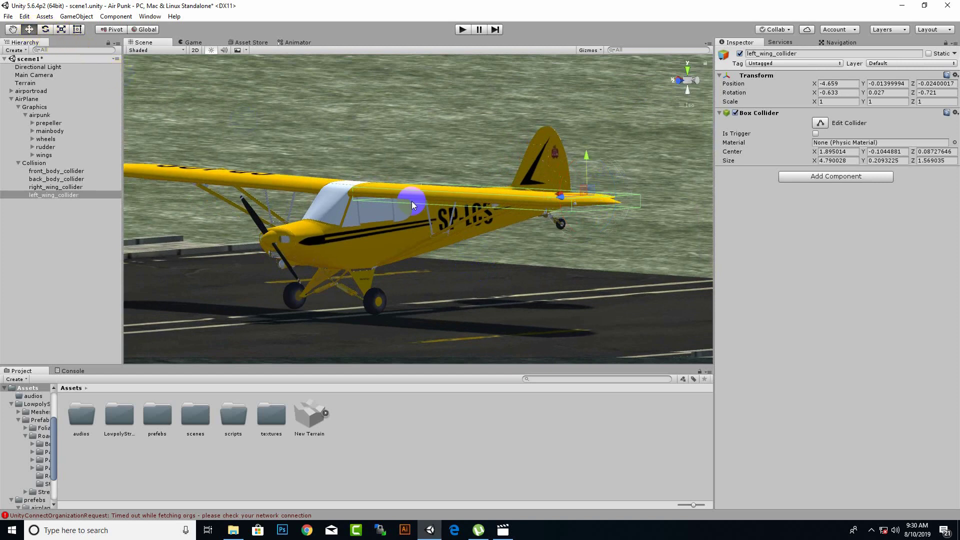
{"action": "left_click_drag", "start_coordinate": [590, 175], "coordinate": [587, 152]}
{"action": "mouse_move", "coordinate": [562, 264]}
{"action": "left_mouse_down", "text": "alt"}
{"action": "mouse_move", "coordinate": [449, 315]}
{"action": "mouse_move", "coordinate": [666, 356]}
{"action": "mouse_move", "coordinate": [738, 311]}
{"action": "left_mouse_up", "text": "alt"}
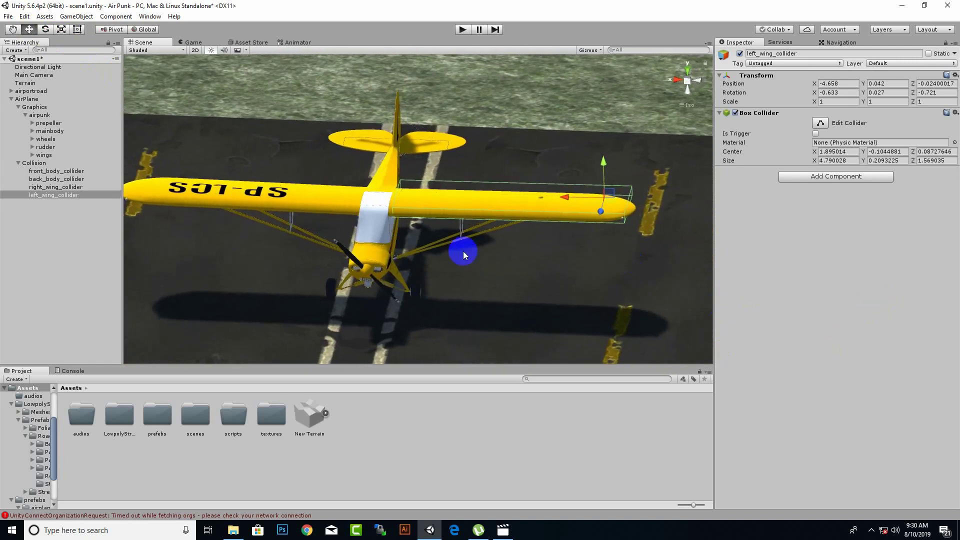
Extend right_wing_collider's box out to the right wingtip
{"action": "left_click", "coordinate": [44, 187]}
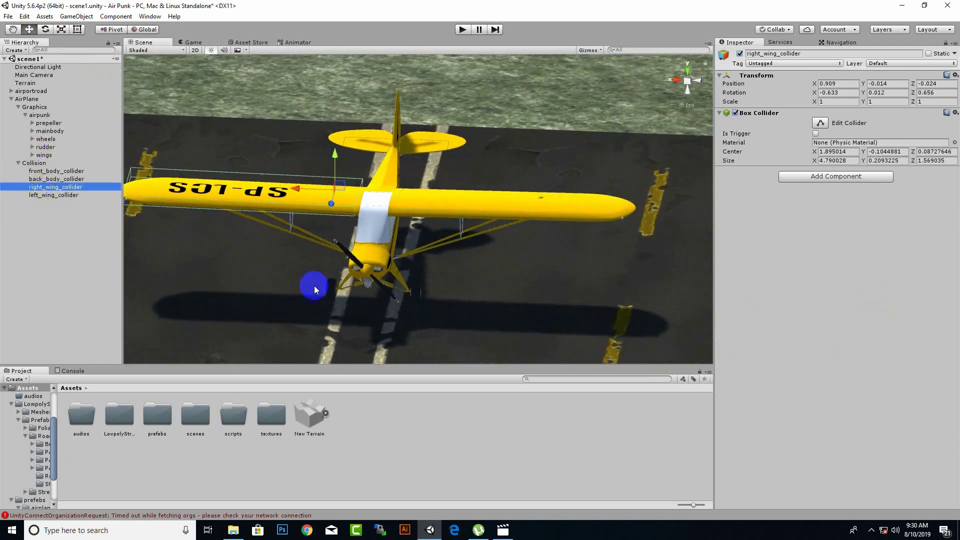
{"action": "left_click_drag", "start_coordinate": [314, 286], "coordinate": [319, 290], "text": "alt"}
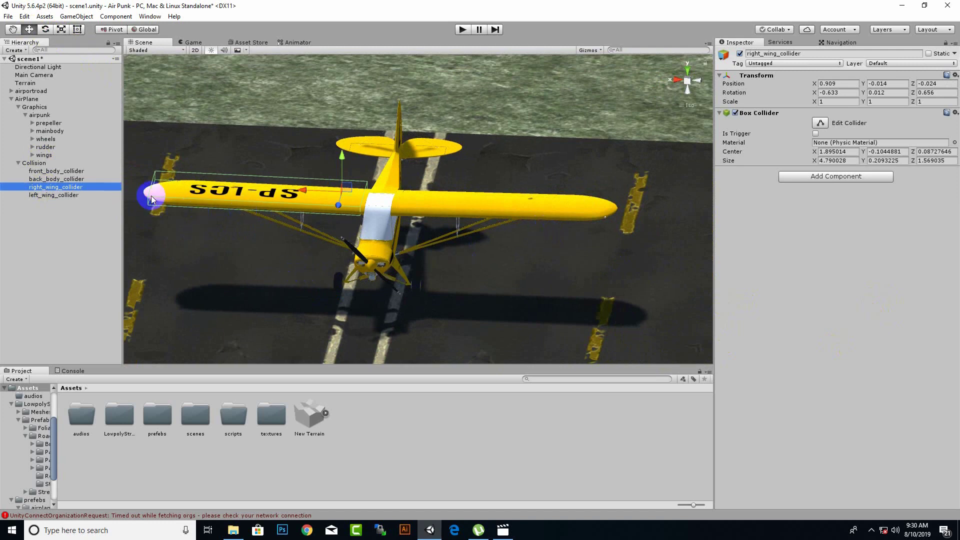
{"action": "key", "text": "f"}
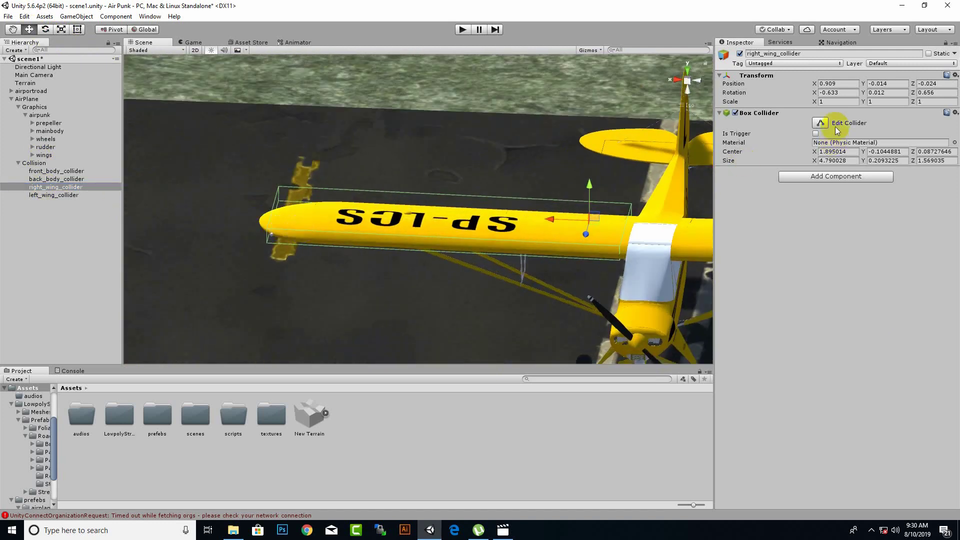
{"action": "left_click", "coordinate": [820, 123]}
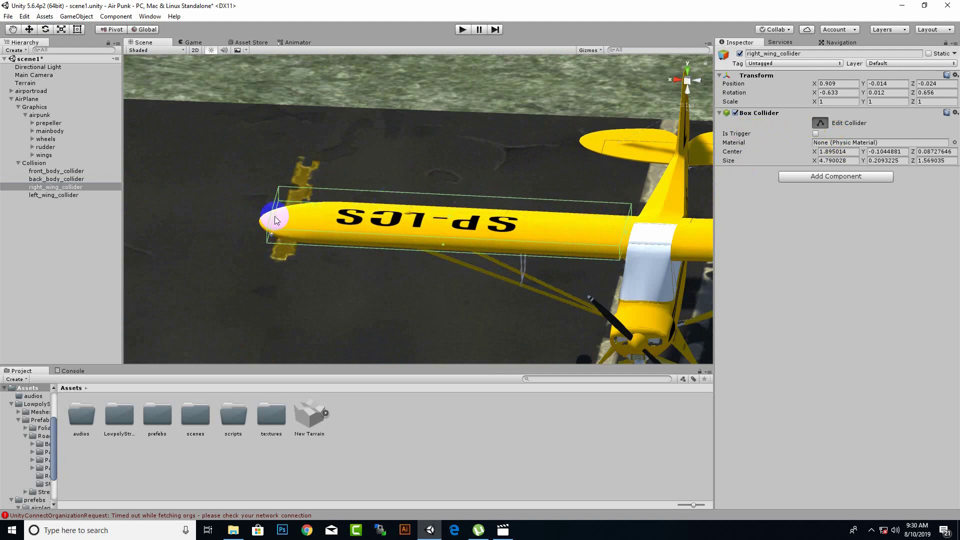
{"action": "left_click_drag", "start_coordinate": [274, 220], "coordinate": [259, 221]}
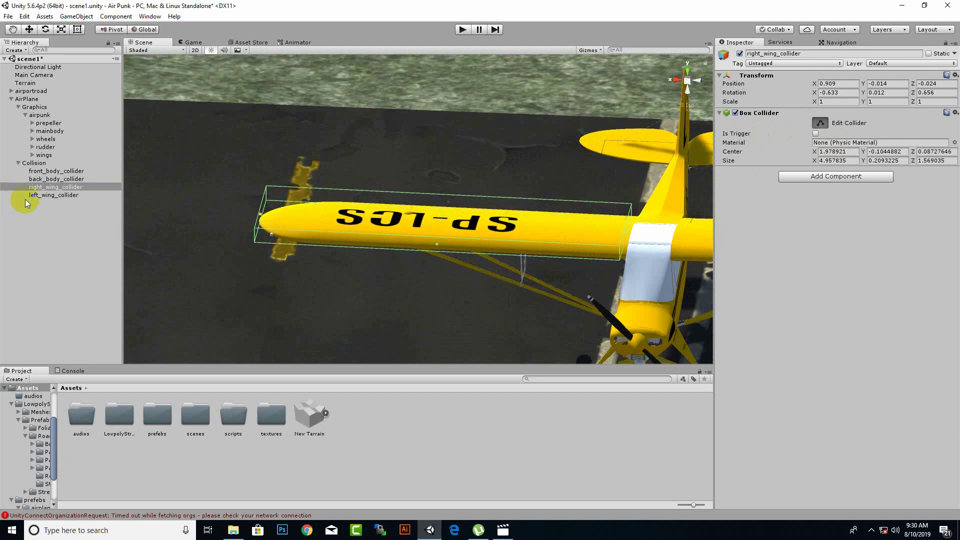
Stretch left_wing_collider's box to the left wingtip, giving size X 4.94916
{"action": "left_click", "coordinate": [50, 195]}
{"action": "key", "text": "f"}
{"action": "middle_click_drag", "start_coordinate": [304, 335], "coordinate": [47, 220]}
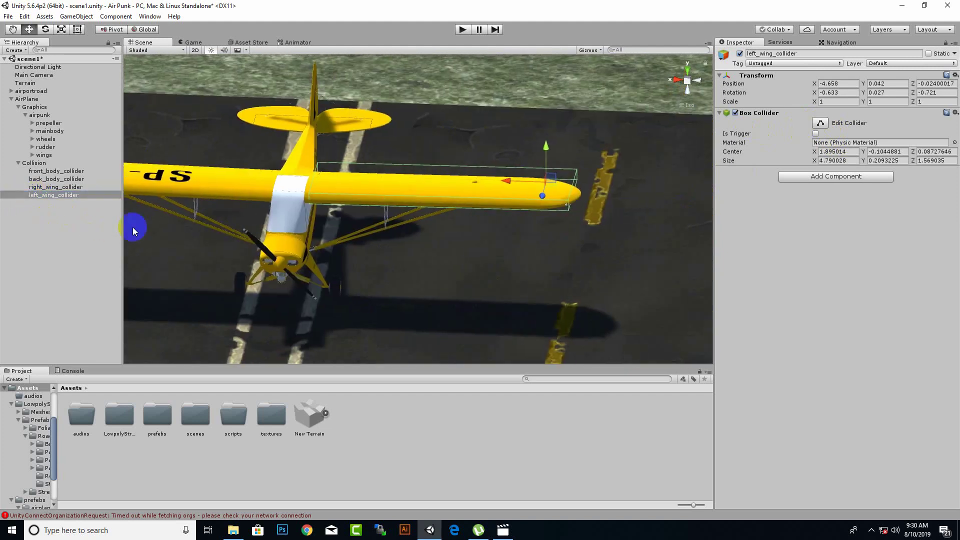
{"action": "left_click", "coordinate": [819, 123]}
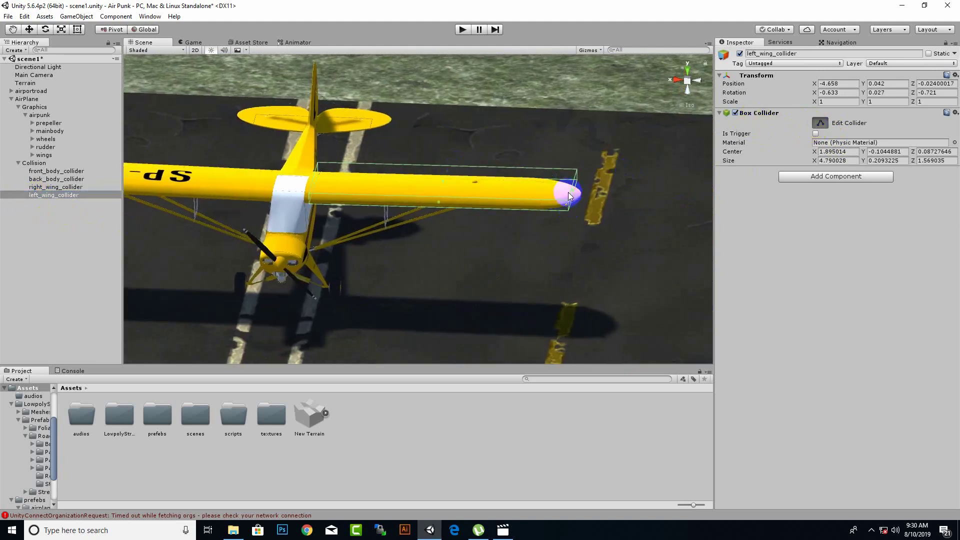
{"action": "left_click_drag", "start_coordinate": [572, 191], "coordinate": [579, 193]}
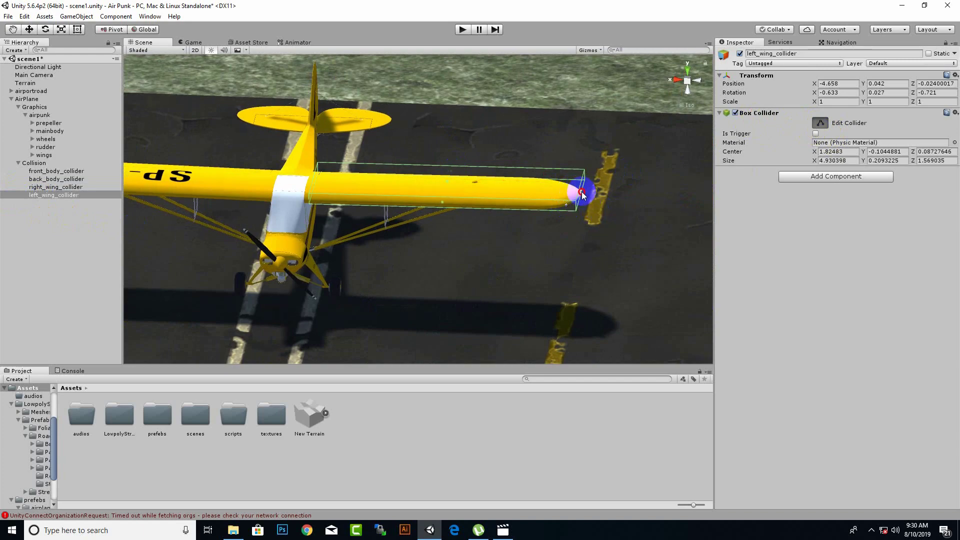
{"action": "left_click_drag", "start_coordinate": [583, 194], "coordinate": [668, 278], "text": "alt"}
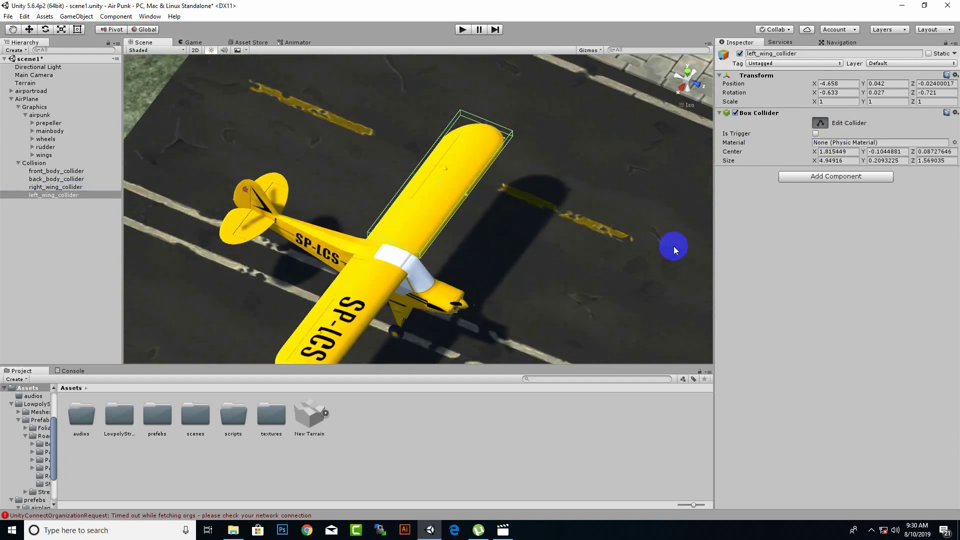
{"action": "left_click_drag", "start_coordinate": [673, 246], "coordinate": [796, 205], "text": "alt"}
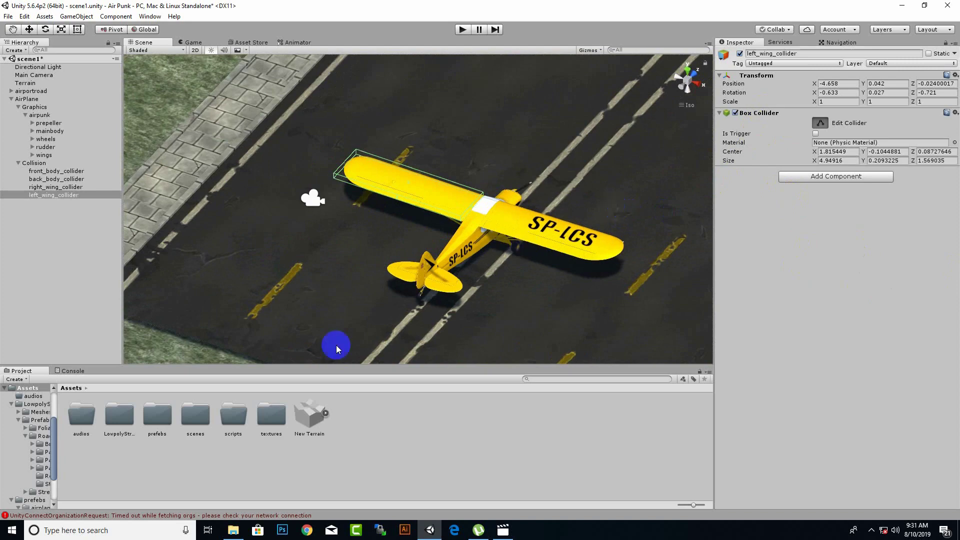
{"action": "scroll", "coordinate": [440, 321], "scroll_direction": "up", "scroll_amount": 5}
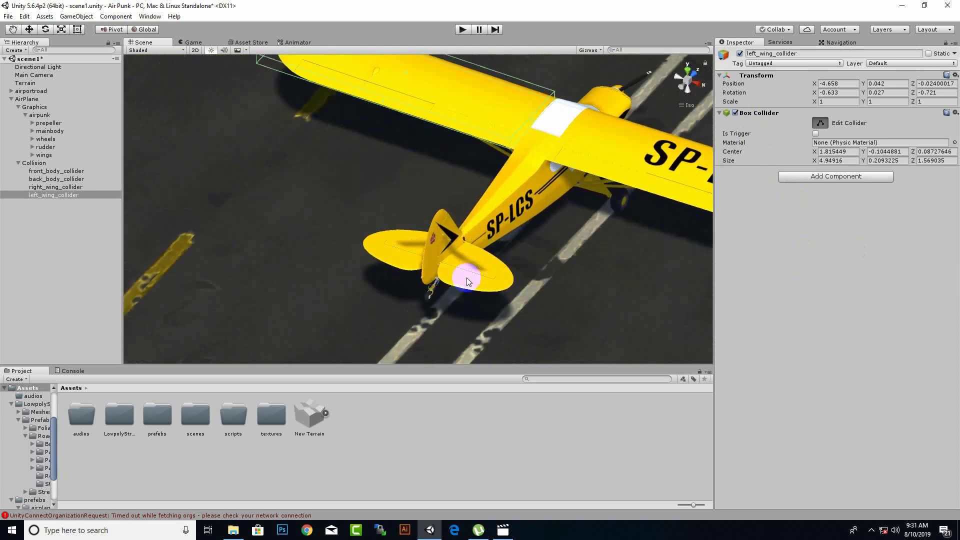
{"action": "scroll", "coordinate": [467, 282], "scroll_direction": "up", "scroll_amount": 5}
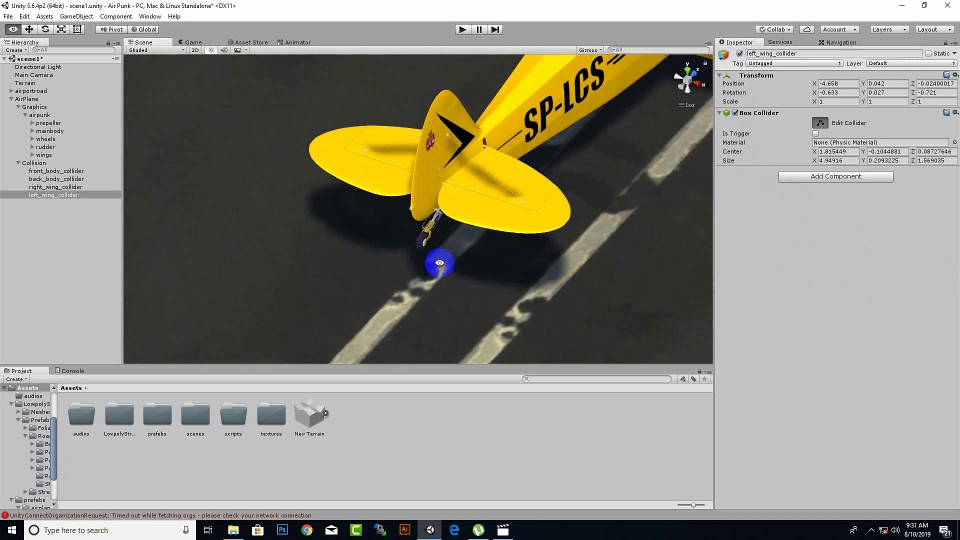
{"action": "left_click_drag", "start_coordinate": [440, 263], "coordinate": [479, 230], "text": "alt"}
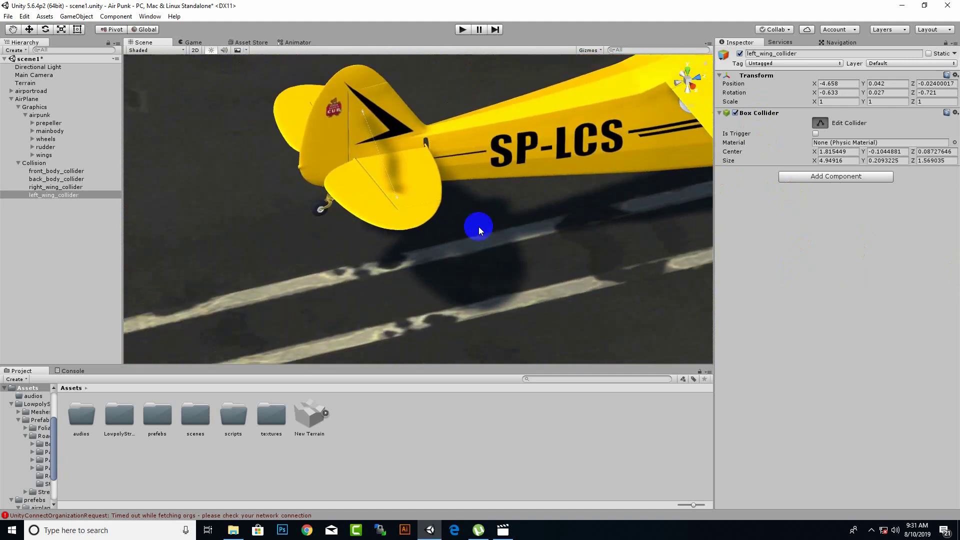
Create an empty child of Collision named vertical_fing
{"action": "right_click", "coordinate": [25, 164]}
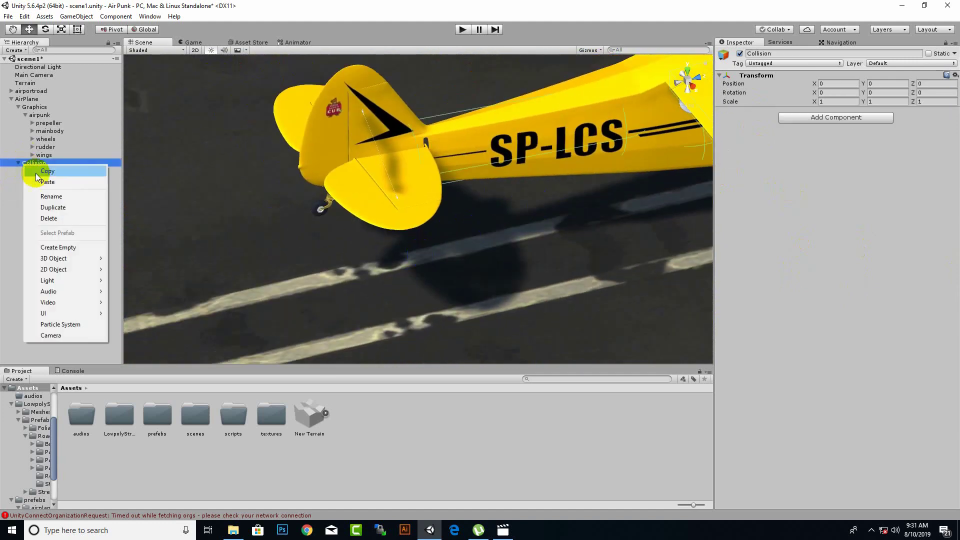
{"action": "left_click", "coordinate": [60, 248]}
{"action": "right_click", "coordinate": [56, 203]}
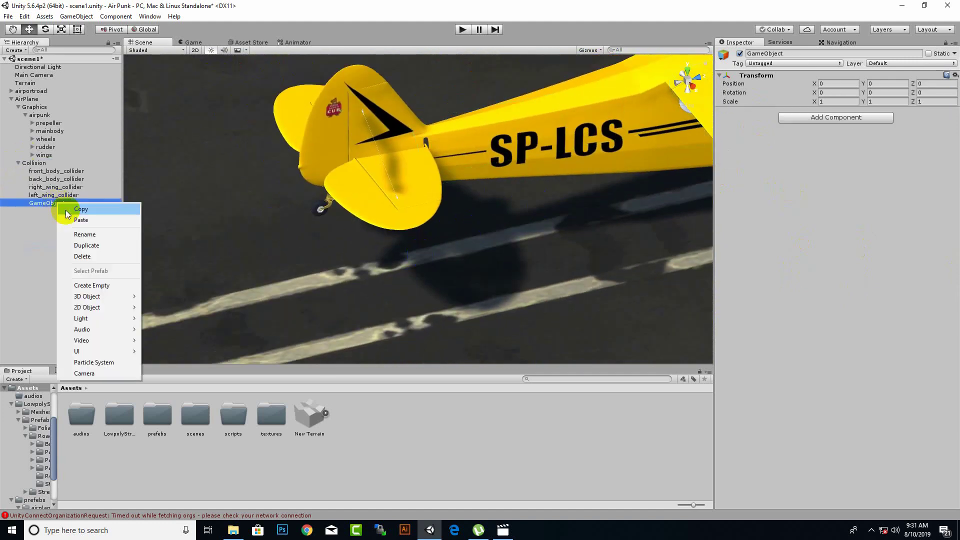
{"action": "left_click", "coordinate": [79, 234]}
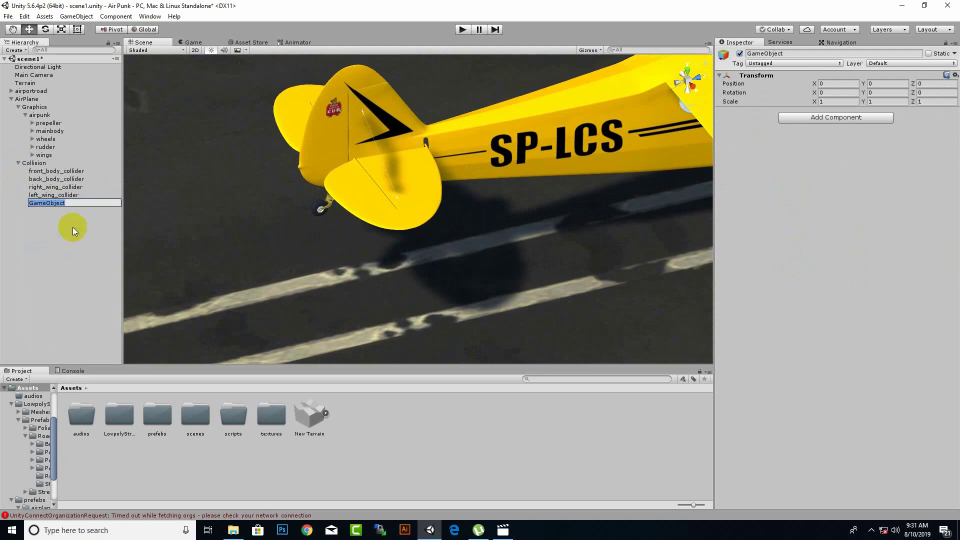
{"action": "type", "text": "vertical_fin"}
{"action": "type", "text": "g"}
{"action": "key", "text": "Return"}
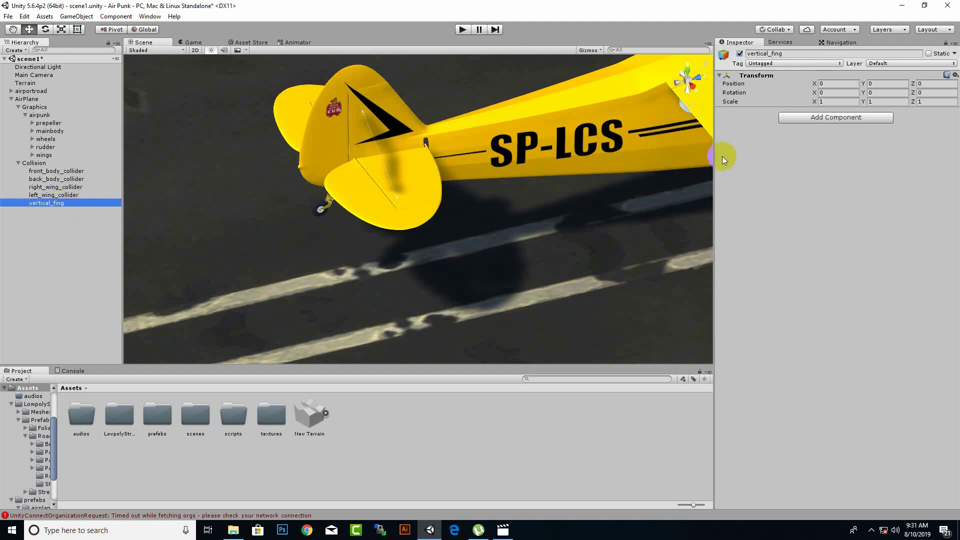
{"action": "left_click", "coordinate": [812, 118]}
Add a Box Collider to vertical_fing and move it back to the tail at Z -3.93
{"action": "left_click", "coordinate": [809, 156]}
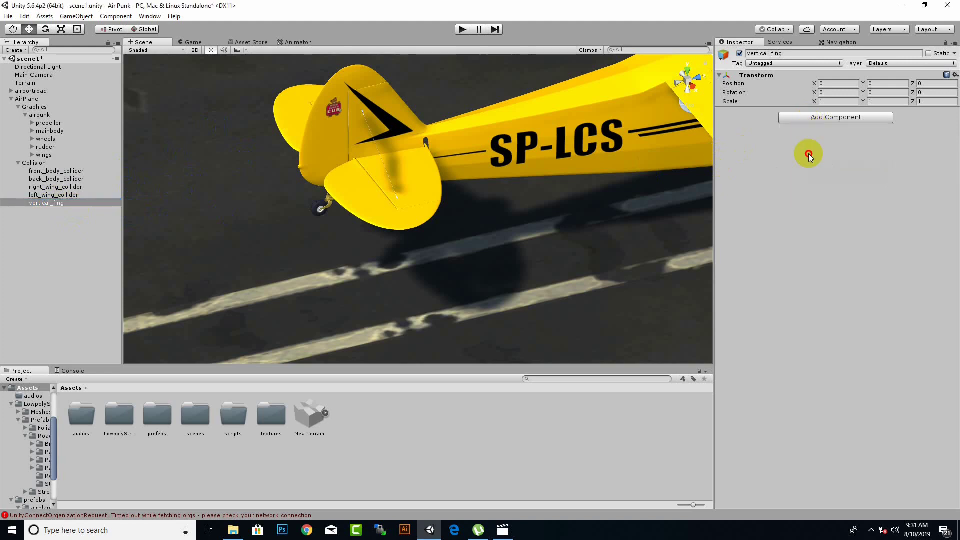
{"action": "right_click_drag", "start_coordinate": [512, 240], "coordinate": [582, 129]}
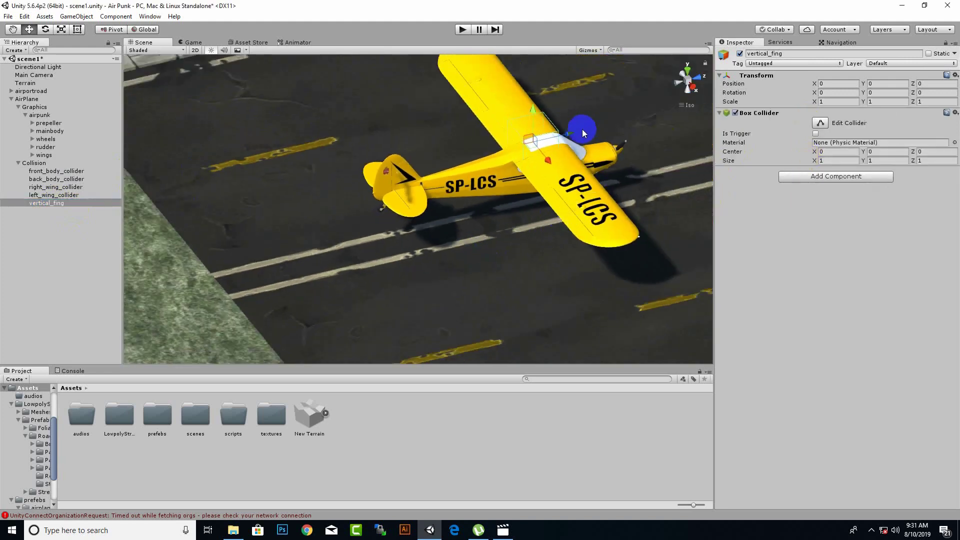
{"action": "left_click_drag", "start_coordinate": [556, 139], "coordinate": [438, 189]}
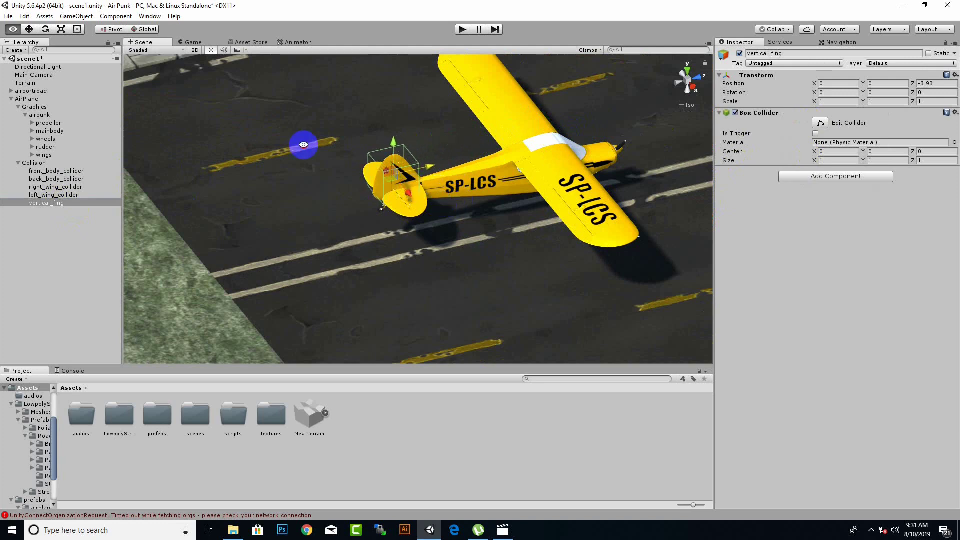
{"action": "mouse_move", "coordinate": [303, 145]}
{"action": "right_mouse_down"}
{"action": "mouse_move", "coordinate": [494, 164]}
{"action": "mouse_move", "coordinate": [568, 99]}
{"action": "mouse_move", "coordinate": [493, 208]}
{"action": "right_mouse_up"}
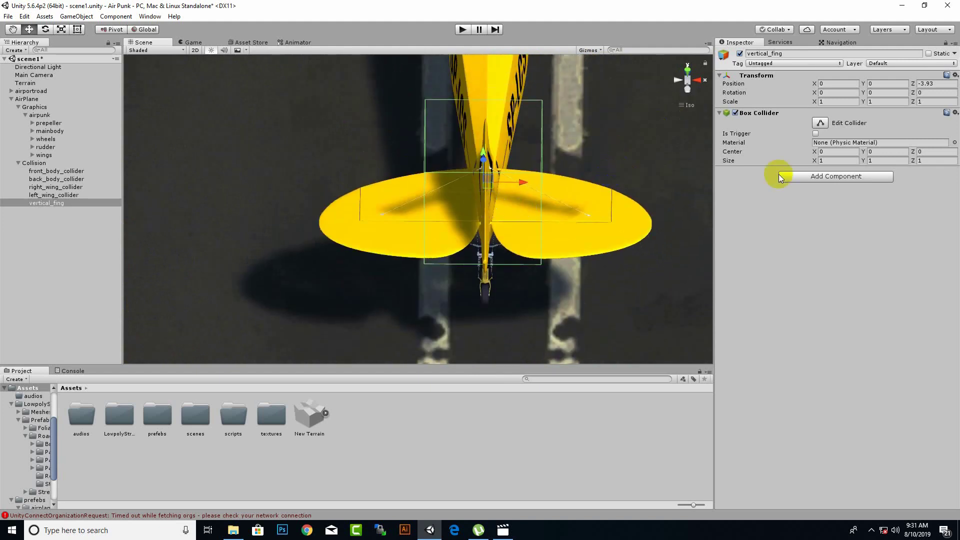
Narrow the fin collider's box to the fin's thickness, size X 0.1028137
{"action": "left_click", "coordinate": [820, 124]}
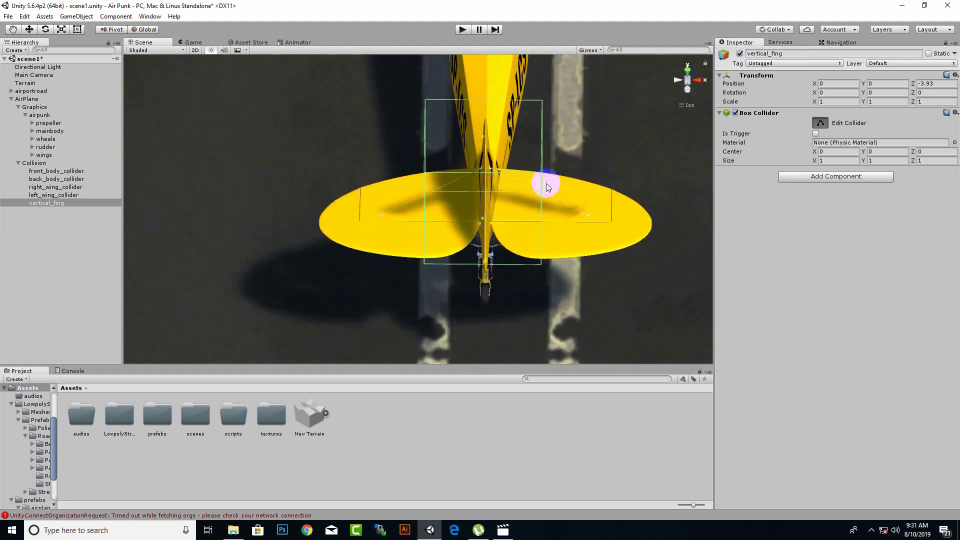
{"action": "left_click_drag", "start_coordinate": [544, 188], "coordinate": [499, 188]}
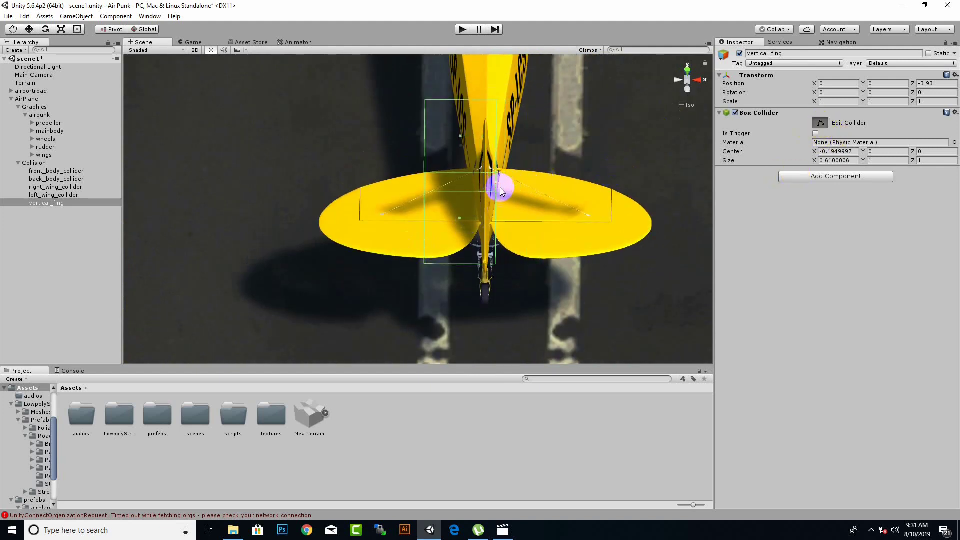
{"action": "left_click", "coordinate": [424, 178]}
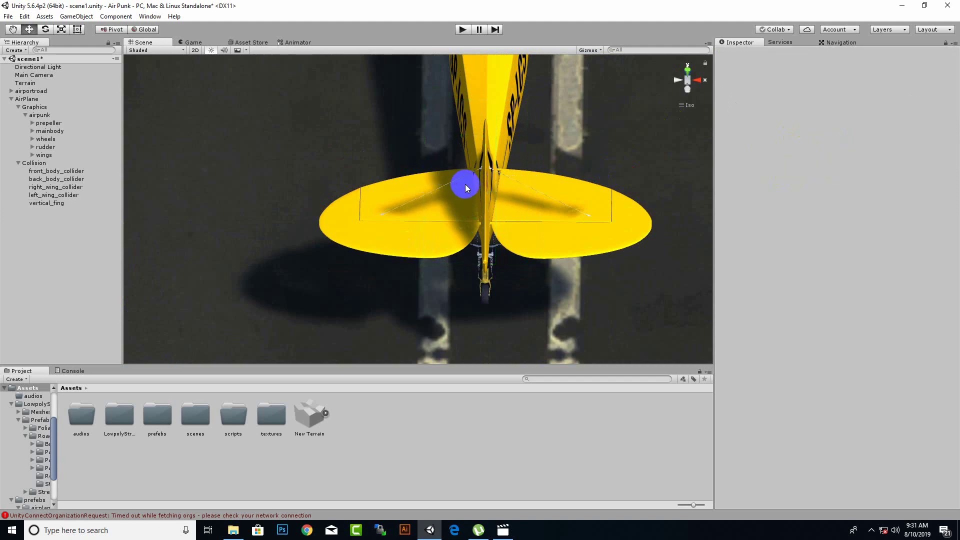
{"action": "left_click", "coordinate": [83, 202]}
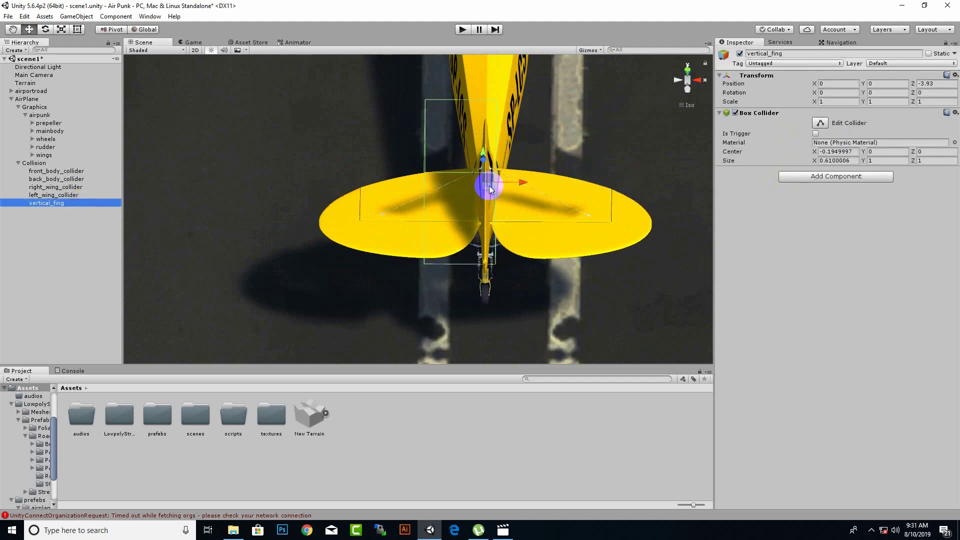
{"action": "left_click", "coordinate": [821, 125]}
{"action": "left_click_drag", "start_coordinate": [441, 193], "coordinate": [394, 207], "text": "alt"}
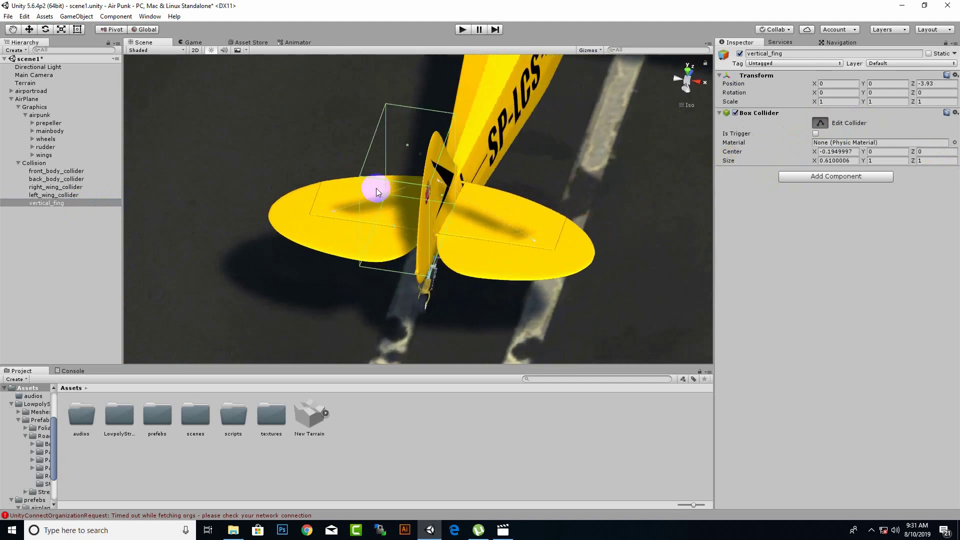
{"action": "left_click", "coordinate": [377, 192]}
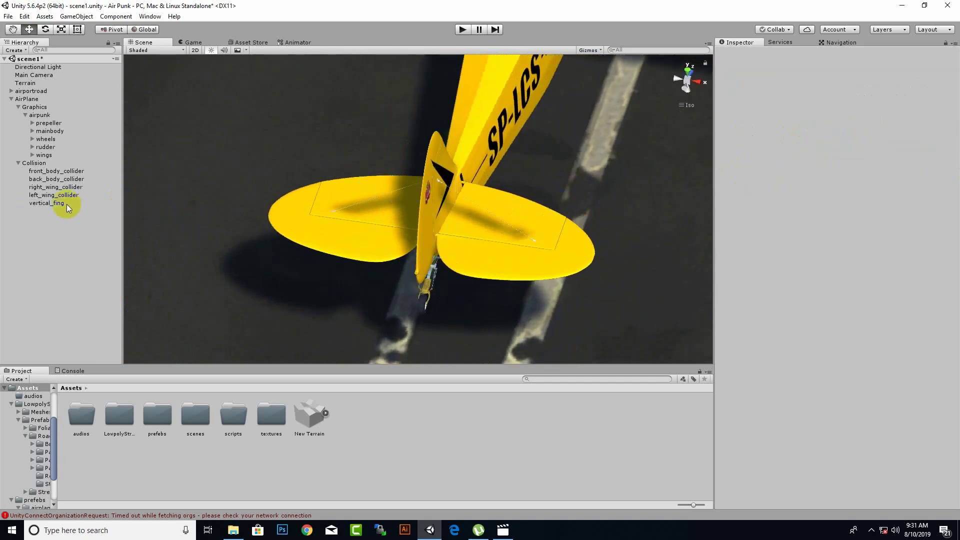
{"action": "left_click", "coordinate": [47, 203]}
{"action": "mouse_move", "coordinate": [489, 225]}
{"action": "left_mouse_down", "text": "alt"}
{"action": "mouse_move", "coordinate": [383, 246]}
{"action": "mouse_move", "coordinate": [387, 278]}
{"action": "left_mouse_up", "text": "alt"}
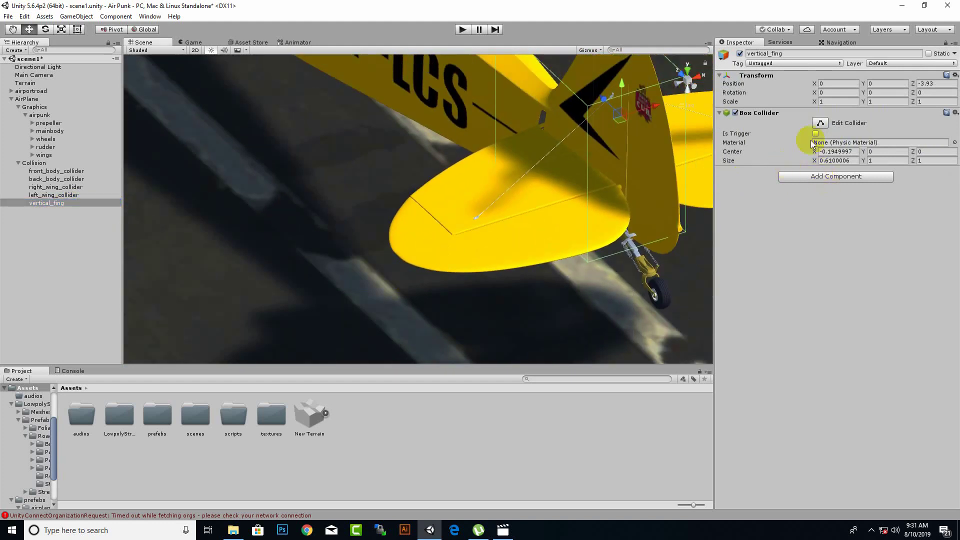
{"action": "left_click", "coordinate": [820, 122]}
{"action": "mouse_move", "coordinate": [544, 146]}
{"action": "left_mouse_down"}
{"action": "mouse_move", "coordinate": [631, 138]}
{"action": "mouse_move", "coordinate": [630, 328]}
{"action": "mouse_move", "coordinate": [707, 307]}
{"action": "mouse_move", "coordinate": [578, 300]}
{"action": "left_mouse_up"}
{"action": "mouse_move", "coordinate": [579, 300]}
{"action": "middle_mouse_down"}
{"action": "mouse_move", "coordinate": [435, 251]}
{"action": "mouse_move", "coordinate": [555, 172]}
{"action": "middle_mouse_up"}
Raise vertical_fing higher up the tail with the Move tool
{"action": "mouse_move", "coordinate": [556, 172]}
{"action": "left_mouse_down", "text": "alt"}
{"action": "mouse_move", "coordinate": [675, 292]}
{"action": "mouse_move", "coordinate": [495, 257]}
{"action": "mouse_move", "coordinate": [480, 208]}
{"action": "mouse_move", "coordinate": [594, 256]}
{"action": "left_mouse_up", "text": "alt"}
{"action": "middle_click_drag", "start_coordinate": [595, 256], "coordinate": [643, 290]}
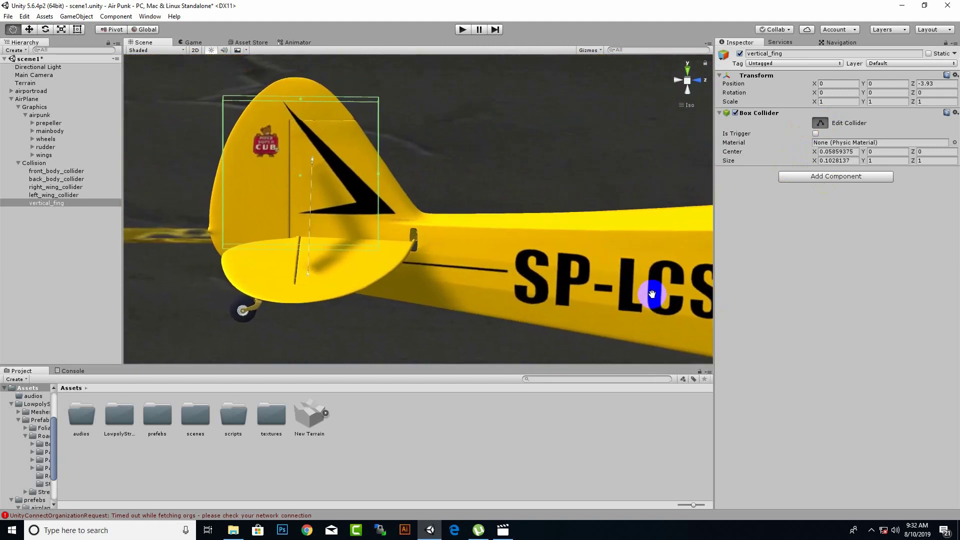
{"action": "left_click", "coordinate": [29, 29]}
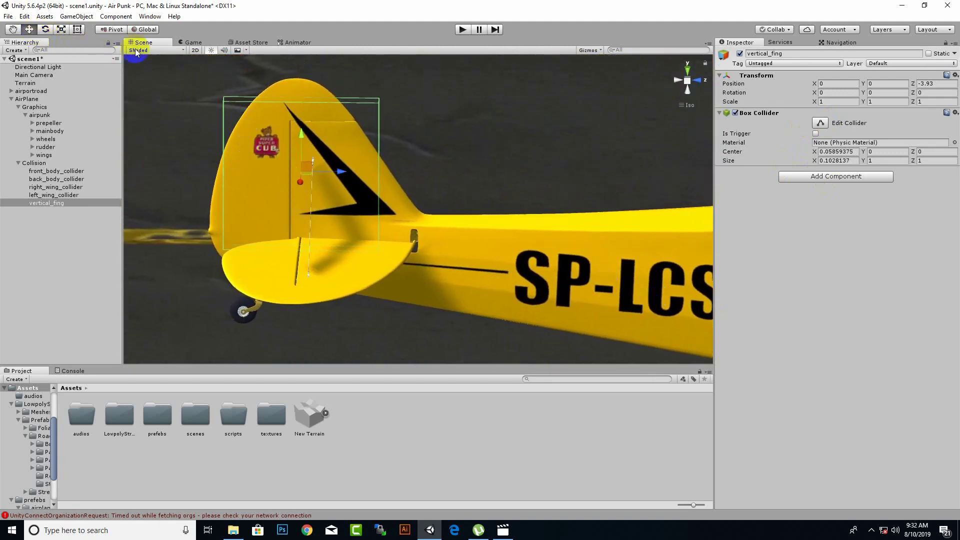
{"action": "left_click_drag", "start_coordinate": [297, 136], "coordinate": [310, 107]}
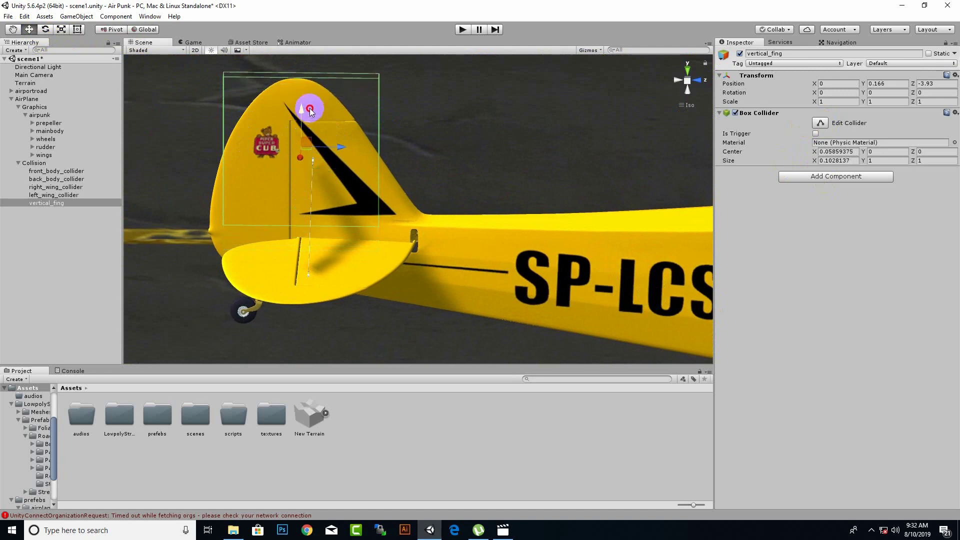
Fit the fin box's front, rear and bottom faces to the fin: 0.1028137 × 0.8980844 × 1.094854
{"action": "left_click", "coordinate": [821, 123]}
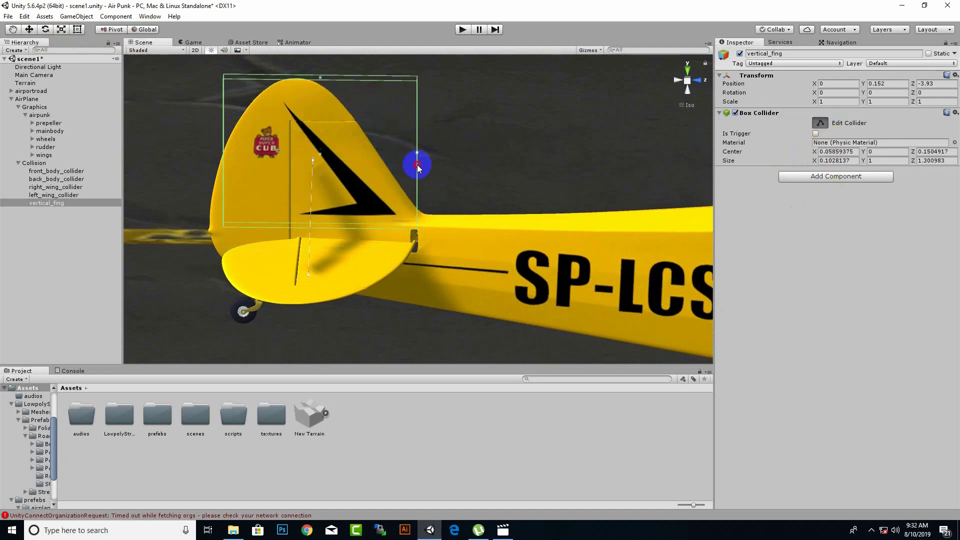
{"action": "left_click_drag", "start_coordinate": [379, 151], "coordinate": [421, 153]}
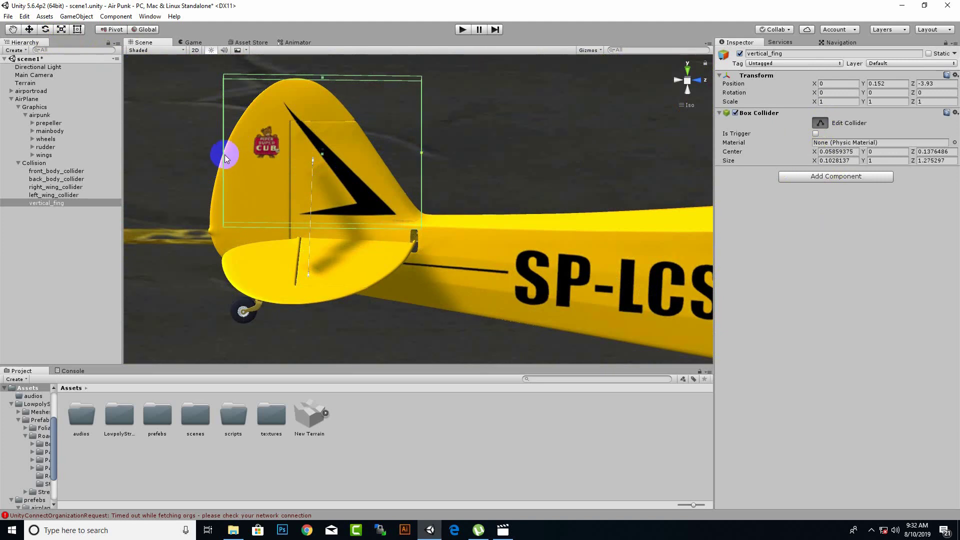
{"action": "mouse_move", "coordinate": [225, 159]}
{"action": "left_mouse_down"}
{"action": "mouse_move", "coordinate": [210, 160]}
{"action": "mouse_move", "coordinate": [199, 193]}
{"action": "left_mouse_up"}
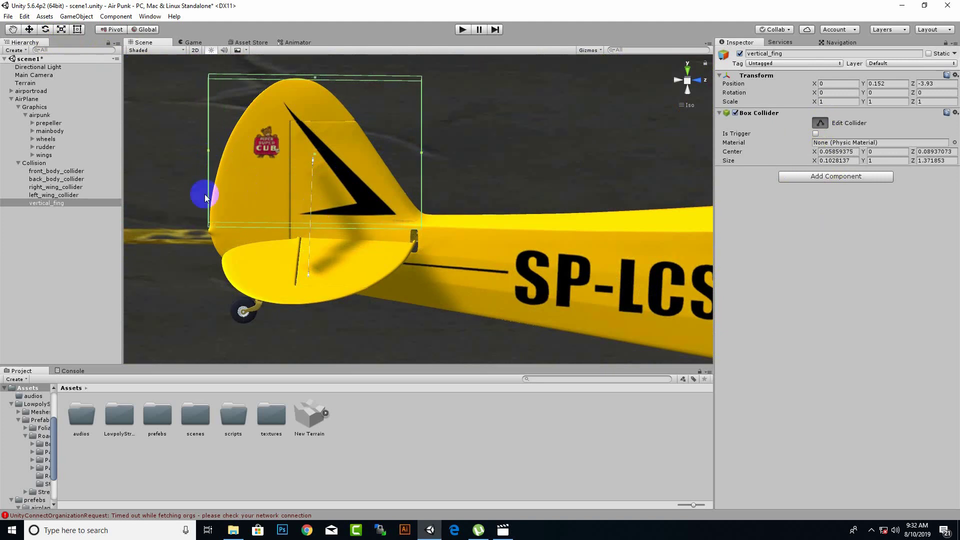
{"action": "left_click", "coordinate": [50, 179], "text": "ctrl"}
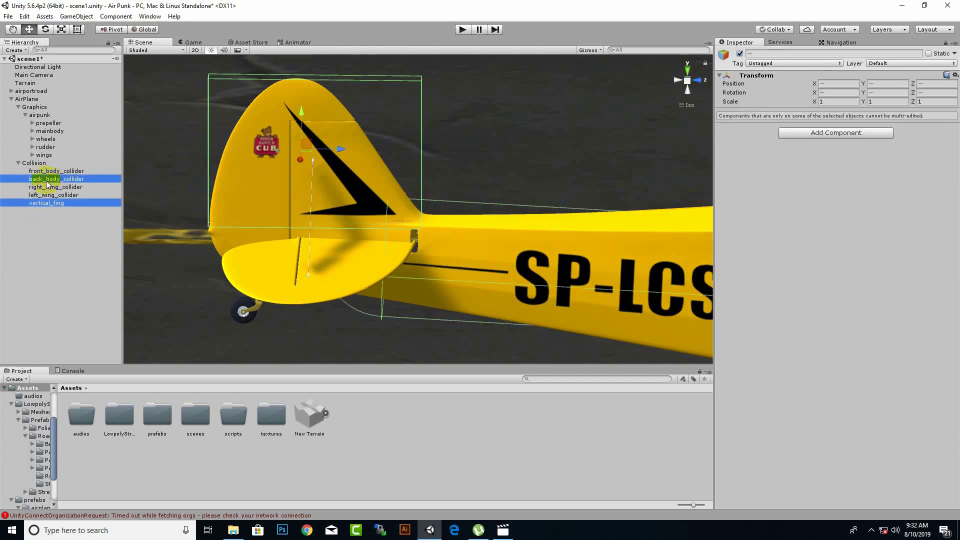
{"action": "mouse_move", "coordinate": [414, 266]}
{"action": "left_mouse_down", "text": "alt"}
{"action": "mouse_move", "coordinate": [302, 252]}
{"action": "mouse_move", "coordinate": [439, 272]}
{"action": "left_mouse_up", "text": "alt"}
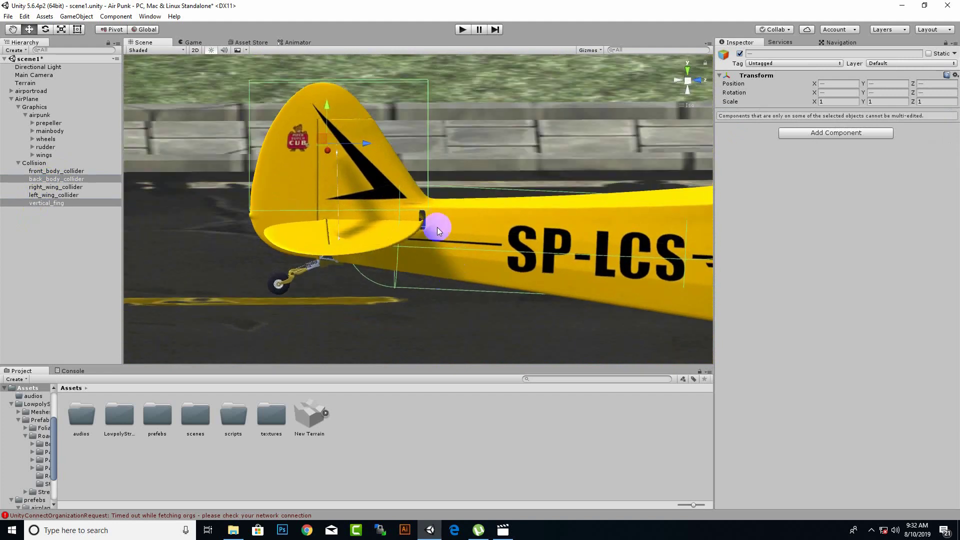
{"action": "left_click", "coordinate": [57, 203]}
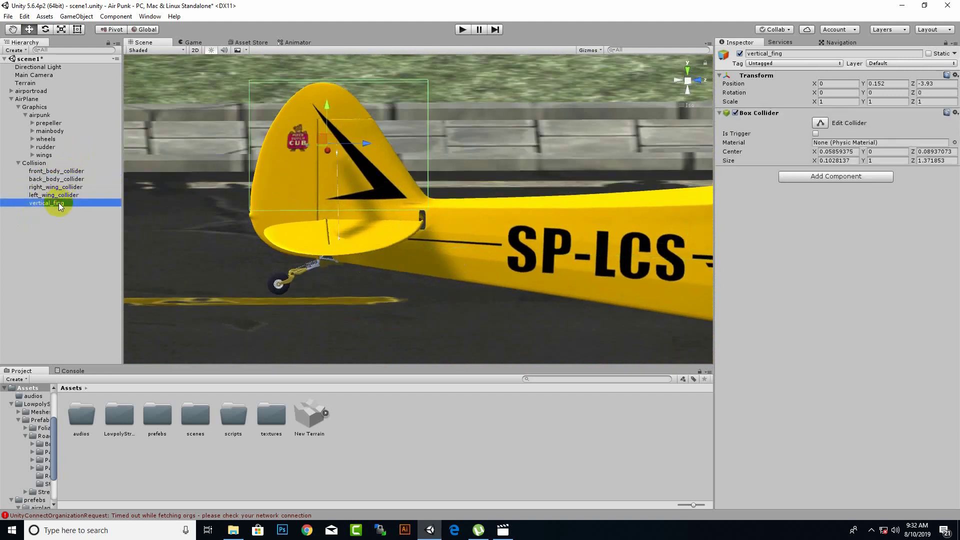
{"action": "left_click", "coordinate": [821, 122]}
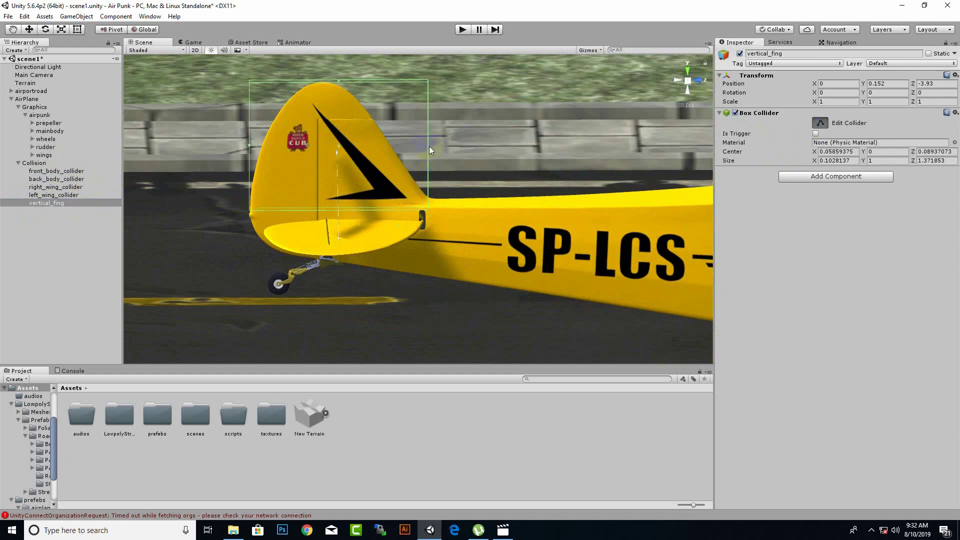
{"action": "left_click_drag", "start_coordinate": [429, 146], "coordinate": [400, 149]}
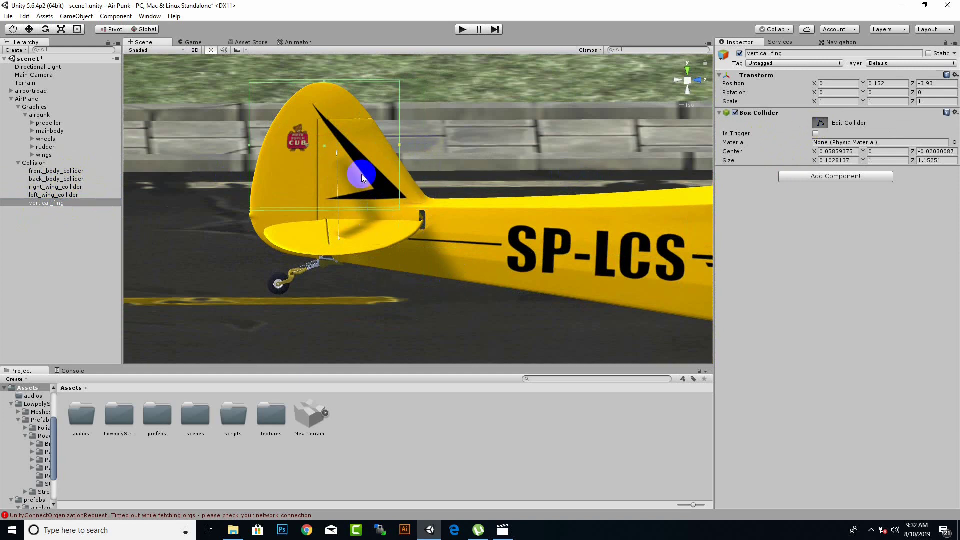
{"action": "left_click_drag", "start_coordinate": [328, 209], "coordinate": [332, 197]}
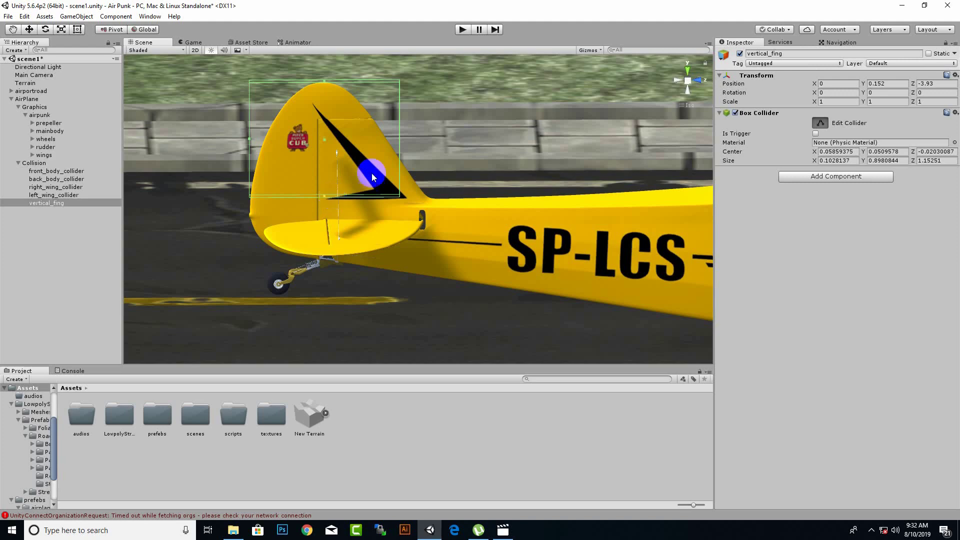
{"action": "mouse_move", "coordinate": [250, 139]}
{"action": "left_mouse_down"}
{"action": "mouse_move", "coordinate": [350, 285]}
{"action": "mouse_move", "coordinate": [213, 203]}
{"action": "mouse_move", "coordinate": [277, 202]}
{"action": "left_mouse_up"}
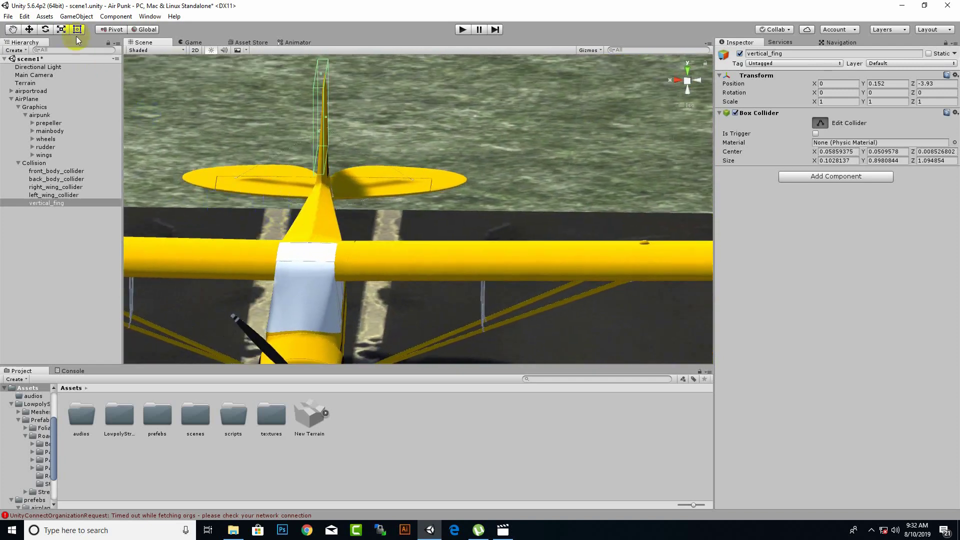
Nudge the vertical_fing collider slightly along X and duplicate it with Ctrl+D
{"action": "left_click", "coordinate": [29, 29]}
{"action": "left_click_drag", "start_coordinate": [289, 121], "coordinate": [415, 218]}
{"action": "key", "text": "ctrl+d"}
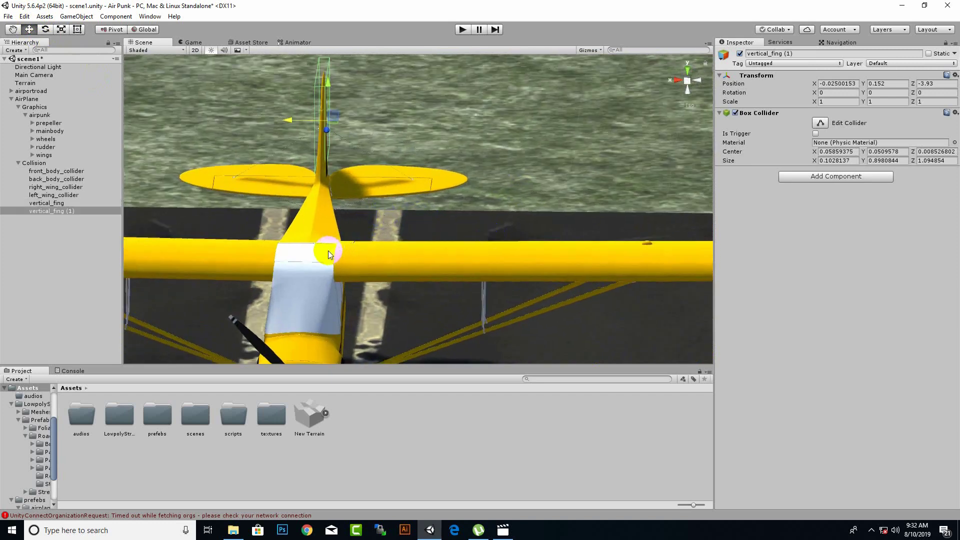
Rename the copy toward left_horizontal_fing, removing the (1) suffix and the word vertical
{"action": "right_click", "coordinate": [79, 213]}
{"action": "left_click", "coordinate": [98, 245]}
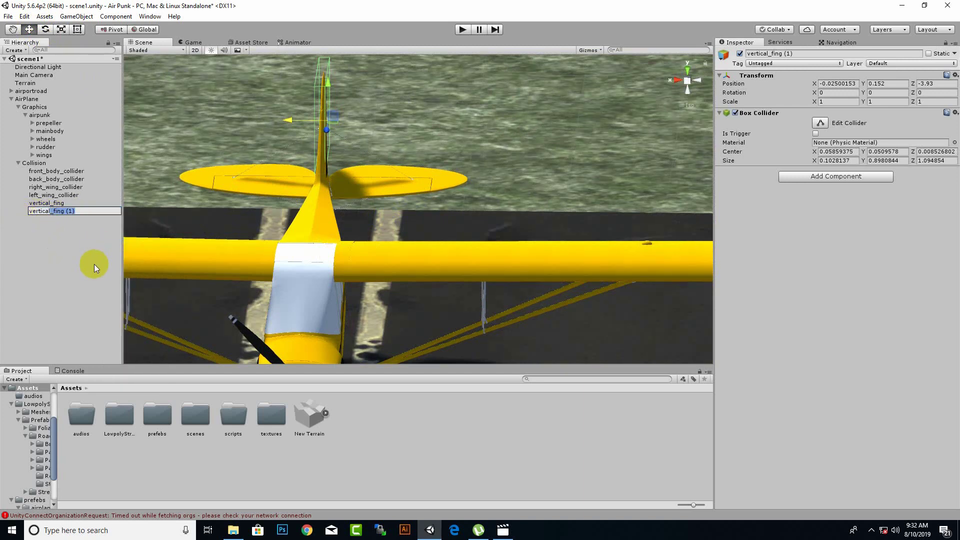
{"action": "key", "text": "End"}
{"action": "key", "text": "BackSpace"}
{"action": "key", "text": "BackSpace"}
{"action": "key", "text": "BackSpace"}
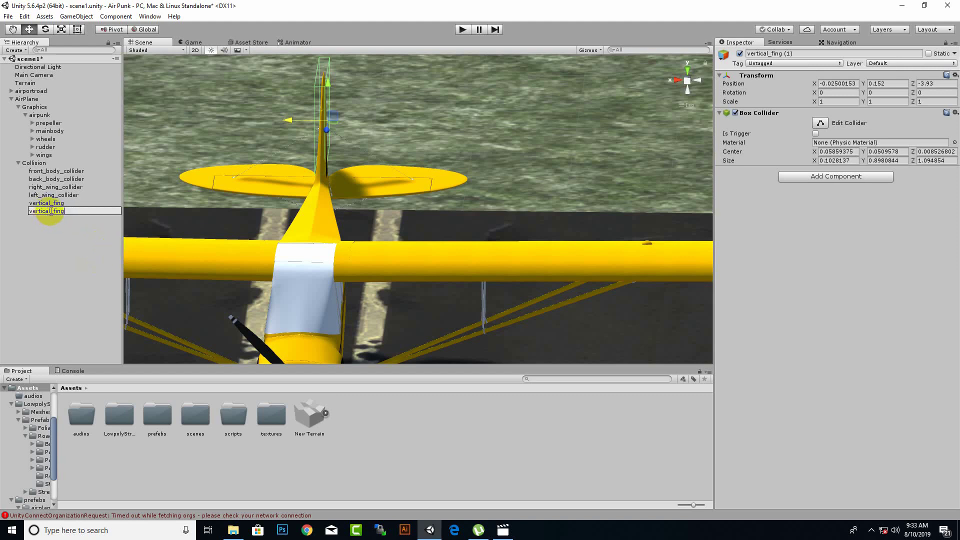
{"action": "left_click_drag", "start_coordinate": [51, 212], "coordinate": [2, 214]}
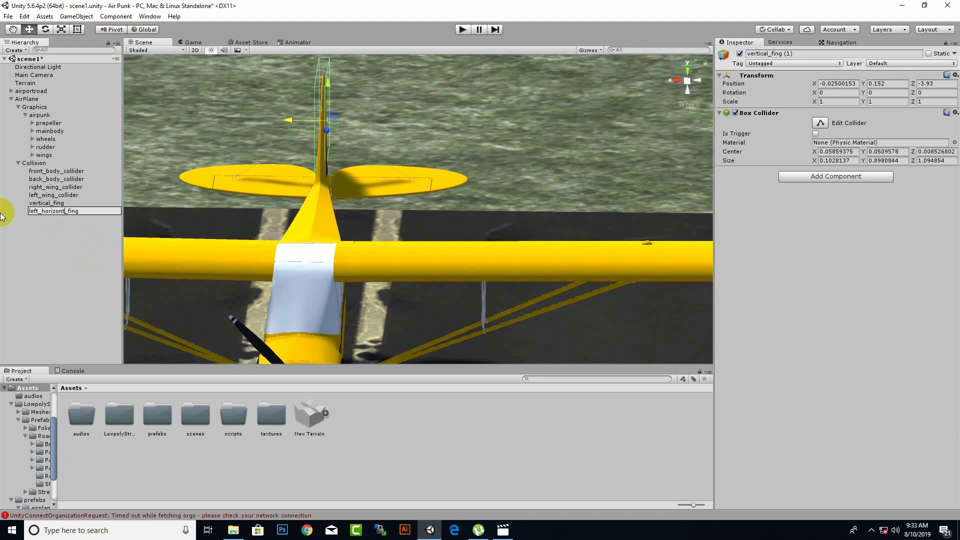
{"action": "type", "text": "a"}
Confirm the name left_horizontal_fing and move the collider down and back onto the left stabilizer
{"action": "left_click", "coordinate": [2, 216]}
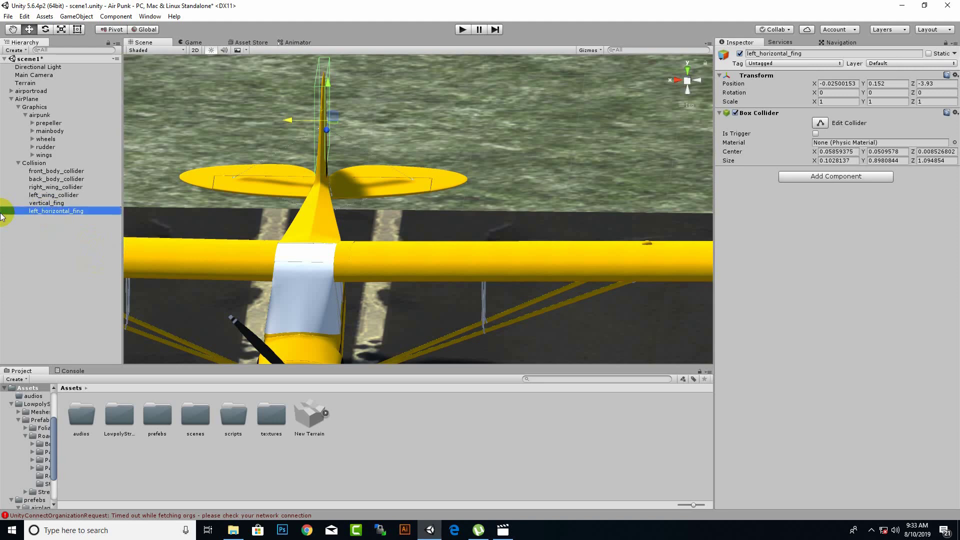
{"action": "left_click", "coordinate": [872, 530]}
{"action": "left_click_drag", "start_coordinate": [295, 122], "coordinate": [315, 131]}
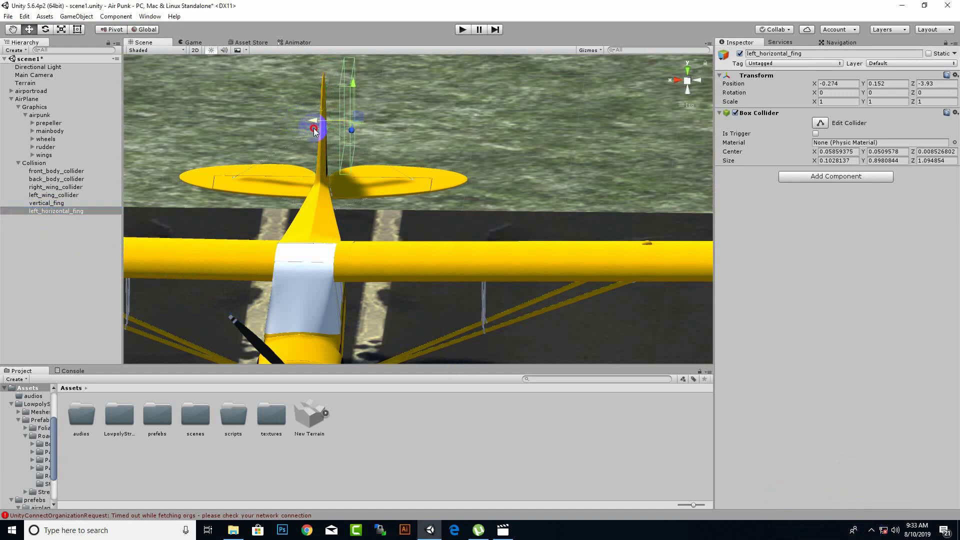
{"action": "middle_click_drag", "start_coordinate": [314, 131], "coordinate": [425, 184]}
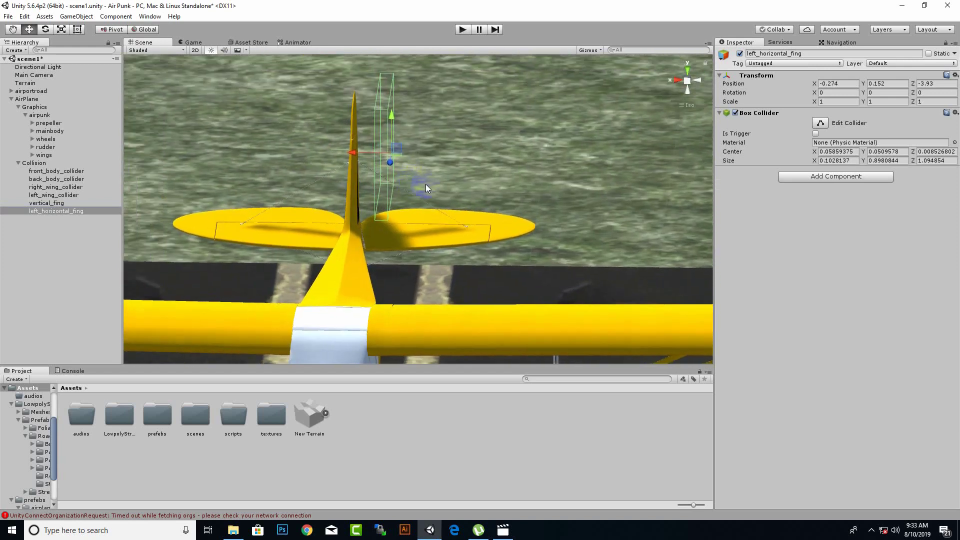
{"action": "left_click", "coordinate": [96, 254]}
{"action": "left_click", "coordinate": [72, 210]}
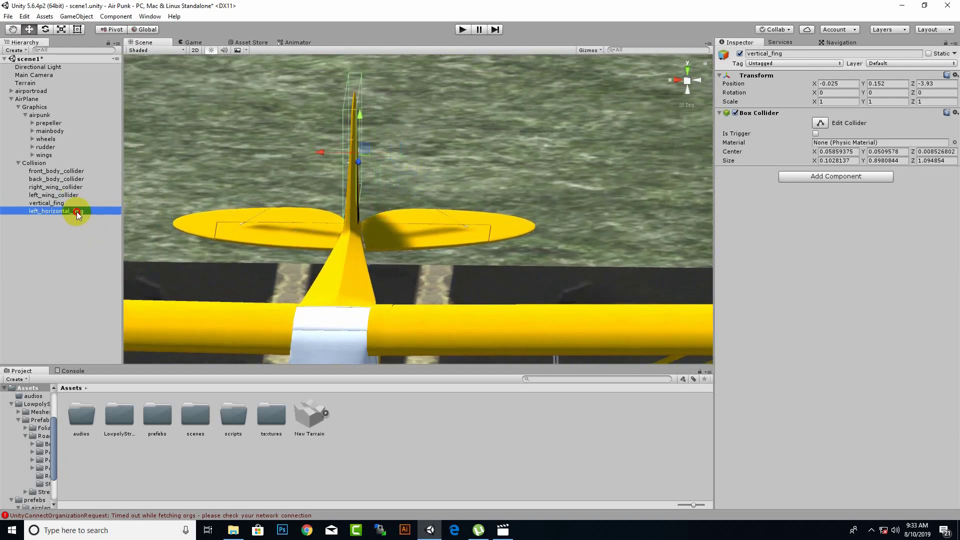
{"action": "left_click_drag", "start_coordinate": [392, 122], "coordinate": [387, 167]}
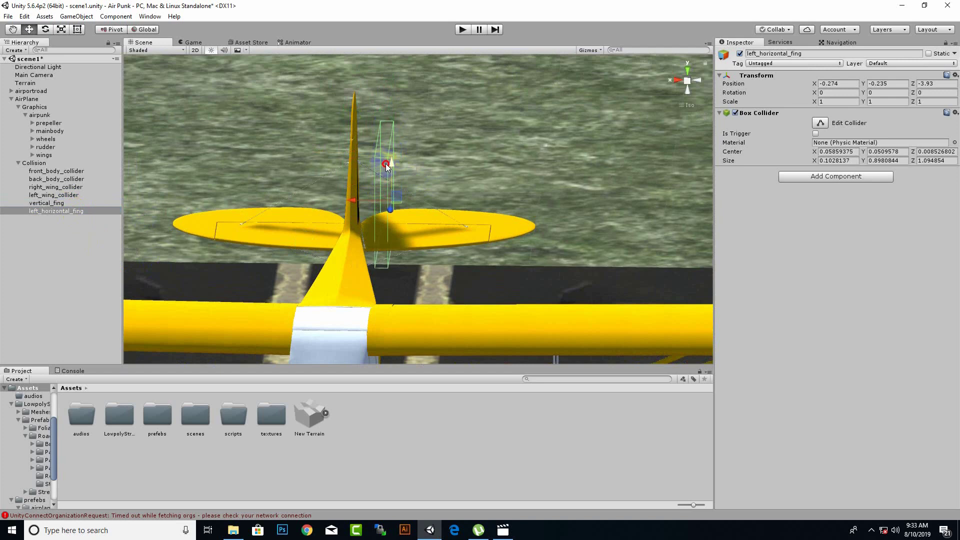
{"action": "left_click_drag", "start_coordinate": [437, 219], "coordinate": [305, 235], "text": "alt"}
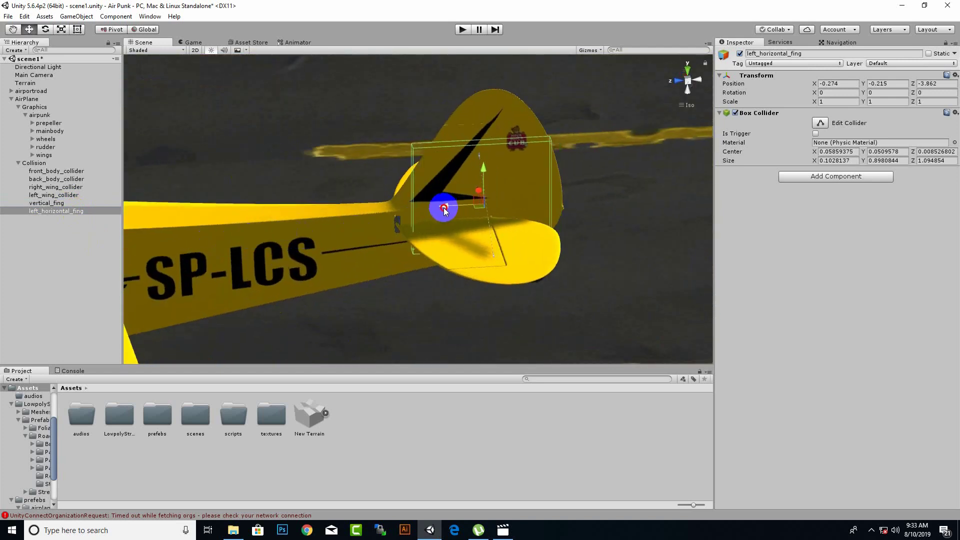
{"action": "mouse_move", "coordinate": [493, 197]}
{"action": "left_mouse_down"}
{"action": "mouse_move", "coordinate": [430, 214]}
{"action": "mouse_move", "coordinate": [390, 258]}
{"action": "mouse_move", "coordinate": [493, 262]}
{"action": "mouse_move", "coordinate": [321, 196]}
{"action": "left_mouse_up"}
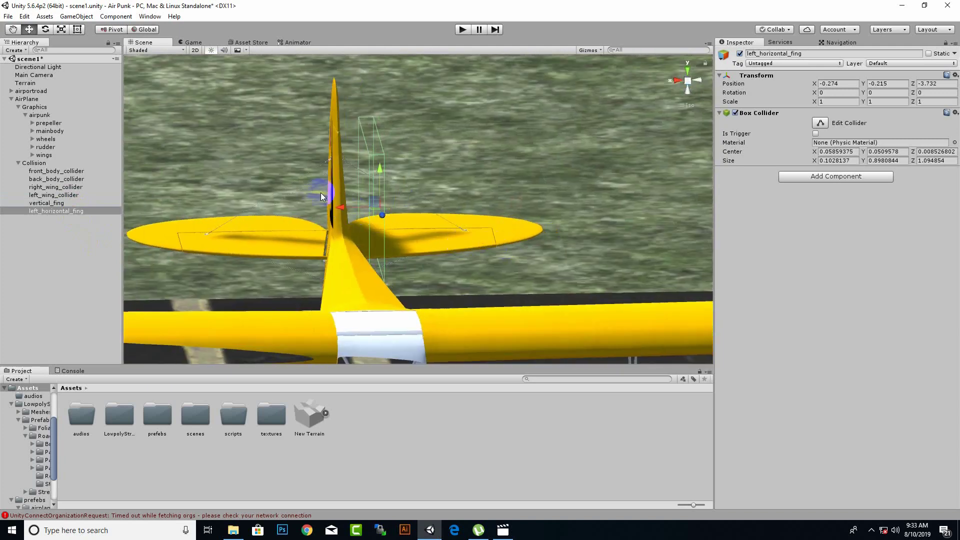
Flatten the left_horizontal_fing box to the stabilizer's thickness using Edit Collider
{"action": "left_click", "coordinate": [820, 123]}
{"action": "left_click_drag", "start_coordinate": [374, 135], "coordinate": [370, 231]}
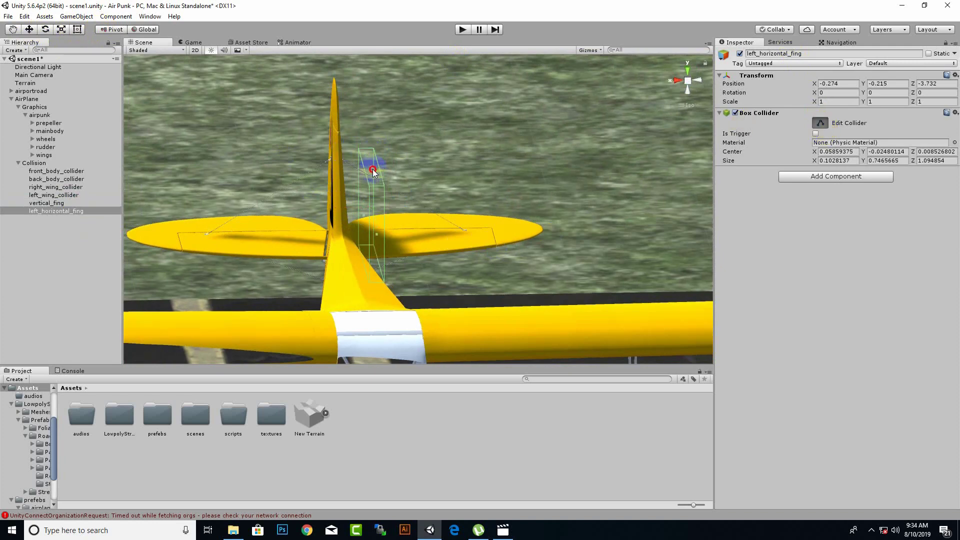
{"action": "mouse_move", "coordinate": [463, 240]}
{"action": "left_mouse_down", "text": "alt"}
{"action": "mouse_move", "coordinate": [398, 237]}
{"action": "mouse_move", "coordinate": [411, 263]}
{"action": "left_mouse_up", "text": "alt"}
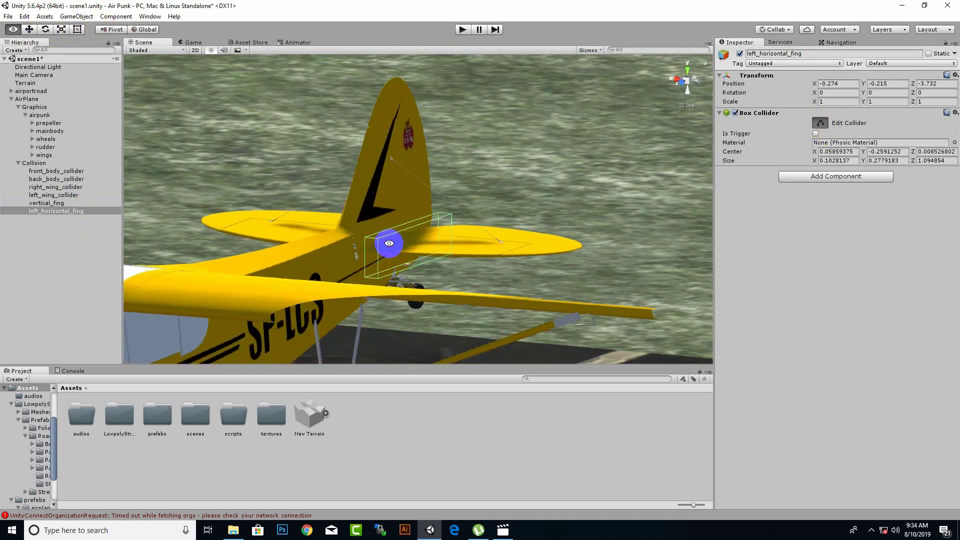
{"action": "left_click", "coordinate": [411, 263]}
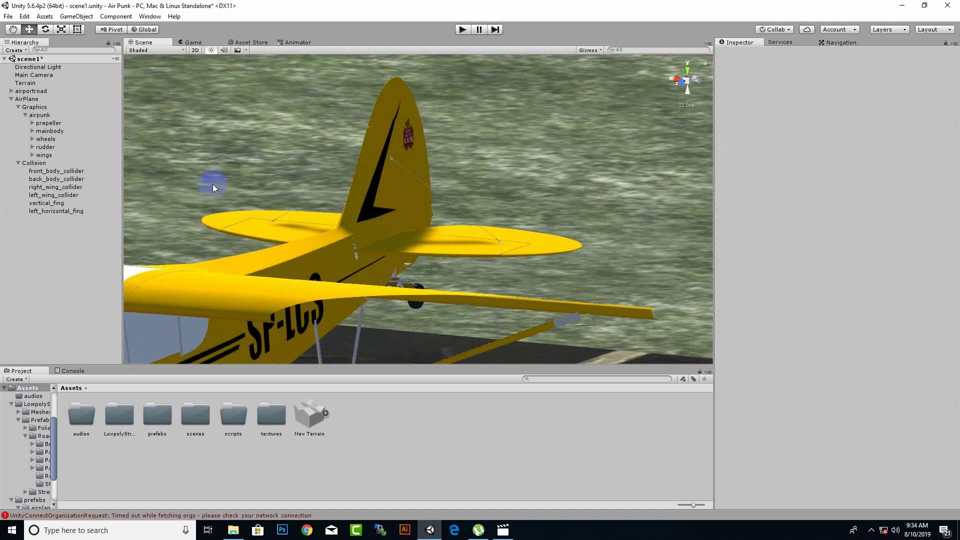
{"action": "left_click", "coordinate": [64, 212]}
{"action": "left_click_drag", "start_coordinate": [286, 208], "coordinate": [461, 294], "text": "alt"}
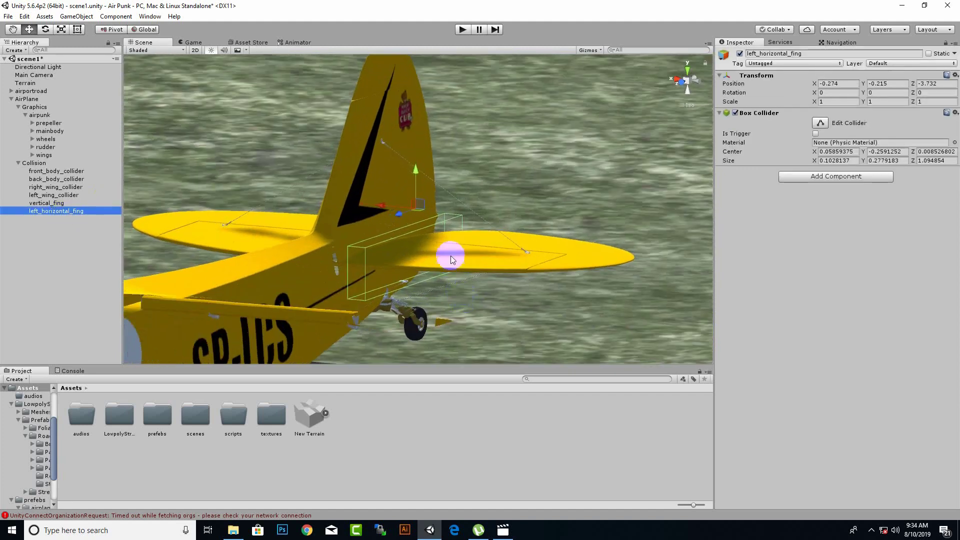
Widen, stretch and trim the collider bounds to the left stabilizer, sized 1.235313 × 0.08047295 × 1.20322
{"action": "left_click", "coordinate": [820, 123]}
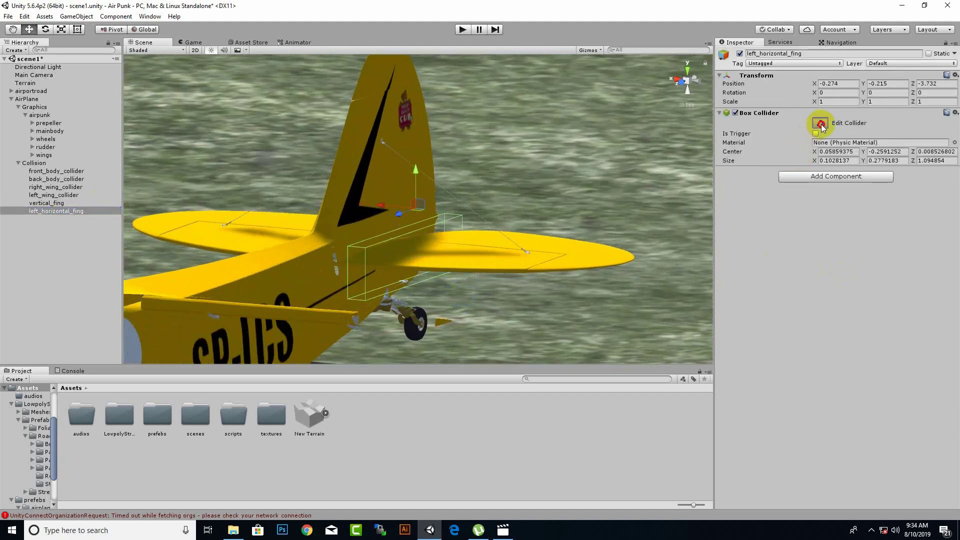
{"action": "mouse_move", "coordinate": [406, 259]}
{"action": "left_mouse_down"}
{"action": "mouse_move", "coordinate": [570, 310]}
{"action": "mouse_move", "coordinate": [371, 276]}
{"action": "left_mouse_up"}
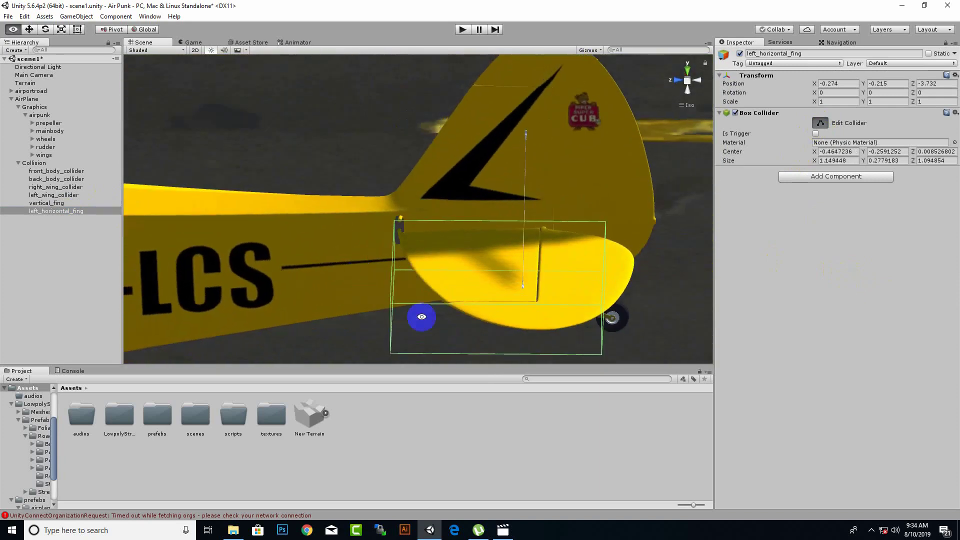
{"action": "left_click_drag", "start_coordinate": [540, 264], "coordinate": [538, 200], "text": "alt"}
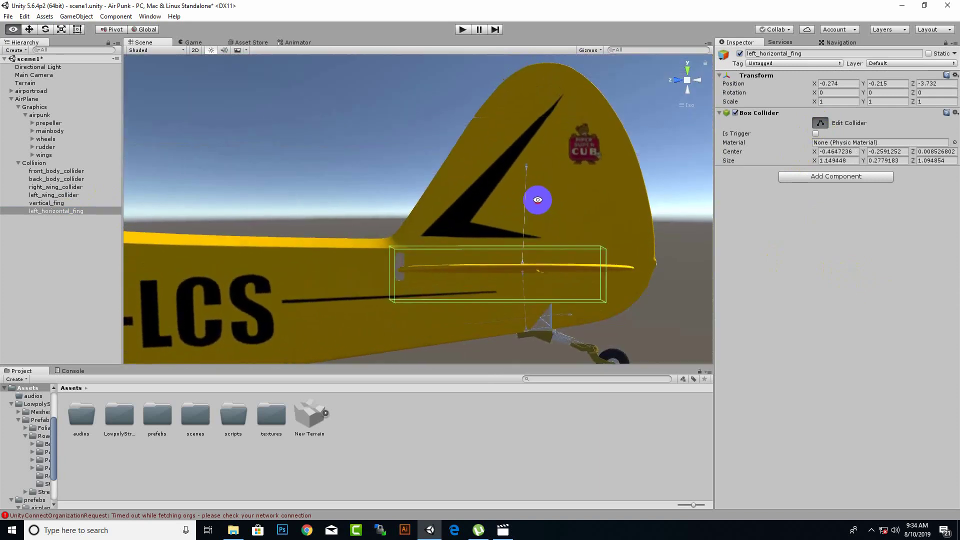
{"action": "mouse_move", "coordinate": [500, 302]}
{"action": "left_mouse_down"}
{"action": "mouse_move", "coordinate": [494, 255]}
{"action": "mouse_move", "coordinate": [510, 270]}
{"action": "left_mouse_up"}
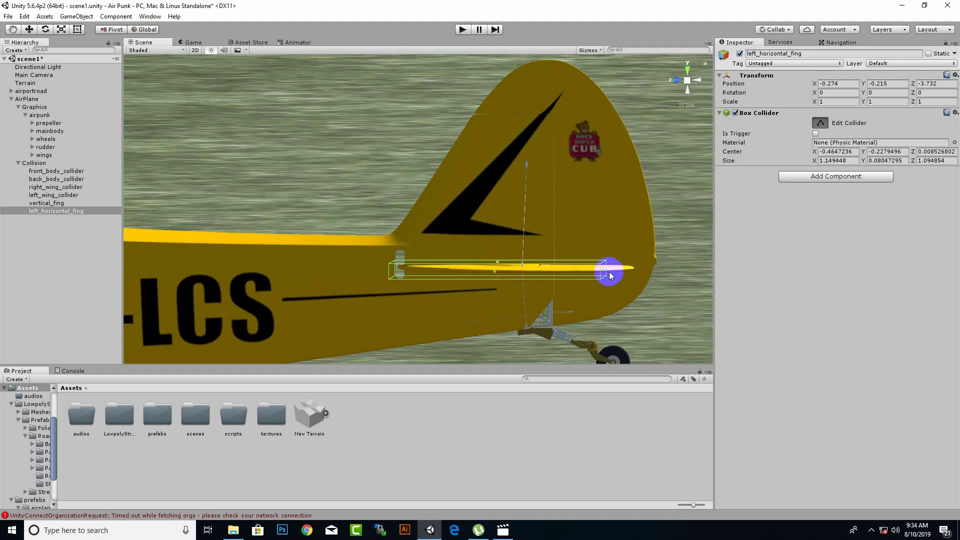
{"action": "left_click_drag", "start_coordinate": [602, 270], "coordinate": [633, 272]}
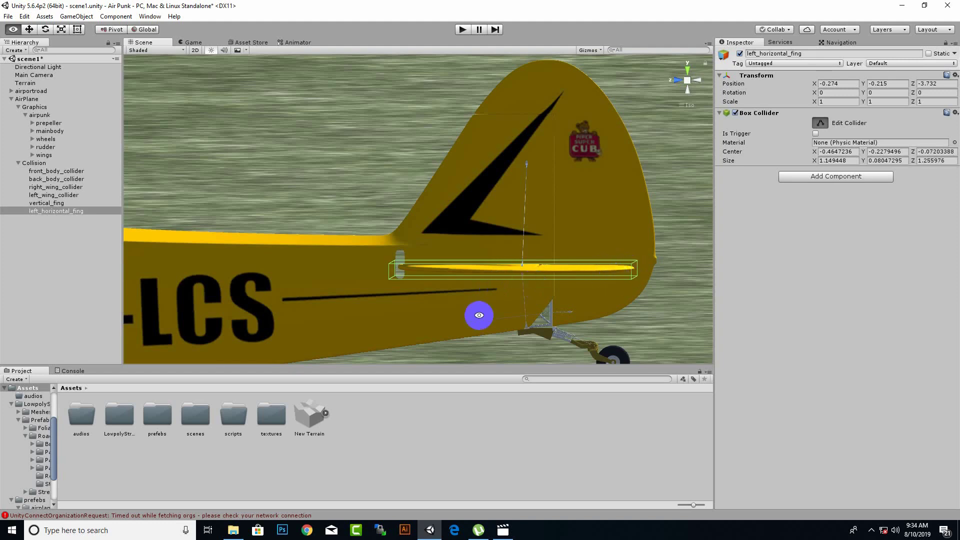
{"action": "mouse_move", "coordinate": [478, 316]}
{"action": "left_mouse_down", "text": "alt"}
{"action": "mouse_move", "coordinate": [446, 339]}
{"action": "mouse_move", "coordinate": [446, 379]}
{"action": "left_mouse_up", "text": "alt"}
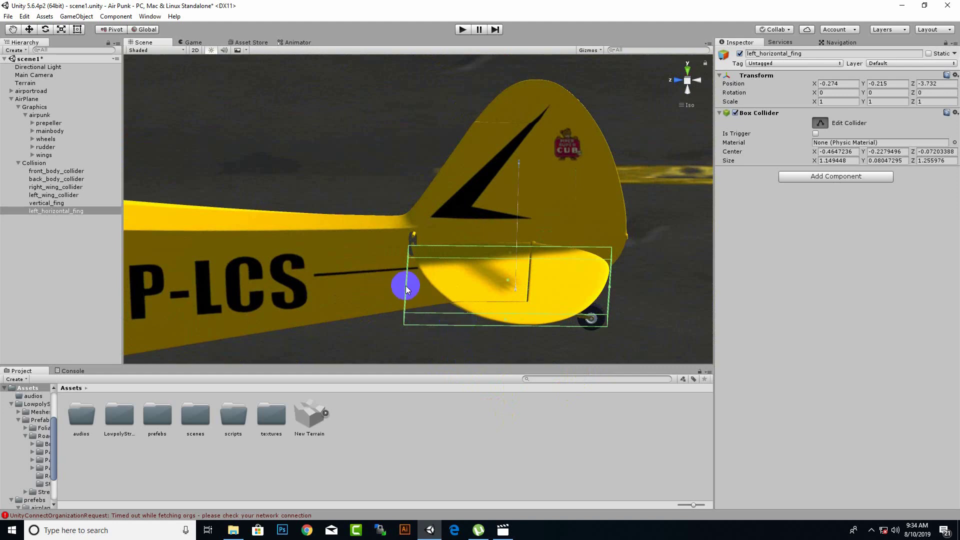
{"action": "mouse_move", "coordinate": [407, 287]}
{"action": "left_mouse_down"}
{"action": "mouse_move", "coordinate": [415, 289]}
{"action": "mouse_move", "coordinate": [182, 259]}
{"action": "mouse_move", "coordinate": [221, 301]}
{"action": "left_mouse_up"}
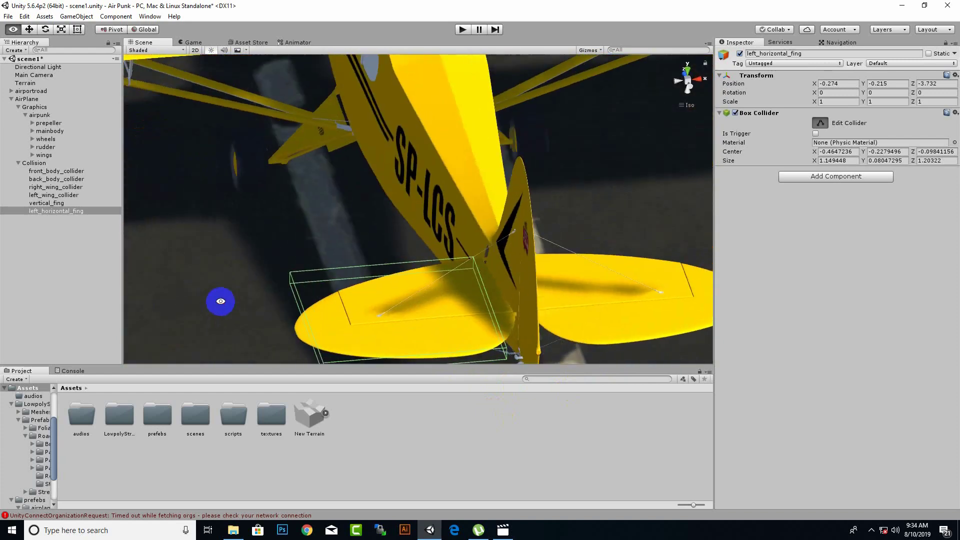
{"action": "left_click_drag", "start_coordinate": [304, 323], "coordinate": [292, 331]}
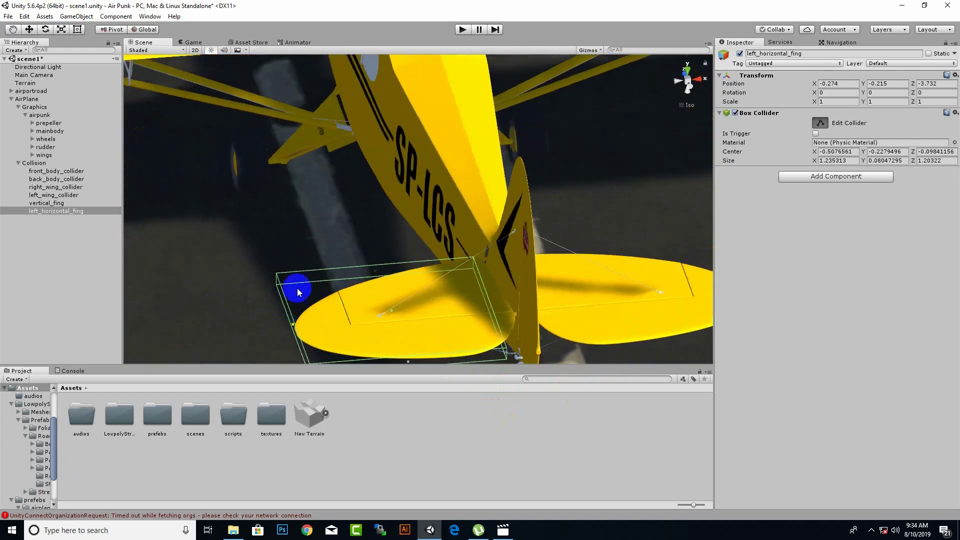
Duplicate left_horizontal_fing and name the copy right_horizontal_fing
{"action": "left_click", "coordinate": [56, 212]}
{"action": "key", "text": "ctrl+d"}
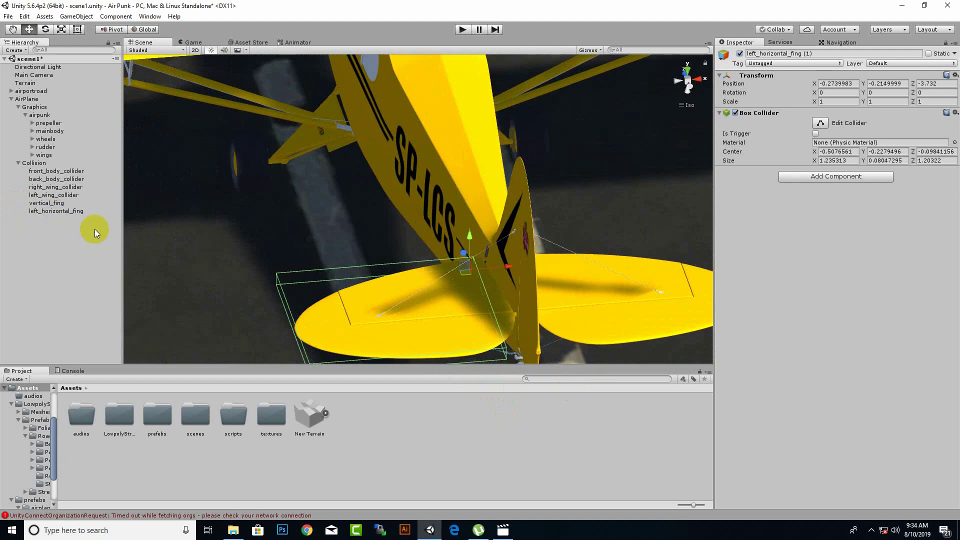
{"action": "right_click", "coordinate": [80, 220]}
{"action": "left_click", "coordinate": [100, 254]}
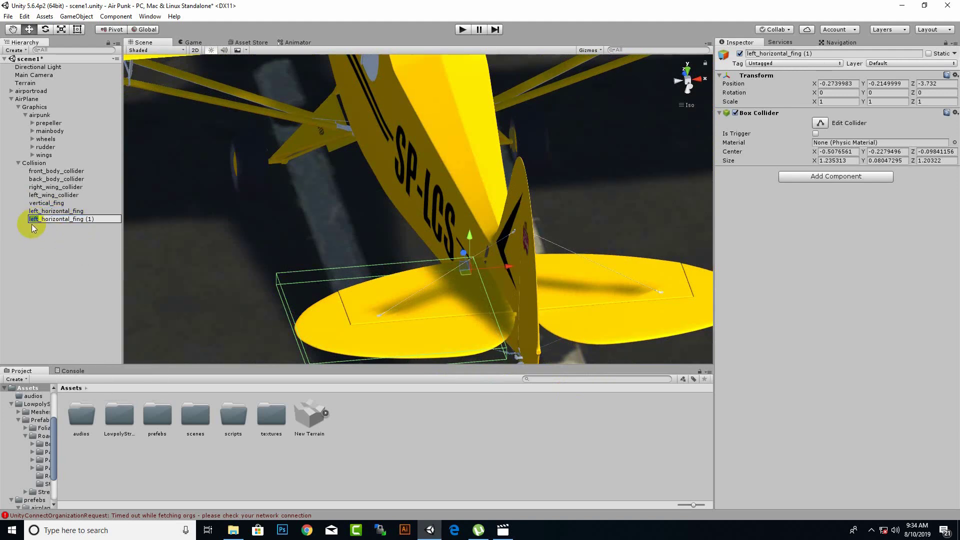
{"action": "type", "text": "right"}
{"action": "left_click_drag", "start_coordinate": [89, 220], "coordinate": [118, 221]}
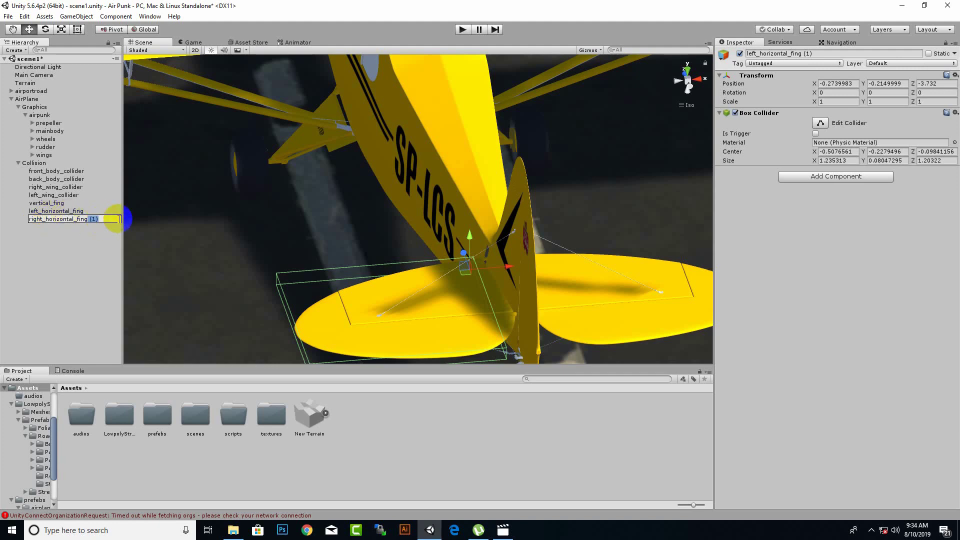
{"action": "key", "text": "Return"}
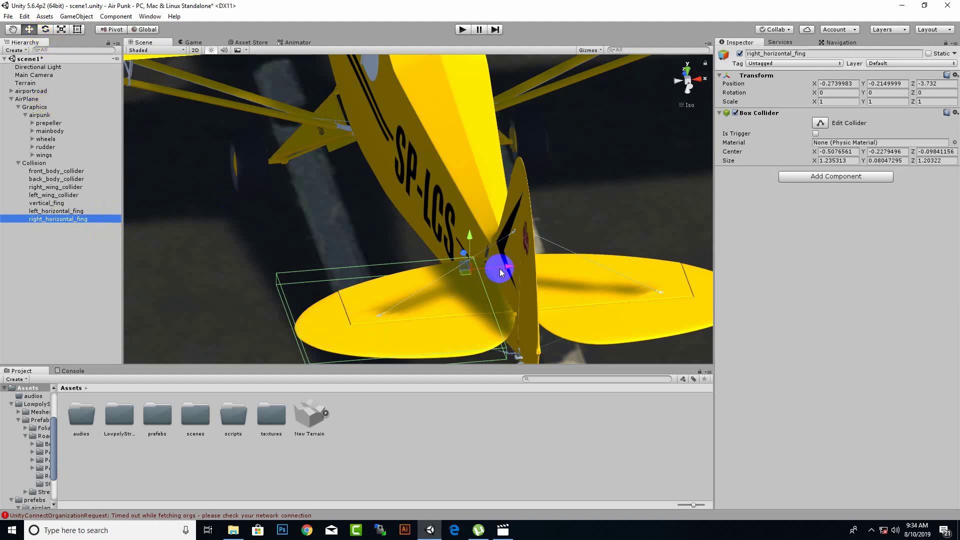
Move right_horizontal_fing across to the right stabilizer at Position X 1.324 and check the fit
{"action": "left_click_drag", "start_coordinate": [508, 266], "coordinate": [579, 302]}
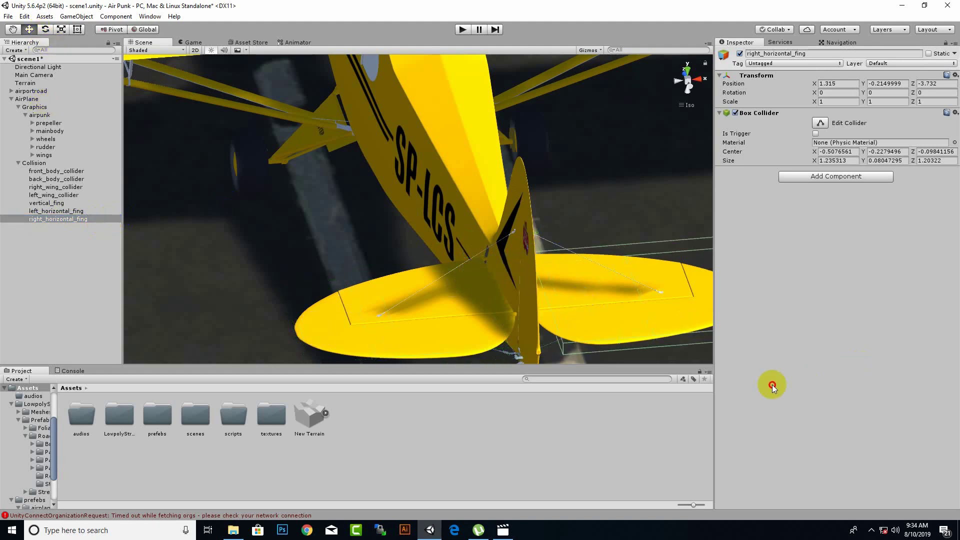
{"action": "mouse_move", "coordinate": [575, 276]}
{"action": "left_mouse_down", "text": "alt"}
{"action": "mouse_move", "coordinate": [636, 313]}
{"action": "mouse_move", "coordinate": [623, 308]}
{"action": "left_mouse_up", "text": "alt"}
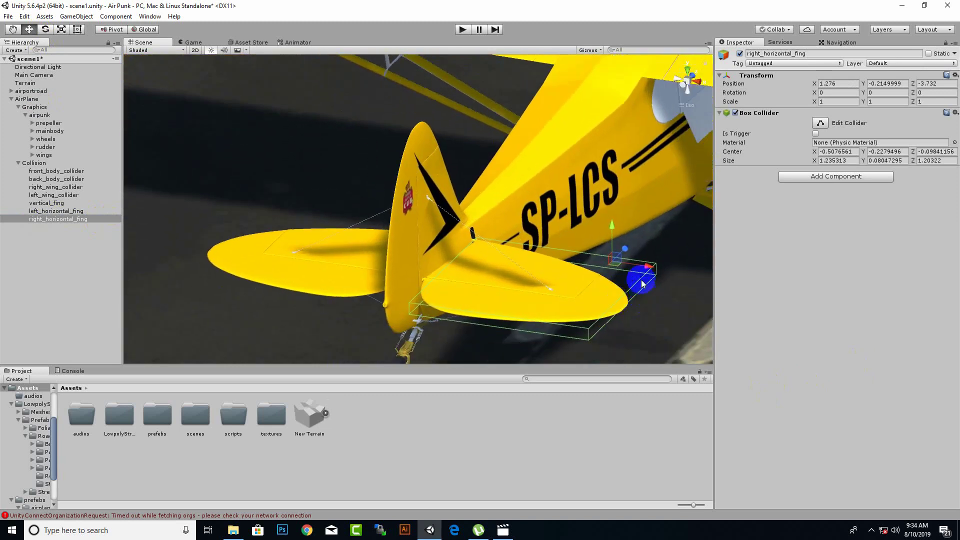
{"action": "mouse_move", "coordinate": [623, 308]}
{"action": "left_mouse_down", "text": "alt"}
{"action": "mouse_move", "coordinate": [628, 340]}
{"action": "mouse_move", "coordinate": [682, 328]}
{"action": "mouse_move", "coordinate": [697, 238]}
{"action": "mouse_move", "coordinate": [512, 374]}
{"action": "mouse_move", "coordinate": [347, 266]}
{"action": "mouse_move", "coordinate": [440, 208]}
{"action": "mouse_move", "coordinate": [622, 164]}
{"action": "mouse_move", "coordinate": [620, 235]}
{"action": "mouse_move", "coordinate": [572, 351]}
{"action": "mouse_move", "coordinate": [457, 386]}
{"action": "mouse_move", "coordinate": [474, 390]}
{"action": "mouse_move", "coordinate": [366, 325]}
{"action": "mouse_move", "coordinate": [468, 330]}
{"action": "mouse_move", "coordinate": [473, 252]}
{"action": "mouse_move", "coordinate": [505, 308]}
{"action": "mouse_move", "coordinate": [610, 268]}
{"action": "mouse_move", "coordinate": [615, 236]}
{"action": "mouse_move", "coordinate": [544, 288]}
{"action": "left_mouse_up", "text": "alt"}
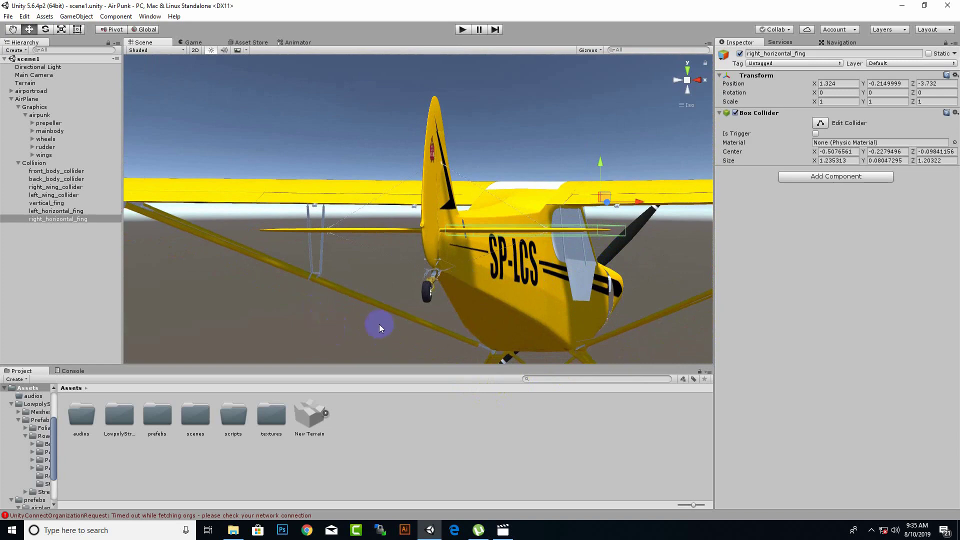
{"action": "mouse_move", "coordinate": [379, 324]}
{"action": "left_mouse_down", "text": "alt"}
{"action": "mouse_move", "coordinate": [383, 270]}
{"action": "mouse_move", "coordinate": [439, 266]}
{"action": "mouse_move", "coordinate": [313, 313]}
{"action": "mouse_move", "coordinate": [339, 255]}
{"action": "mouse_move", "coordinate": [375, 321]}
{"action": "mouse_move", "coordinate": [407, 315]}
{"action": "mouse_move", "coordinate": [270, 225]}
{"action": "left_mouse_up", "text": "alt"}
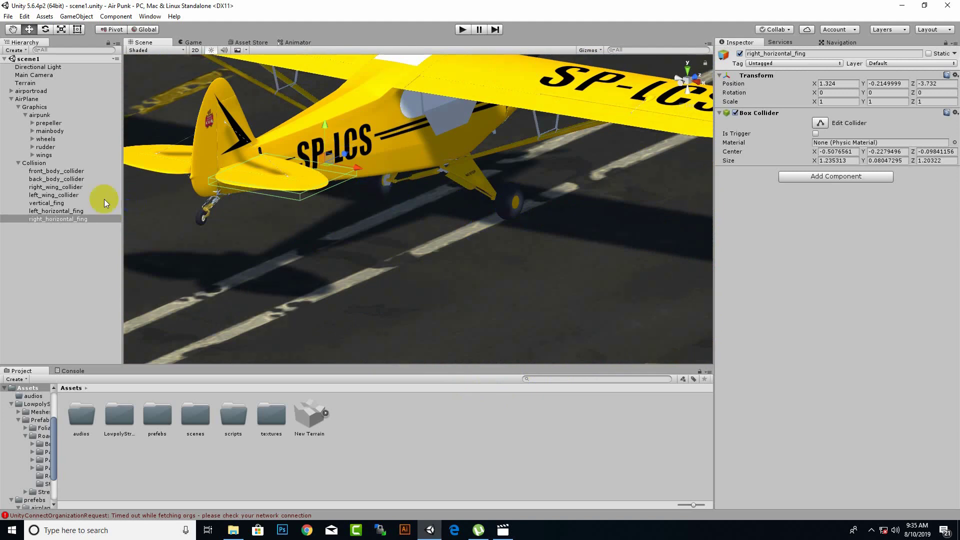
{"action": "left_click", "coordinate": [67, 241]}
Create an empty child under Collision and name it left_wheel_collider
{"action": "right_click", "coordinate": [43, 165]}
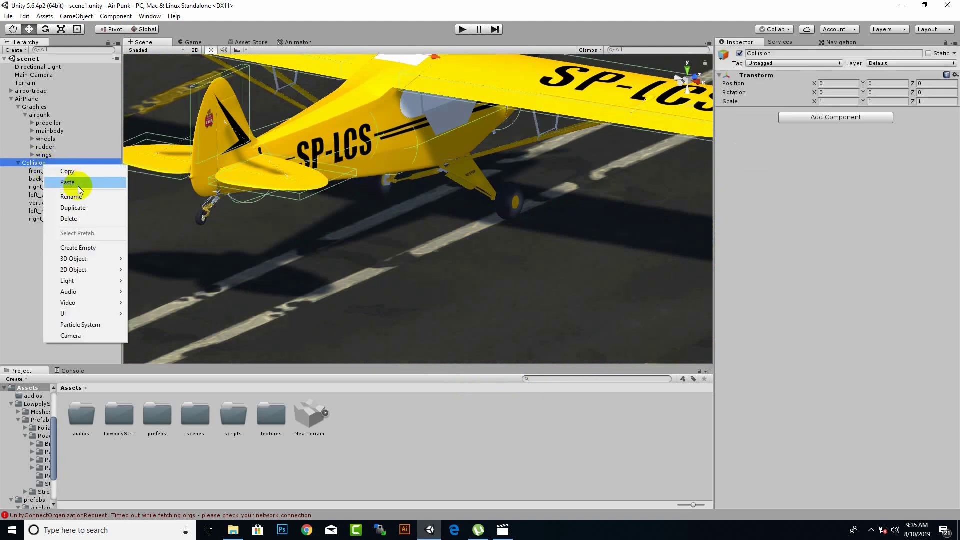
{"action": "left_click", "coordinate": [93, 247]}
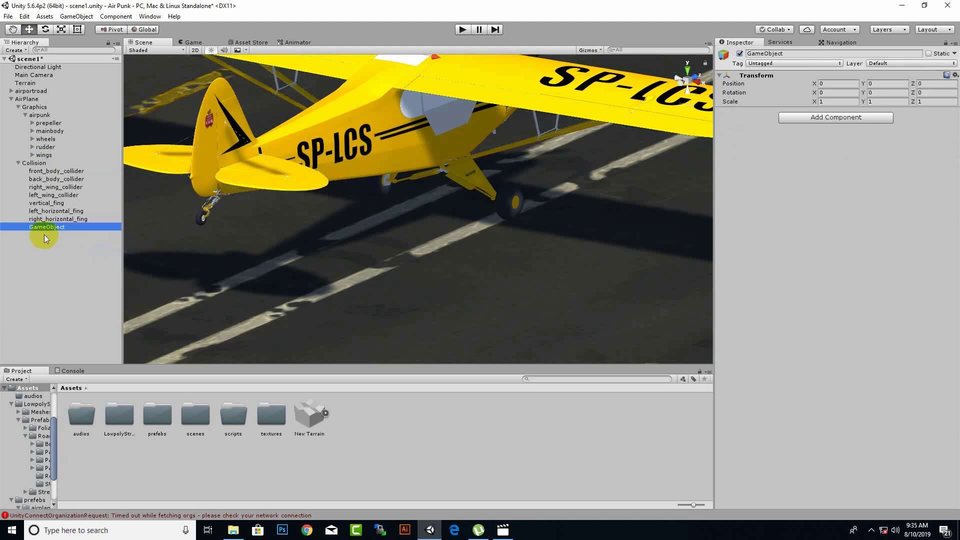
{"action": "right_click", "coordinate": [47, 232]}
{"action": "left_click", "coordinate": [102, 264]}
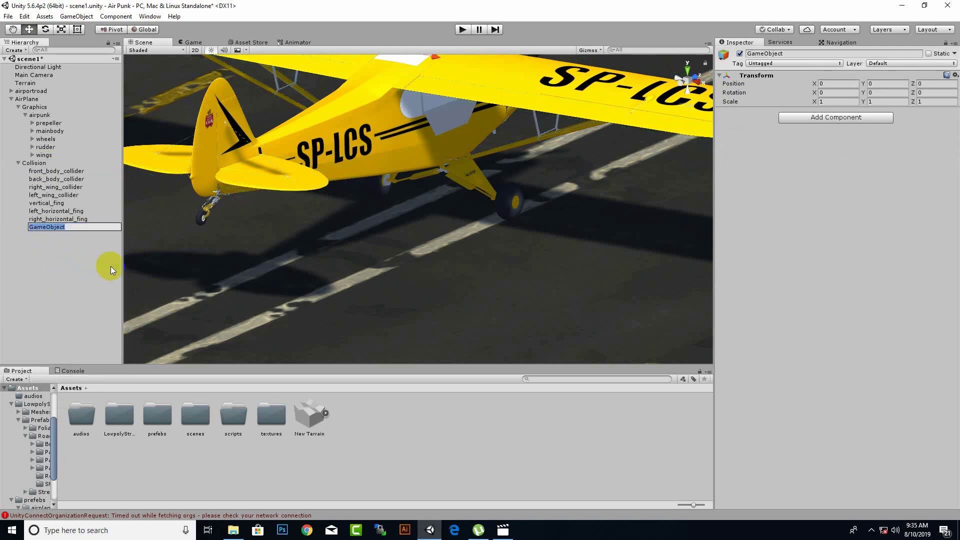
{"action": "type", "text": "left"}
{"action": "type", "text": "_wheel"}
{"action": "type", "text": "_coll"}
{"action": "type", "text": "ider"}
{"action": "key", "text": "Return"}
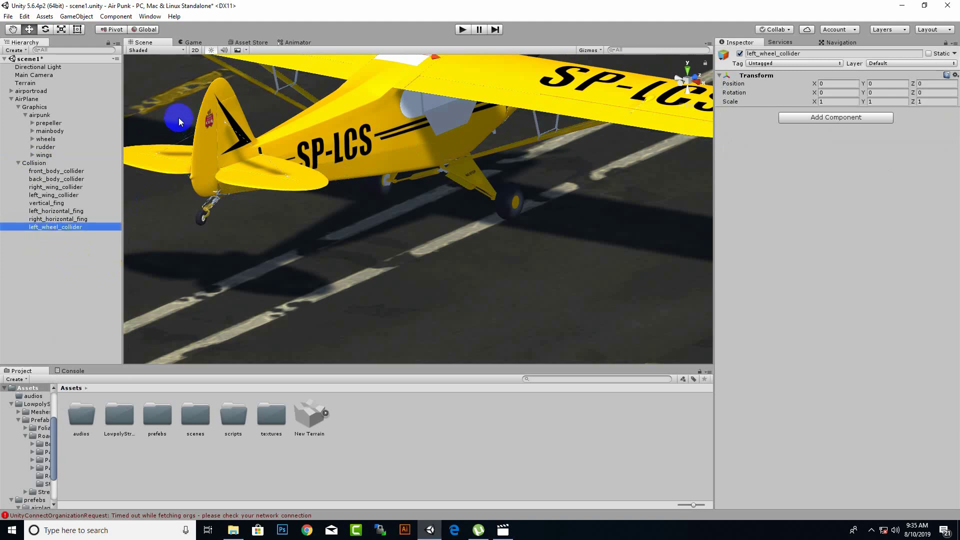
Add a Wheel Collider component to left_wheel_collider
{"action": "left_click", "coordinate": [784, 118]}
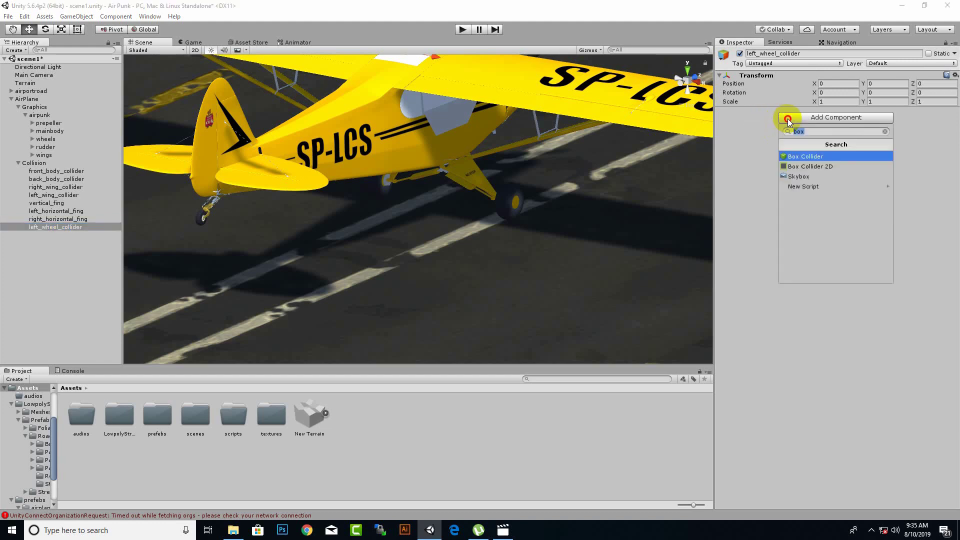
{"action": "type", "text": "whe"}
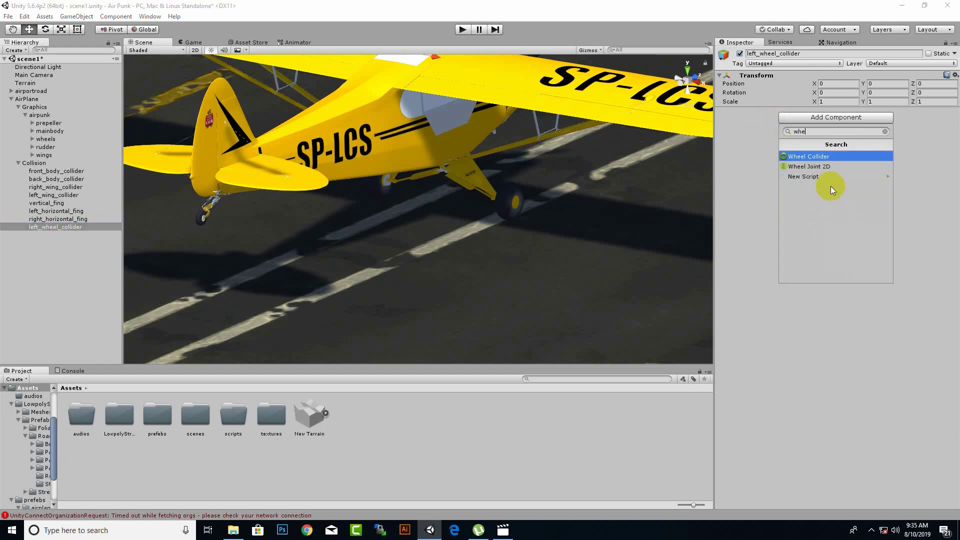
{"action": "type", "text": "e"}
{"action": "left_click", "coordinate": [863, 158]}
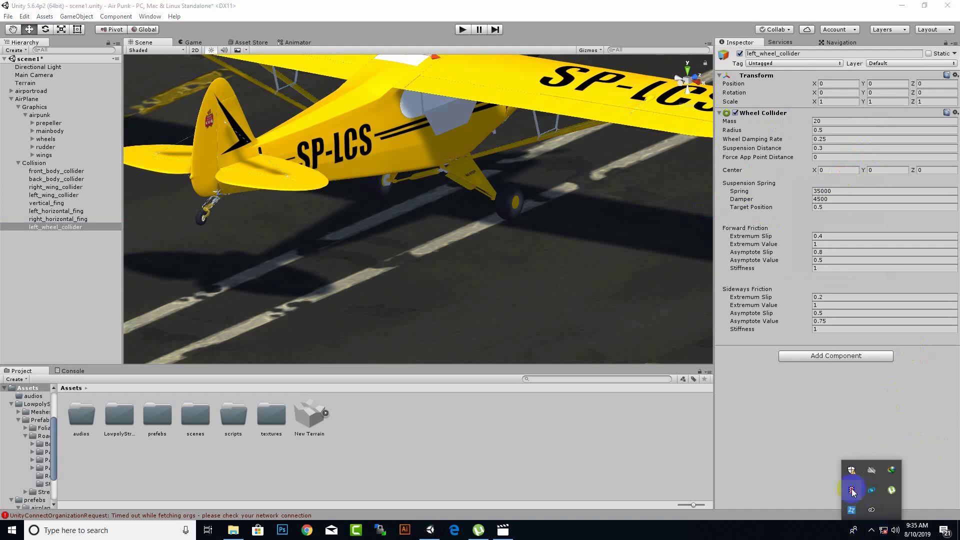
Reduce the Wheel Collider radius from 0.5 to 0.1
{"action": "scroll", "coordinate": [497, 208], "scroll_direction": "down", "scroll_amount": 3}
{"action": "mouse_move", "coordinate": [497, 208]}
{"action": "middle_mouse_down"}
{"action": "mouse_move", "coordinate": [485, 292]}
{"action": "mouse_move", "coordinate": [507, 310]}
{"action": "middle_mouse_up"}
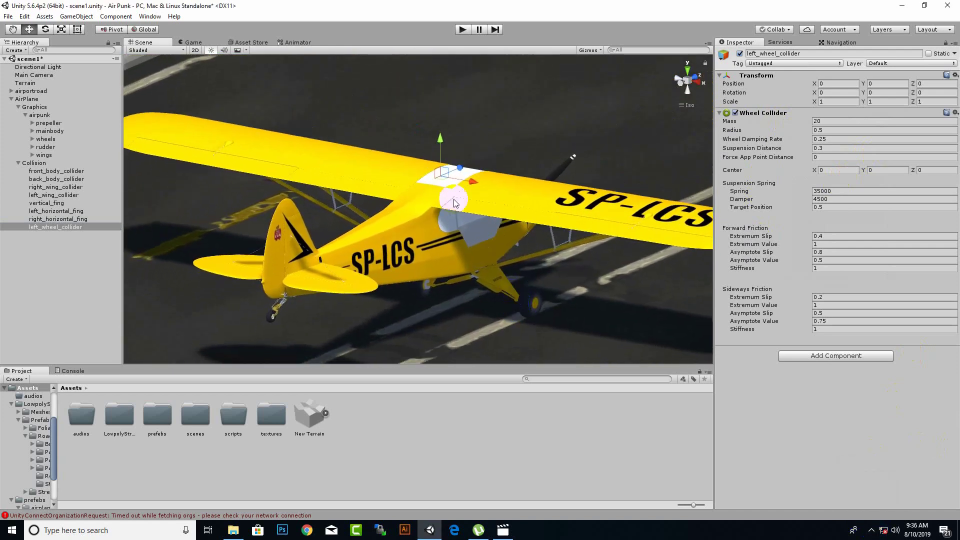
{"action": "scroll", "coordinate": [407, 182], "scroll_direction": "up", "scroll_amount": 5}
{"action": "scroll", "coordinate": [450, 163], "scroll_direction": "up", "scroll_amount": 3}
{"action": "scroll", "coordinate": [460, 156], "scroll_direction": "up", "scroll_amount": 2}
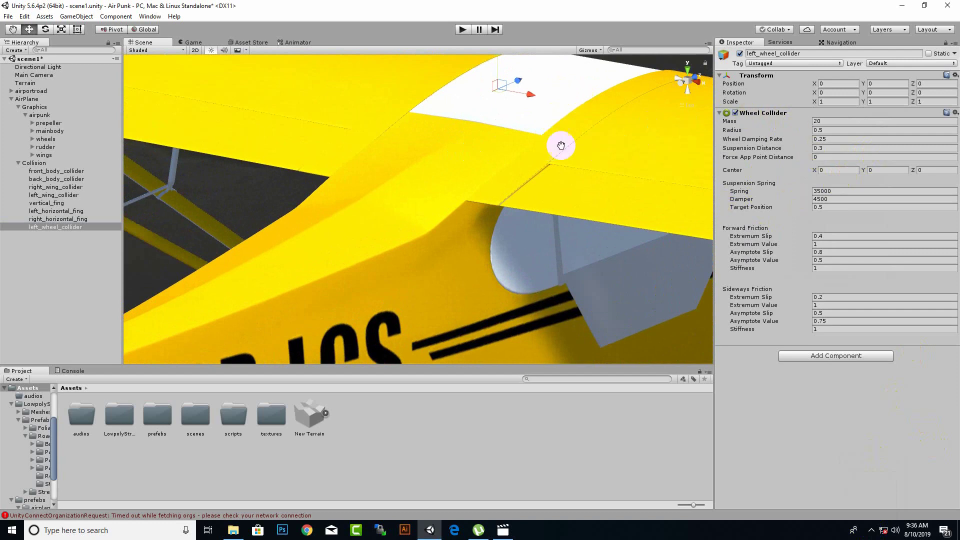
{"action": "middle_click_drag", "start_coordinate": [561, 143], "coordinate": [594, 236]}
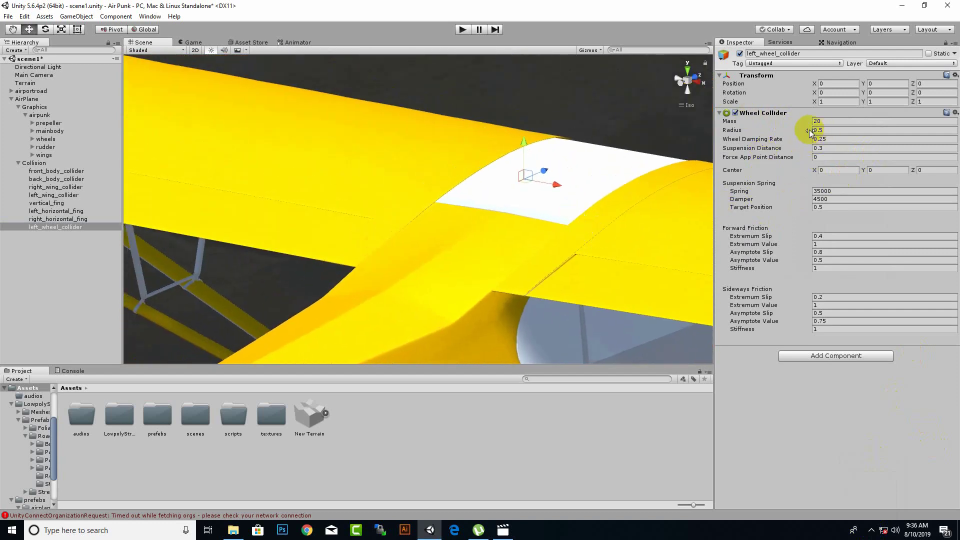
{"action": "left_click_drag", "start_coordinate": [814, 130], "coordinate": [803, 132]}
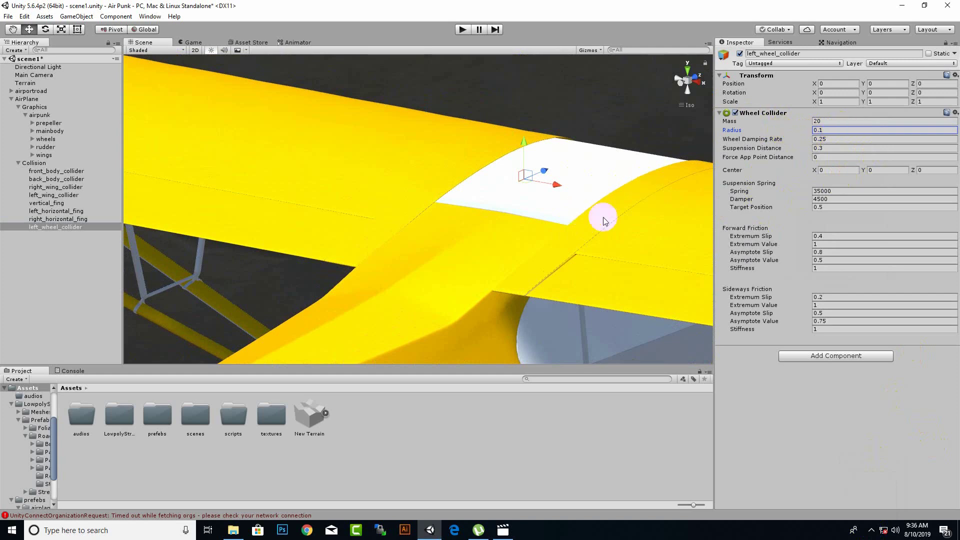
{"action": "scroll", "coordinate": [504, 232], "scroll_direction": "down", "scroll_amount": 3}
{"action": "left_click_drag", "start_coordinate": [505, 238], "coordinate": [335, 275], "text": "alt"}
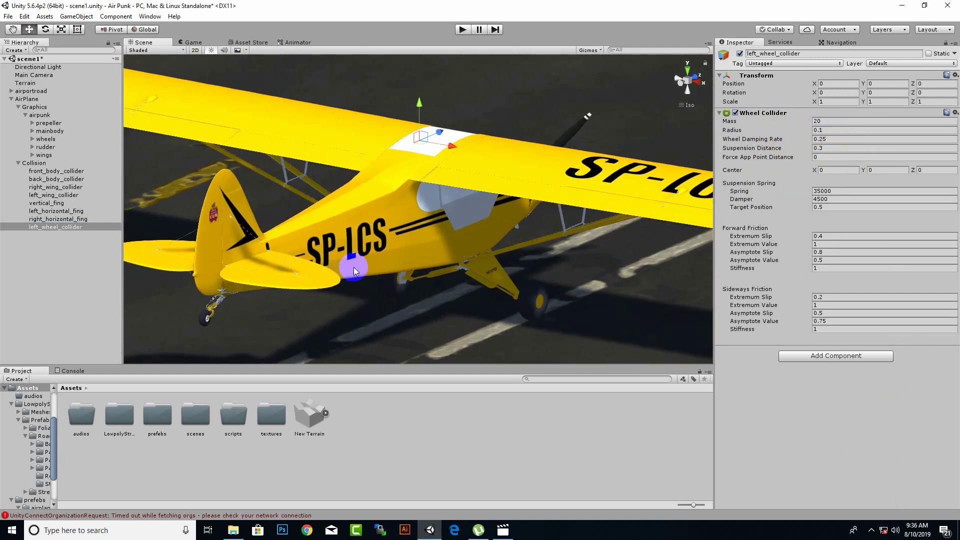
Add a Rigidbody (mass 1, angular drag 0.05, gravity on) to the AirPlane object
{"action": "left_click", "coordinate": [37, 99]}
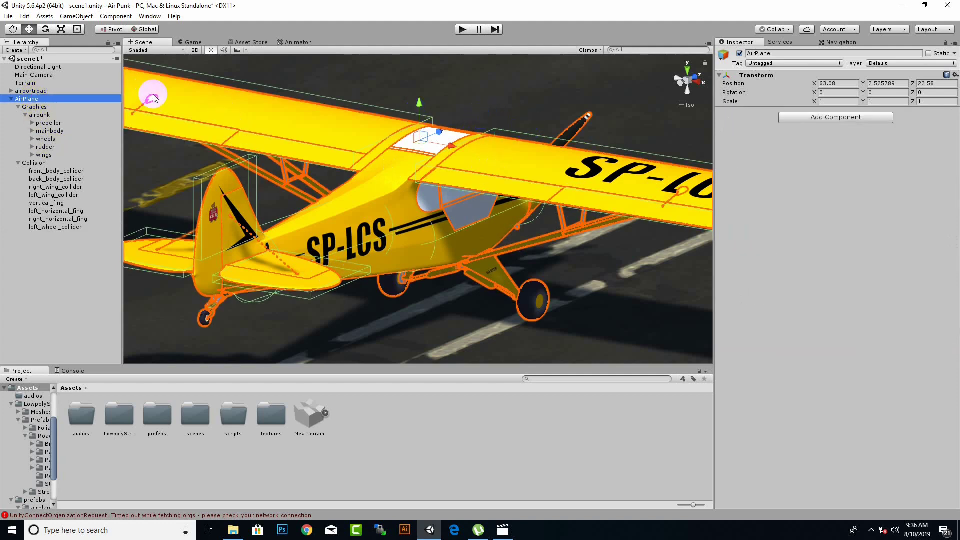
{"action": "left_click", "coordinate": [873, 117]}
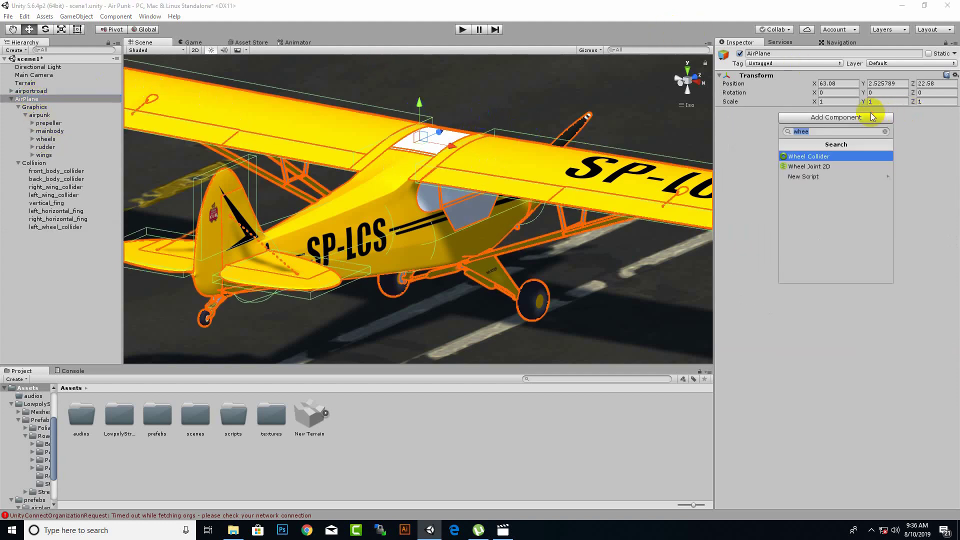
{"action": "type", "text": "r"}
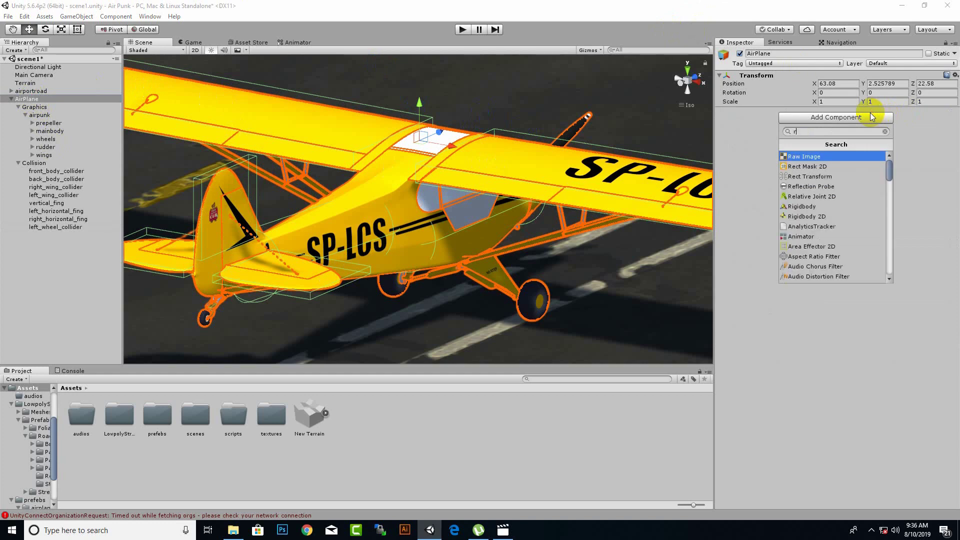
{"action": "type", "text": "ig"}
{"action": "left_click", "coordinate": [856, 156]}
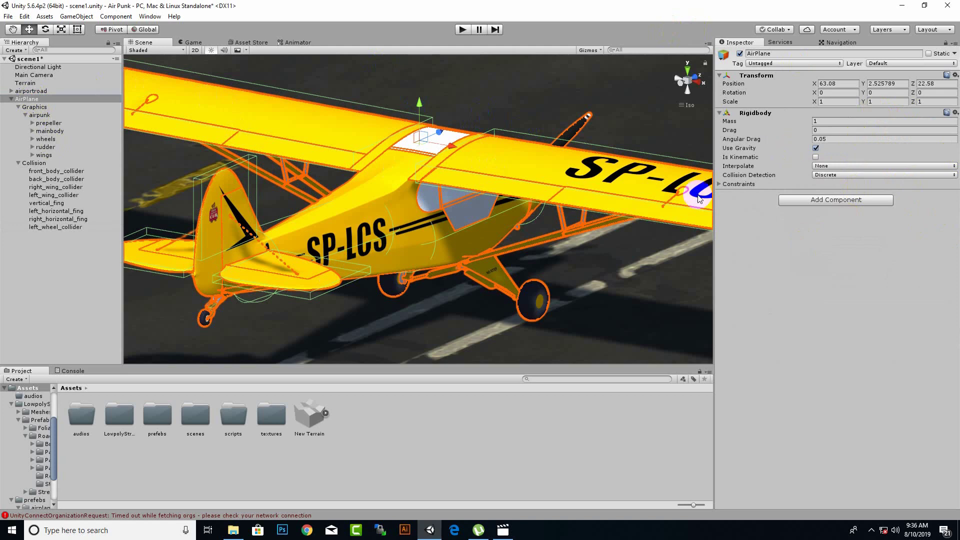
{"action": "left_click", "coordinate": [304, 172]}
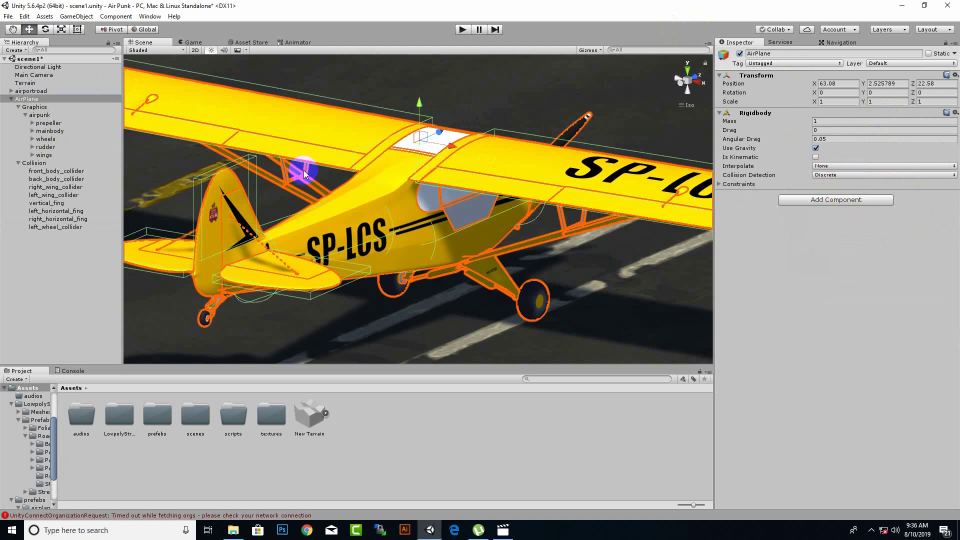
{"action": "left_click", "coordinate": [52, 229]}
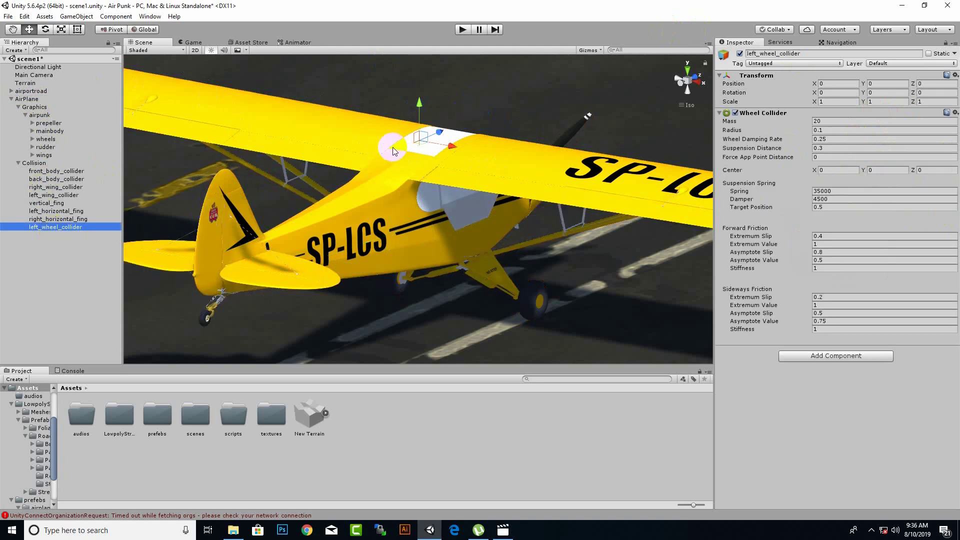
Enlarge the left wheel collider's radius to 10.36 by scrubbing the Radius field
{"action": "scroll", "coordinate": [393, 151], "scroll_direction": "up", "scroll_amount": 2}
{"action": "scroll", "coordinate": [393, 145], "scroll_direction": "up", "scroll_amount": 2}
{"action": "scroll", "coordinate": [380, 150], "scroll_direction": "up", "scroll_amount": 3}
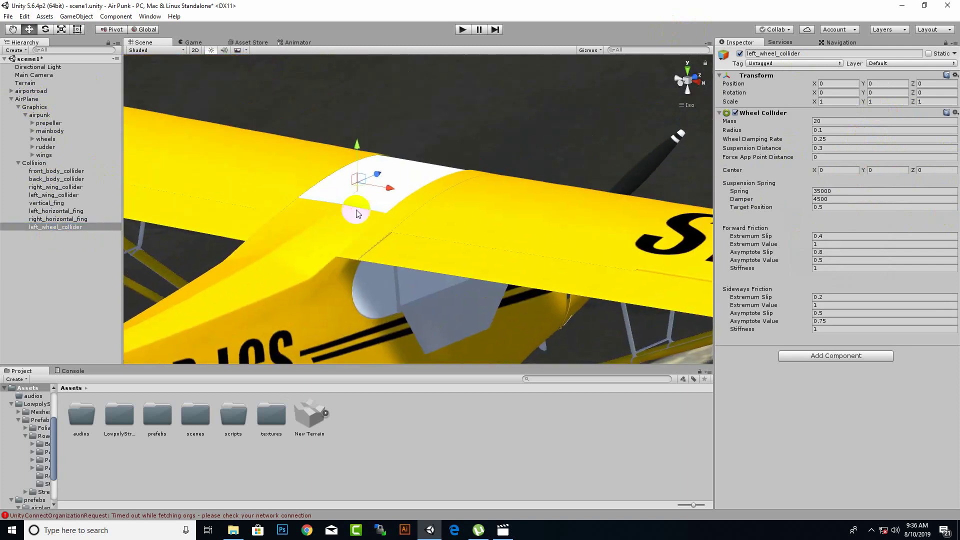
{"action": "scroll", "coordinate": [359, 196], "scroll_direction": "up", "scroll_amount": 1}
{"action": "scroll", "coordinate": [355, 199], "scroll_direction": "up", "scroll_amount": 2}
{"action": "scroll", "coordinate": [396, 187], "scroll_direction": "up", "scroll_amount": 1}
{"action": "scroll", "coordinate": [467, 187], "scroll_direction": "up", "scroll_amount": 2}
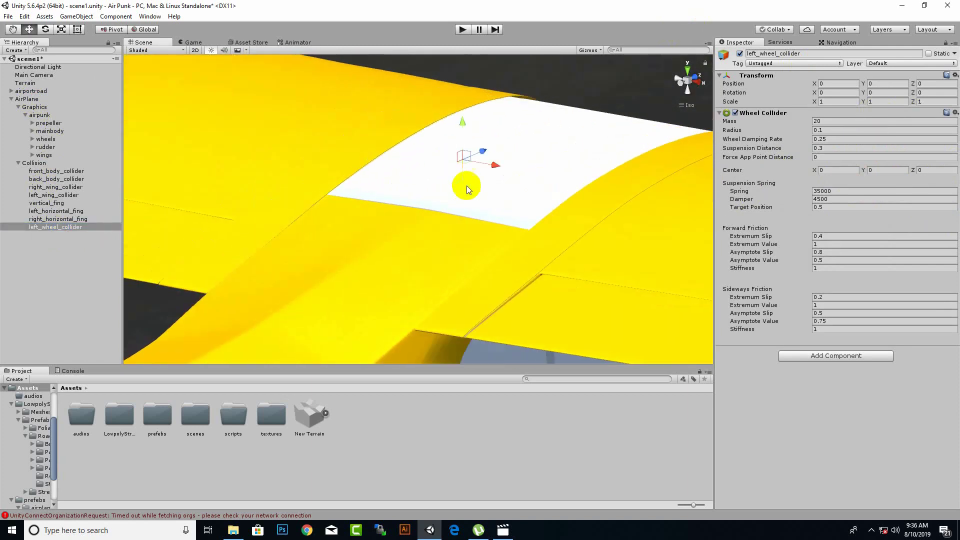
{"action": "scroll", "coordinate": [455, 180], "scroll_direction": "up", "scroll_amount": 2}
{"action": "scroll", "coordinate": [445, 175], "scroll_direction": "up", "scroll_amount": 1}
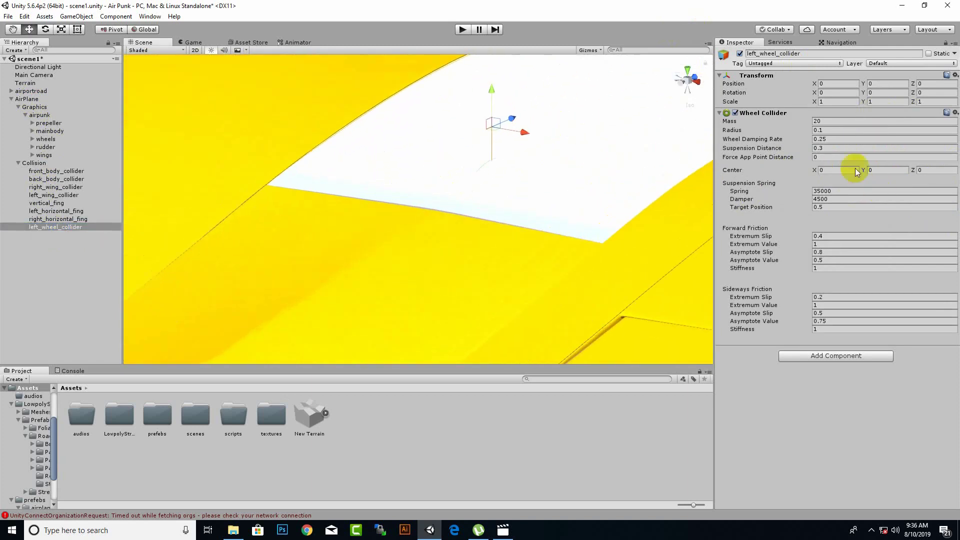
{"action": "left_click_drag", "start_coordinate": [806, 130], "coordinate": [29, 144]}
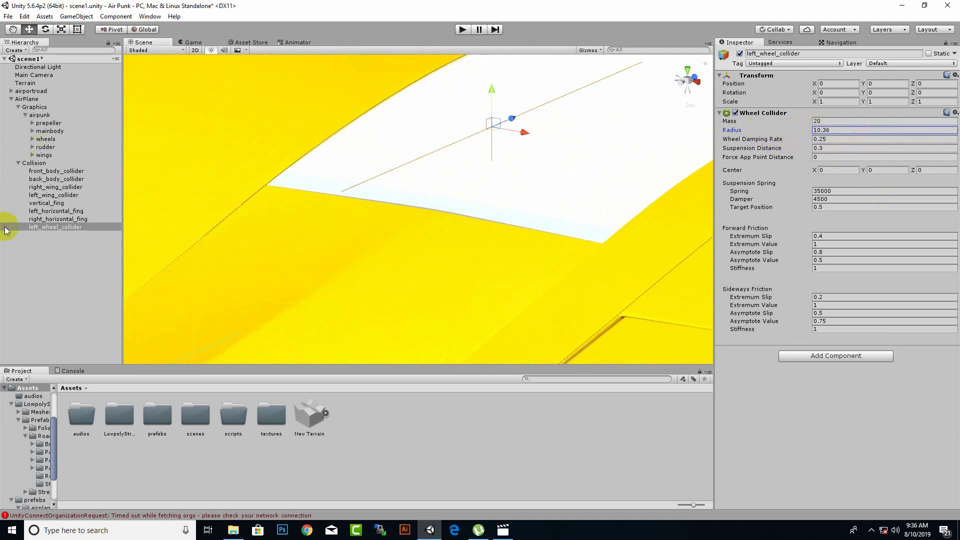
Raise the wheel collider to Y 0.938 and drag it onto leftwheel in the Hierarchy
{"action": "scroll", "coordinate": [388, 184], "scroll_direction": "down", "scroll_amount": 3}
{"action": "scroll", "coordinate": [388, 188], "scroll_direction": "down", "scroll_amount": 3}
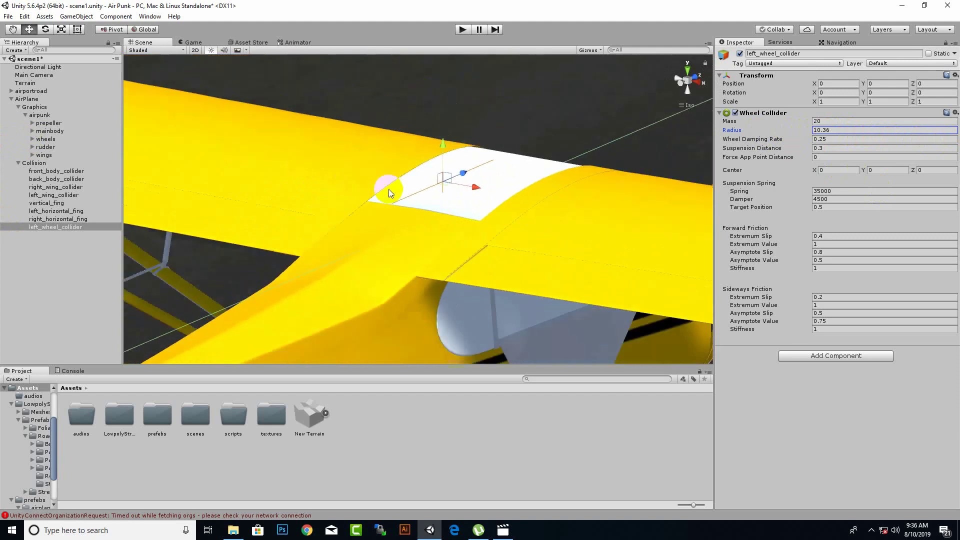
{"action": "scroll", "coordinate": [389, 189], "scroll_direction": "down", "scroll_amount": 3}
{"action": "scroll", "coordinate": [393, 189], "scroll_direction": "down", "scroll_amount": 2}
{"action": "left_click_drag", "start_coordinate": [429, 161], "coordinate": [439, 82]}
{"action": "right_click_drag", "start_coordinate": [440, 81], "coordinate": [438, 212]}
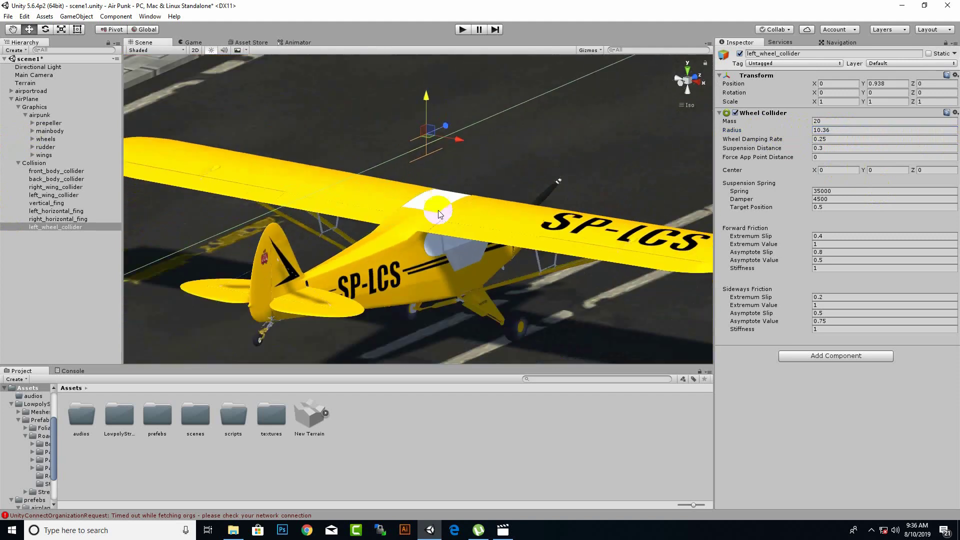
{"action": "scroll", "coordinate": [439, 214], "scroll_direction": "down", "scroll_amount": 3}
{"action": "scroll", "coordinate": [437, 210], "scroll_direction": "down", "scroll_amount": 3}
{"action": "scroll", "coordinate": [436, 206], "scroll_direction": "down", "scroll_amount": 1}
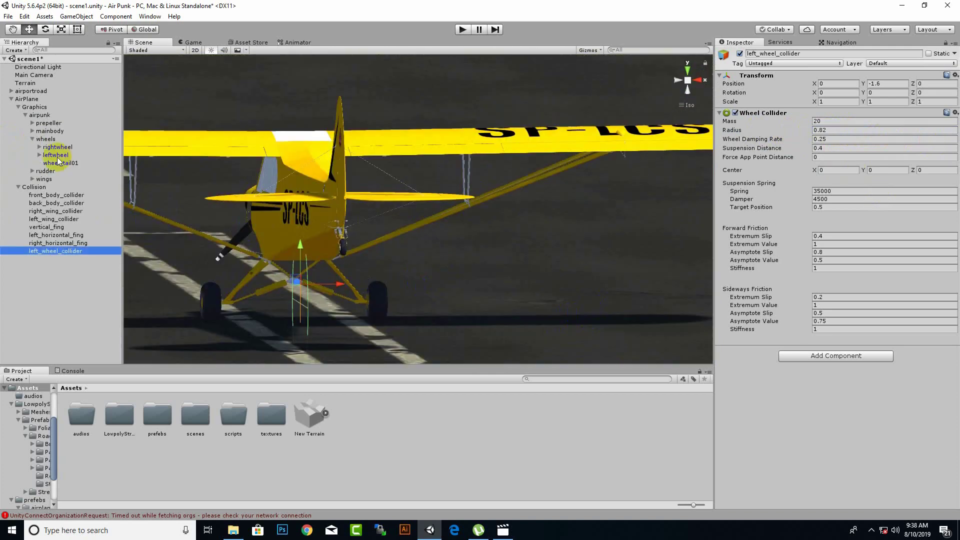
{"action": "mouse_move", "coordinate": [44, 251]}
{"action": "left_mouse_down"}
{"action": "mouse_move", "coordinate": [70, 199]}
{"action": "mouse_move", "coordinate": [59, 155]}
{"action": "left_mouse_up"}
Parent left_wheel_collider under leftwheel and reset its Transform to 0,0,0
{"action": "left_click", "coordinate": [69, 156]}
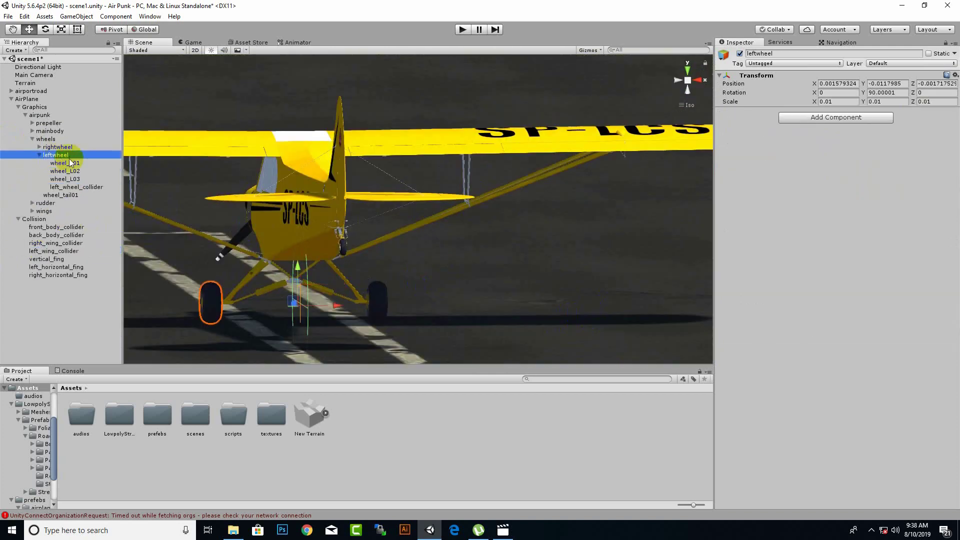
{"action": "left_click", "coordinate": [80, 188]}
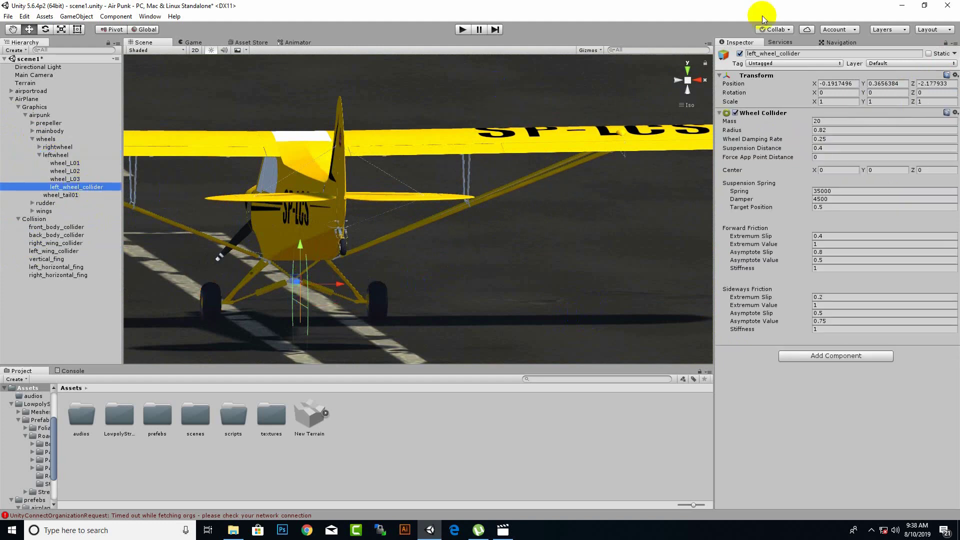
{"action": "left_click", "coordinate": [956, 75]}
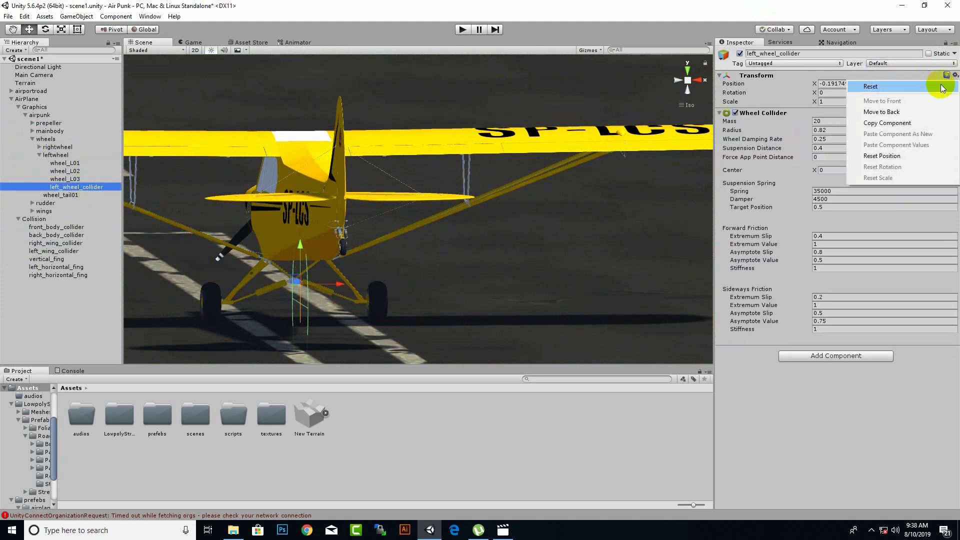
{"action": "left_click", "coordinate": [912, 88]}
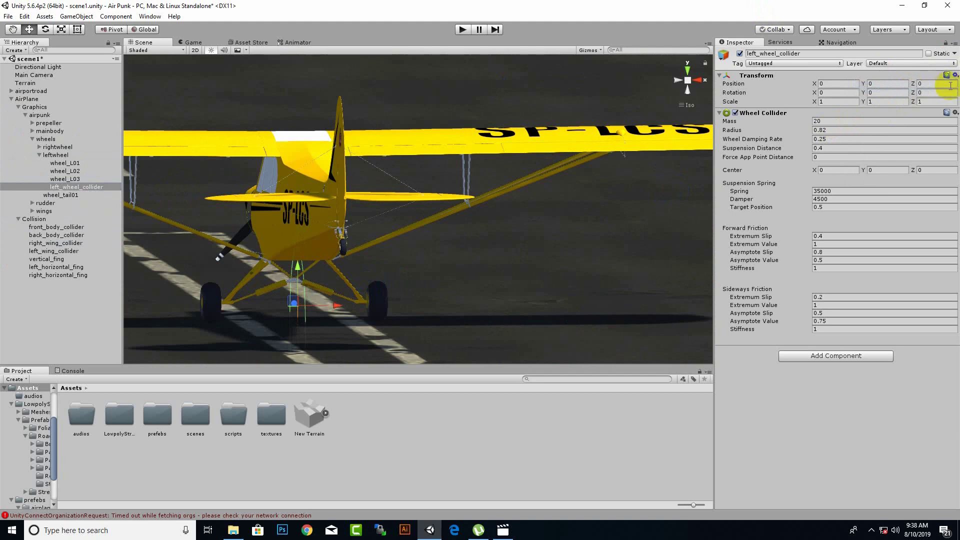
Select leftwheel and orbit the view to inspect the wheel from side and rear
{"action": "right_click_drag", "start_coordinate": [388, 165], "coordinate": [233, 245]}
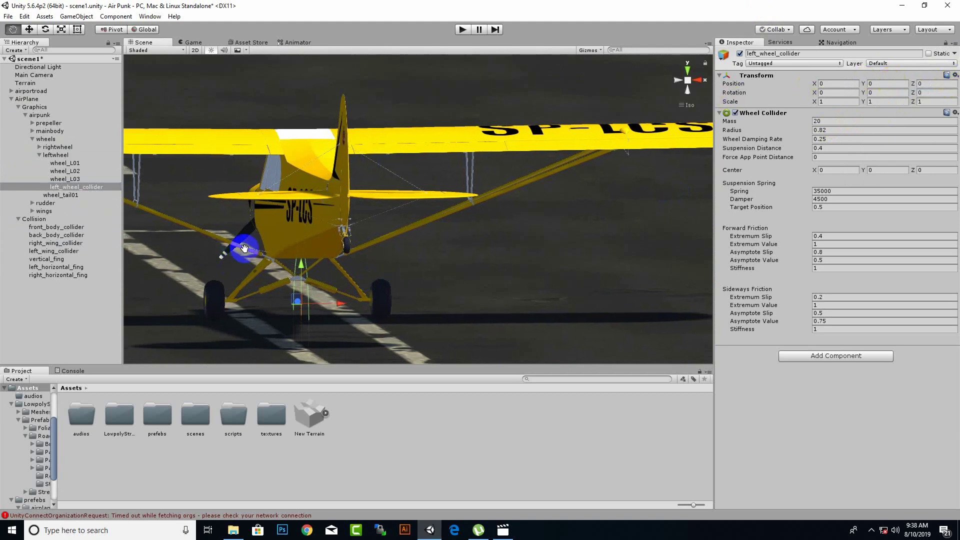
{"action": "left_click", "coordinate": [65, 159]}
{"action": "right_click_drag", "start_coordinate": [329, 254], "coordinate": [187, 234]}
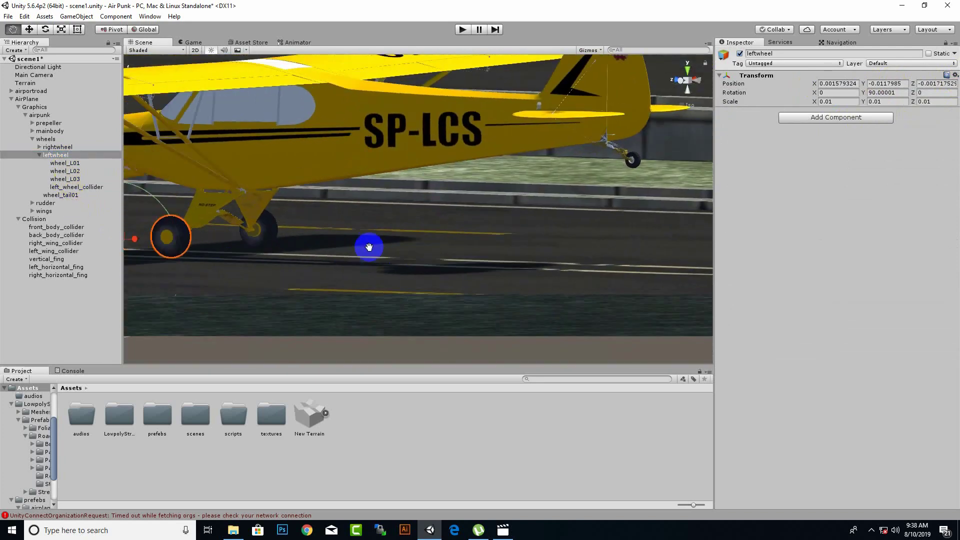
{"action": "left_click_drag", "start_coordinate": [181, 206], "coordinate": [265, 246]}
{"action": "mouse_move", "coordinate": [266, 246]}
{"action": "right_mouse_down"}
{"action": "mouse_move", "coordinate": [255, 300]}
{"action": "mouse_move", "coordinate": [289, 240]}
{"action": "right_mouse_up"}
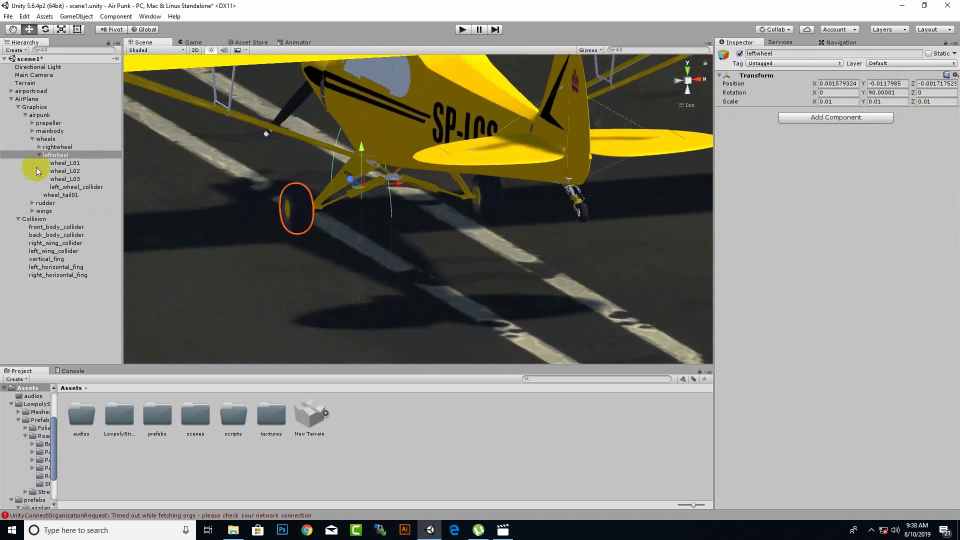
Find the wheel_L01 tyre part and parent left_wheel_collider under it
{"action": "left_click", "coordinate": [66, 179]}
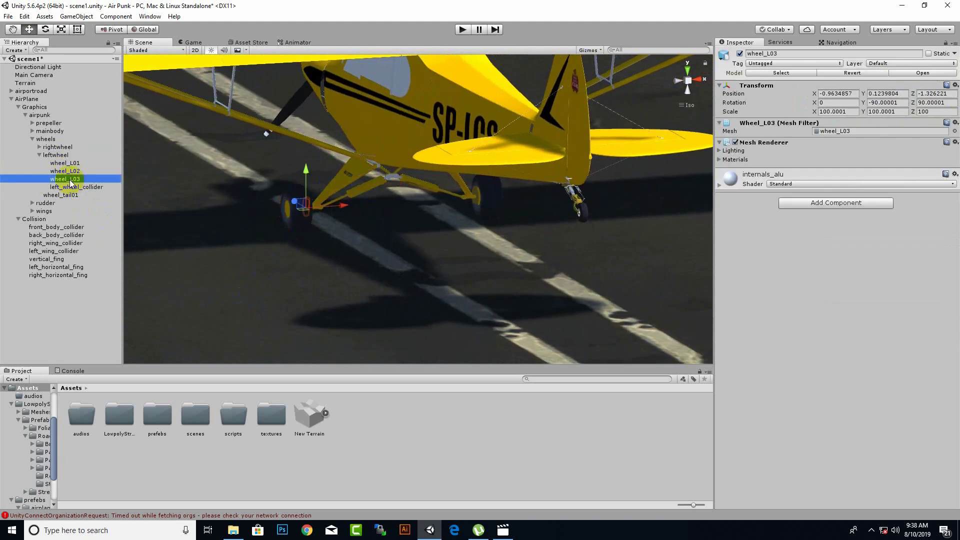
{"action": "left_click", "coordinate": [69, 172]}
{"action": "left_click", "coordinate": [69, 165]}
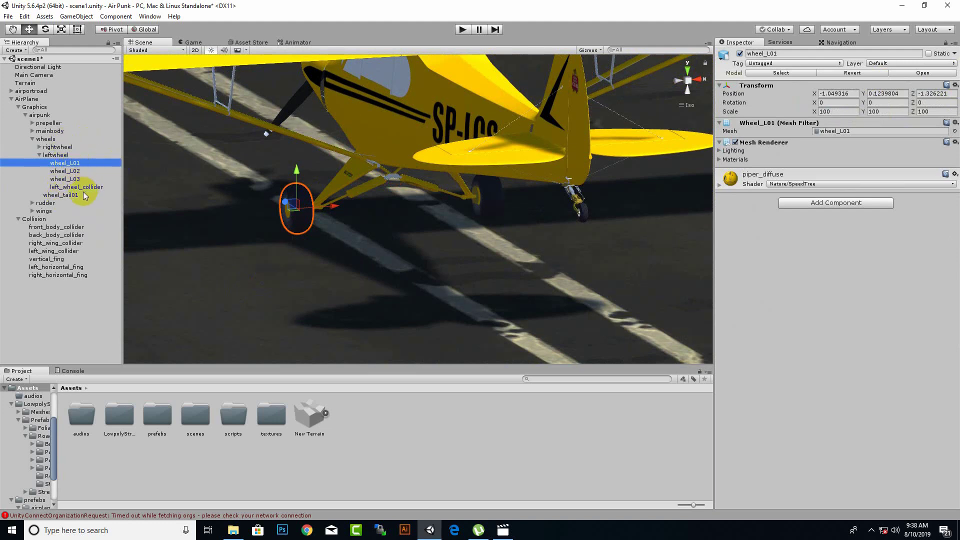
{"action": "left_click_drag", "start_coordinate": [80, 187], "coordinate": [66, 163]}
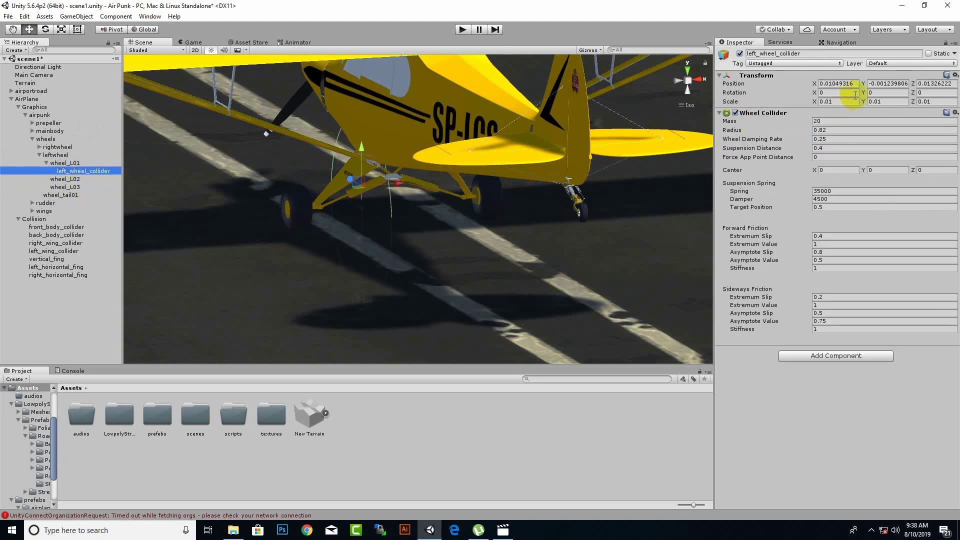
Zero the collider's X, Y and Z position, then move it back into the Collision group
{"action": "left_click", "coordinate": [836, 83]}
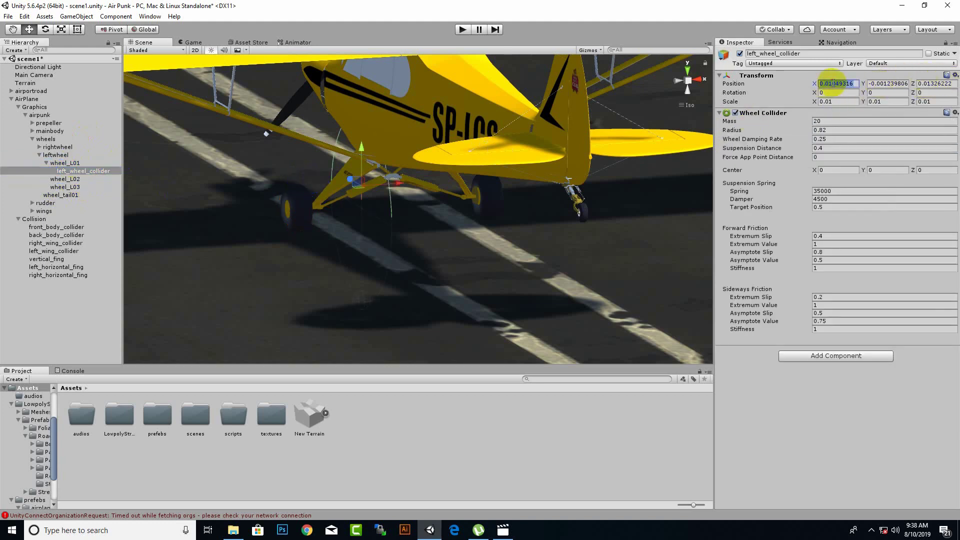
{"action": "type", "text": "0"}
{"action": "left_click", "coordinate": [888, 84]}
{"action": "type", "text": "0"}
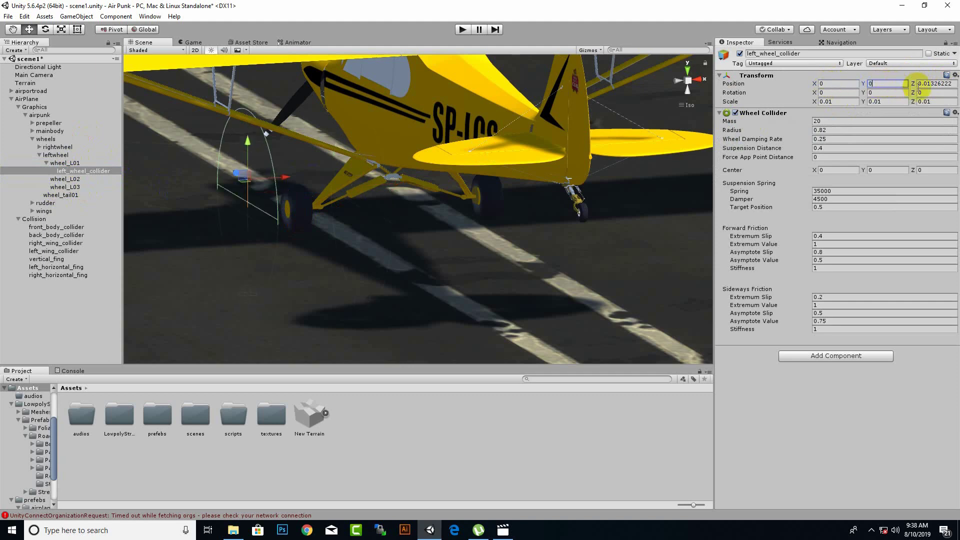
{"action": "left_click", "coordinate": [930, 83]}
{"action": "type", "text": "0"}
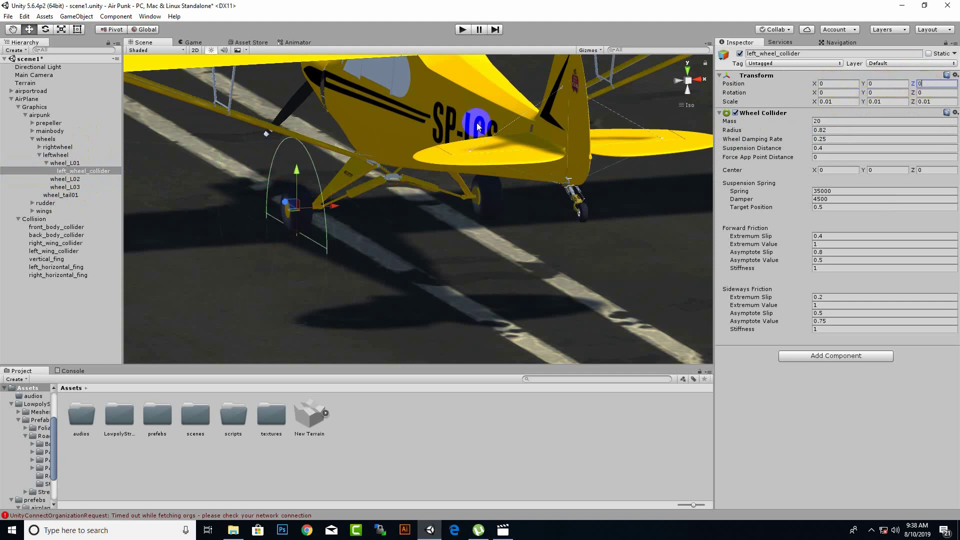
{"action": "mouse_move", "coordinate": [288, 184]}
{"action": "left_mouse_down", "text": "alt"}
{"action": "mouse_move", "coordinate": [482, 179]}
{"action": "mouse_move", "coordinate": [178, 180]}
{"action": "left_mouse_up", "text": "alt"}
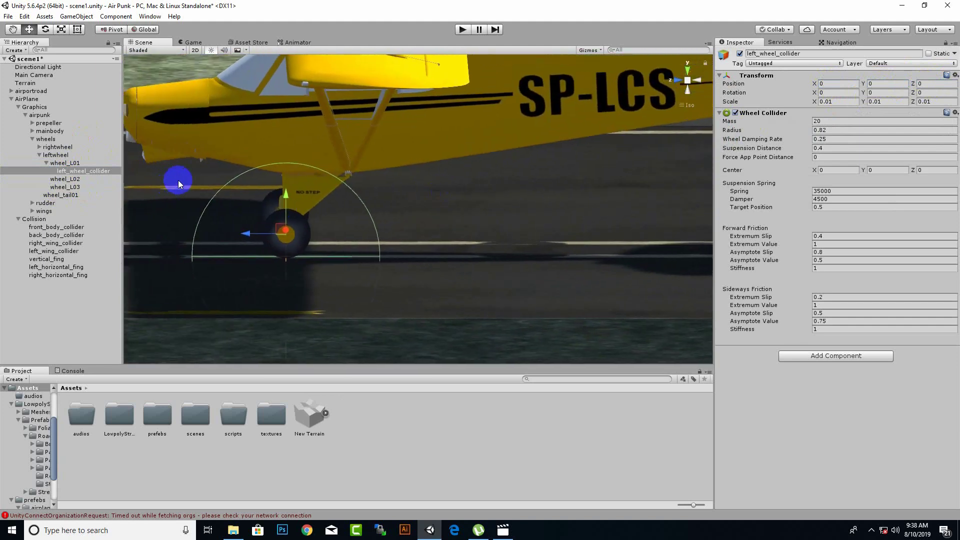
{"action": "left_click_drag", "start_coordinate": [74, 174], "coordinate": [36, 219]}
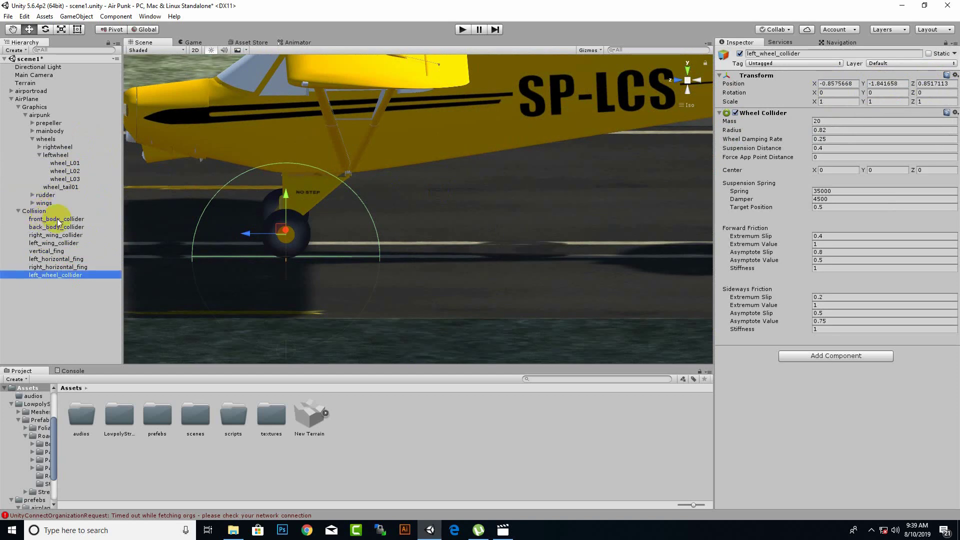
Add a Wheel Collider to the new GameObject and shrink its radius to 0.3
{"action": "left_click", "coordinate": [819, 158]}
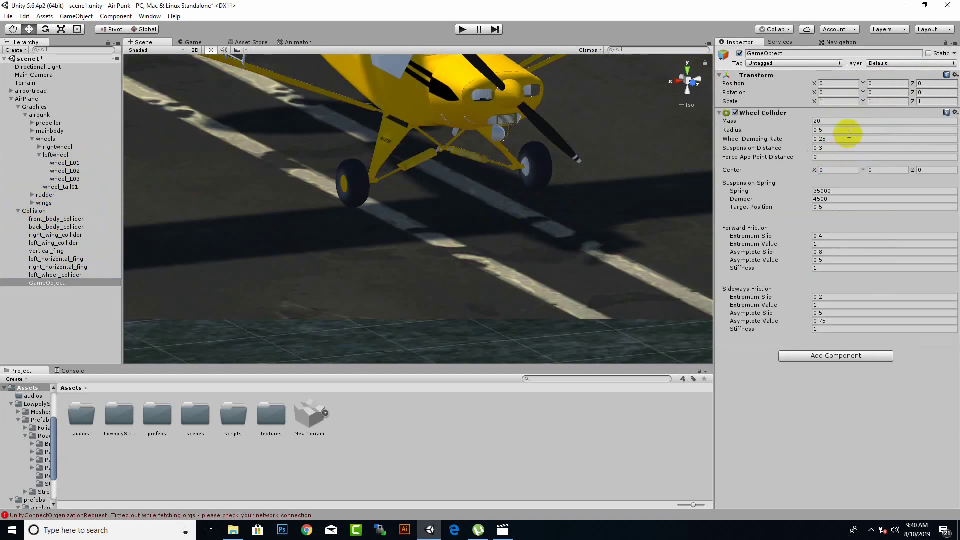
{"action": "scroll", "coordinate": [465, 197], "scroll_direction": "down", "scroll_amount": 10}
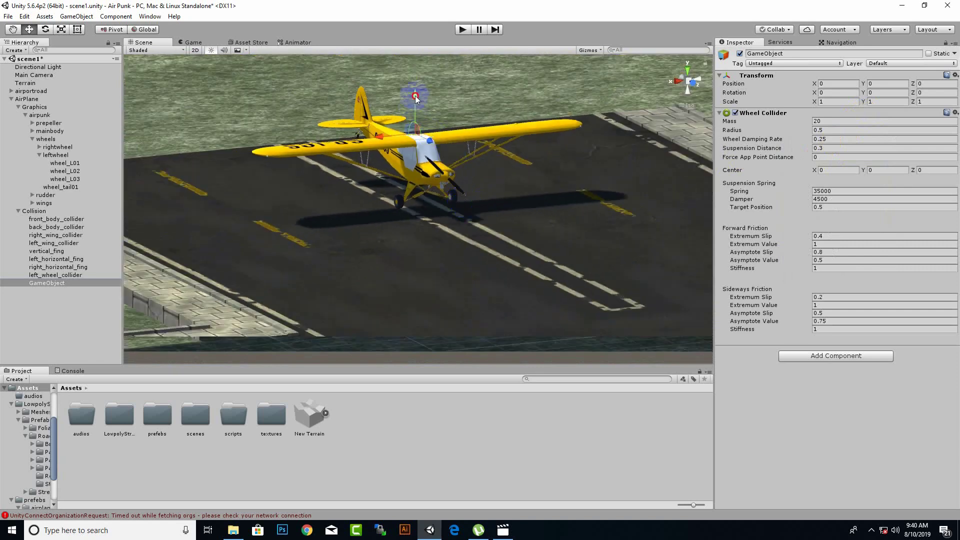
{"action": "mouse_move", "coordinate": [416, 99]}
{"action": "left_mouse_down"}
{"action": "mouse_move", "coordinate": [395, 174]}
{"action": "mouse_move", "coordinate": [413, 201]}
{"action": "mouse_move", "coordinate": [368, 201]}
{"action": "left_mouse_up"}
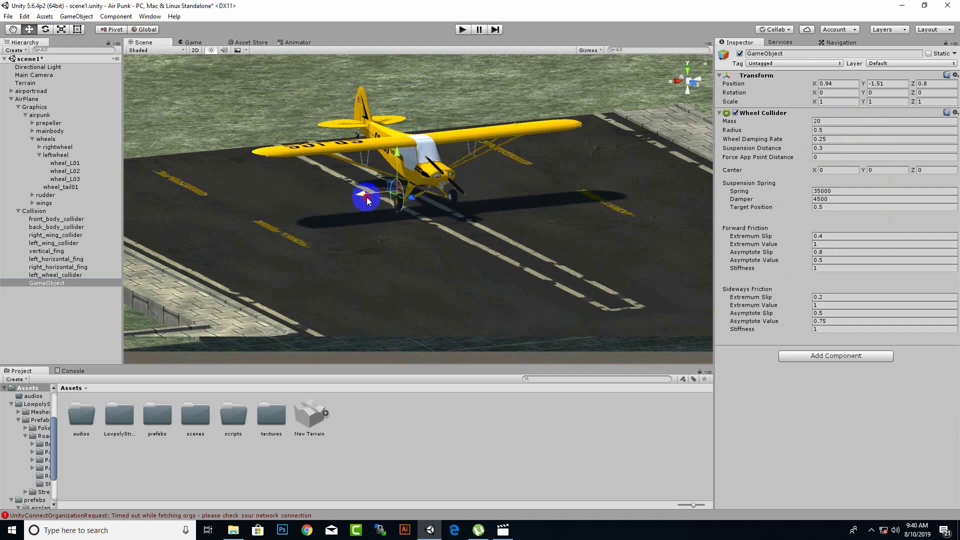
{"action": "left_click", "coordinate": [66, 31]}
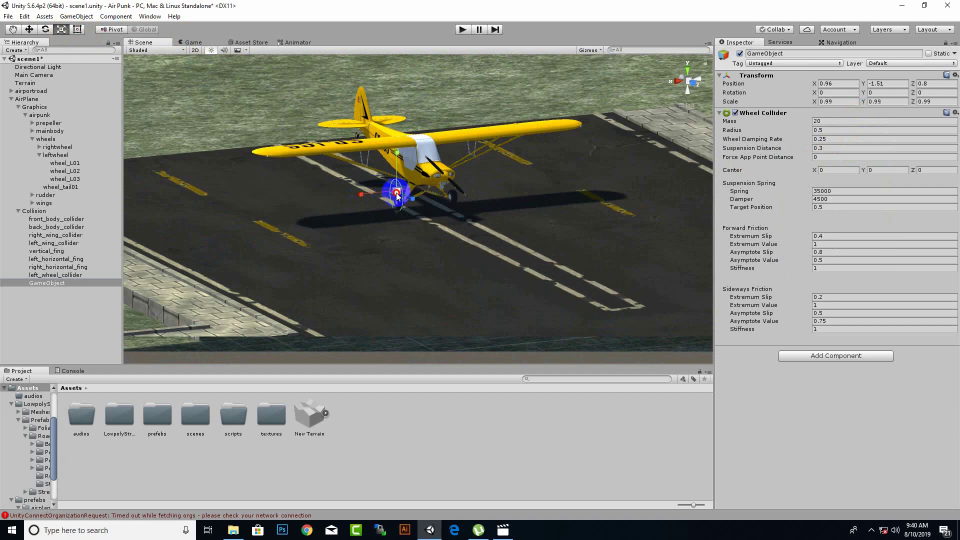
{"action": "mouse_move", "coordinate": [398, 196]}
{"action": "left_mouse_down"}
{"action": "mouse_move", "coordinate": [393, 211]}
{"action": "mouse_move", "coordinate": [386, 199]}
{"action": "left_mouse_up"}
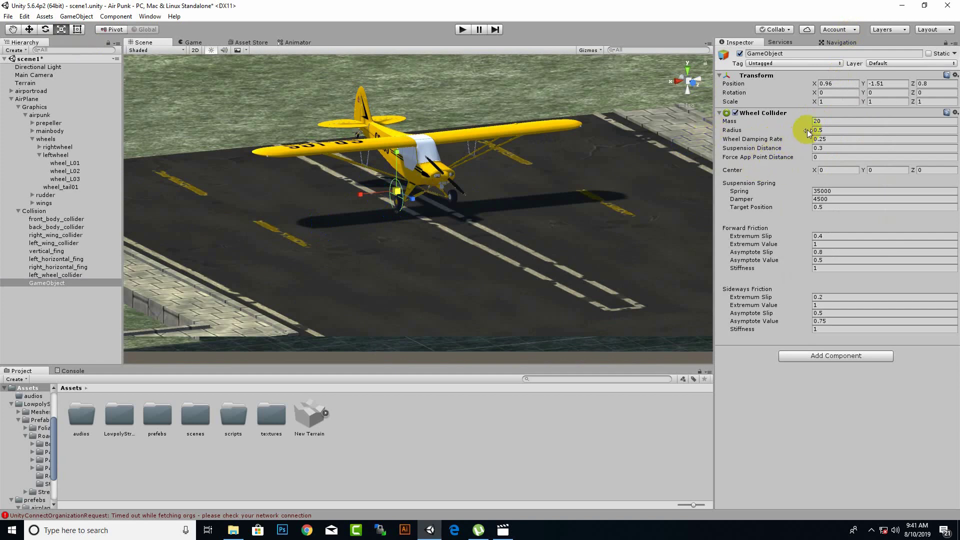
{"action": "left_click_drag", "start_coordinate": [808, 132], "coordinate": [801, 135]}
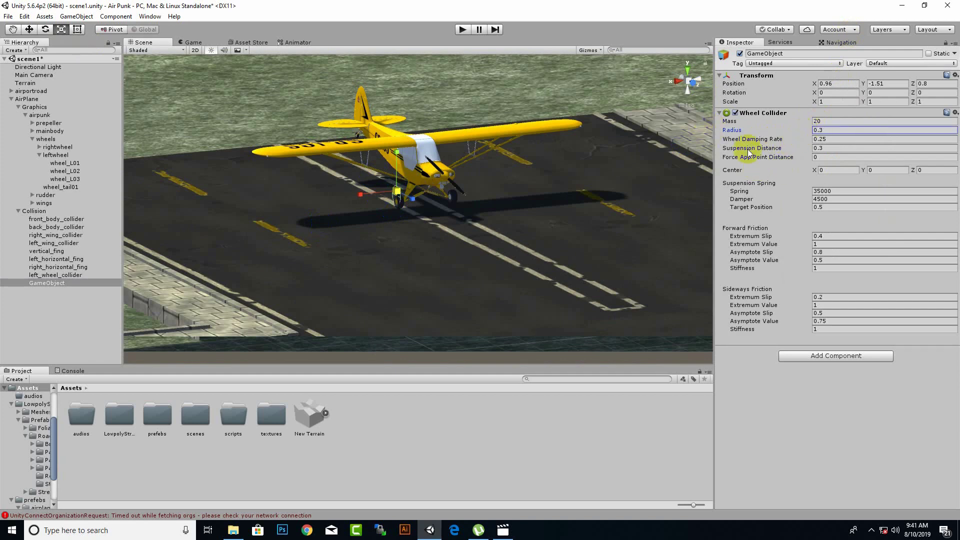
Raise the wheel collider up to the landing wheel at Y -1.142
{"action": "scroll", "coordinate": [396, 232], "scroll_direction": "up", "scroll_amount": 5}
{"action": "scroll", "coordinate": [397, 232], "scroll_direction": "up", "scroll_amount": 3}
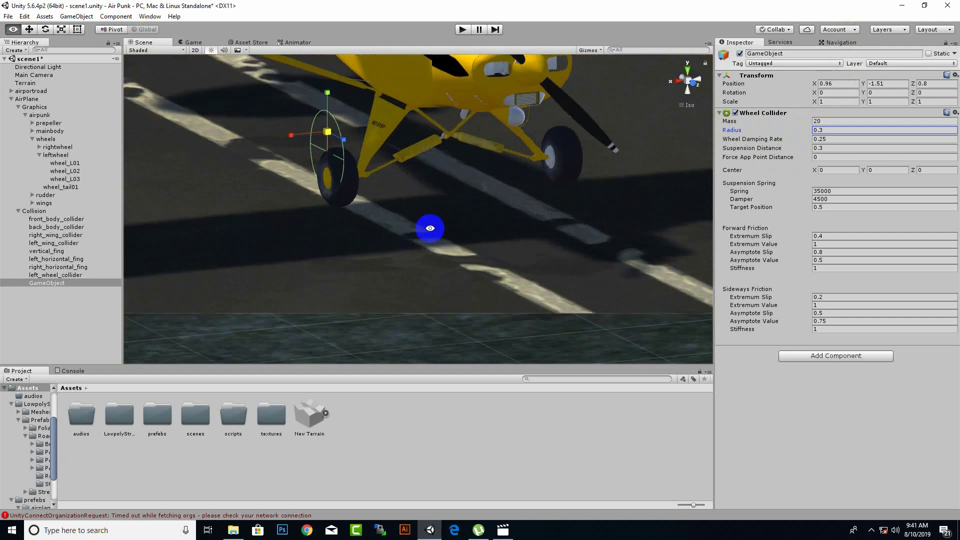
{"action": "scroll", "coordinate": [428, 225], "scroll_direction": "up", "scroll_amount": 3}
{"action": "scroll", "coordinate": [575, 216], "scroll_direction": "up", "scroll_amount": 3}
{"action": "scroll", "coordinate": [449, 170], "scroll_direction": "up", "scroll_amount": 2}
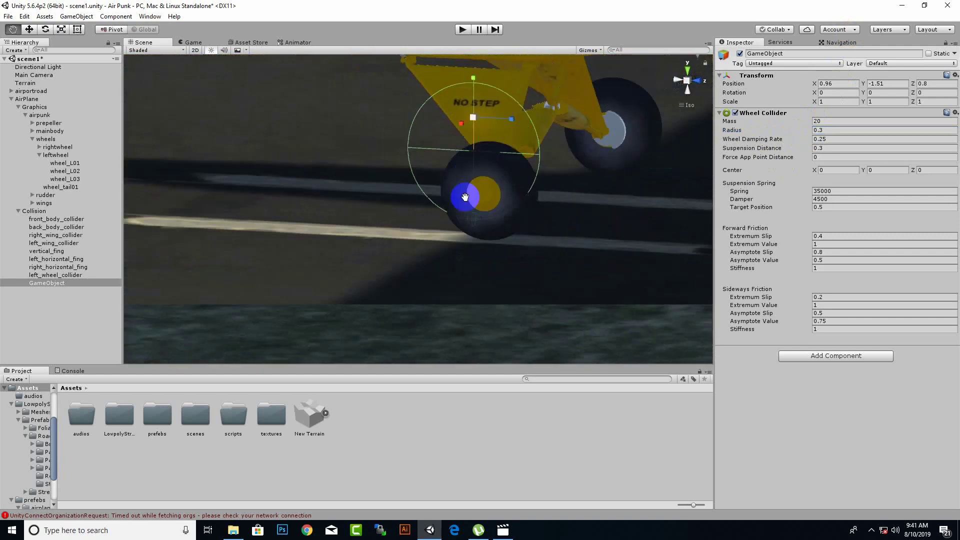
{"action": "middle_click_drag", "start_coordinate": [473, 154], "coordinate": [456, 207]}
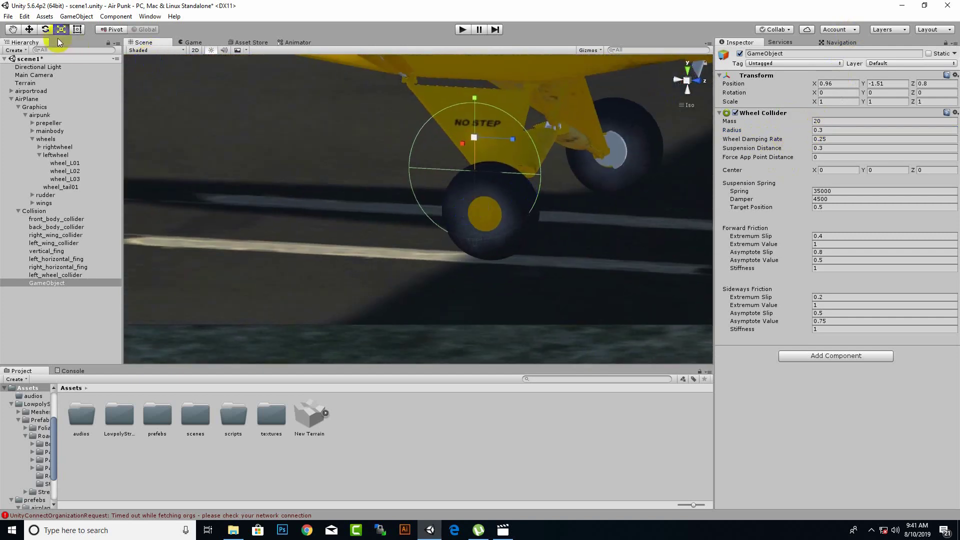
{"action": "left_click", "coordinate": [29, 29]}
{"action": "left_click_drag", "start_coordinate": [475, 103], "coordinate": [482, 20]}
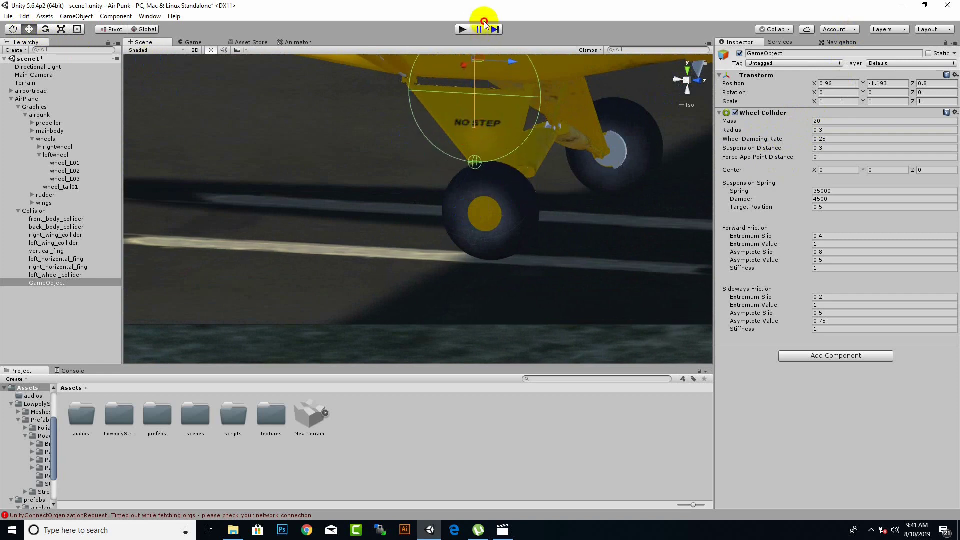
Set the Wheel Collider's Force App Point Distance to 0.3
{"action": "left_click", "coordinate": [814, 157]}
{"action": "type", "text": ".33"}
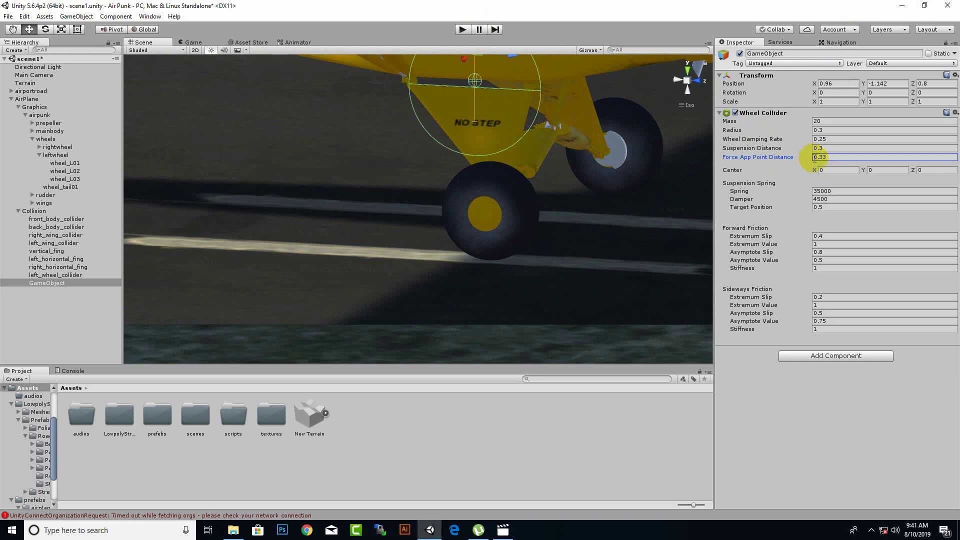
{"action": "left_click", "coordinate": [554, 131]}
{"action": "left_click_drag", "start_coordinate": [806, 160], "coordinate": [804, 160]}
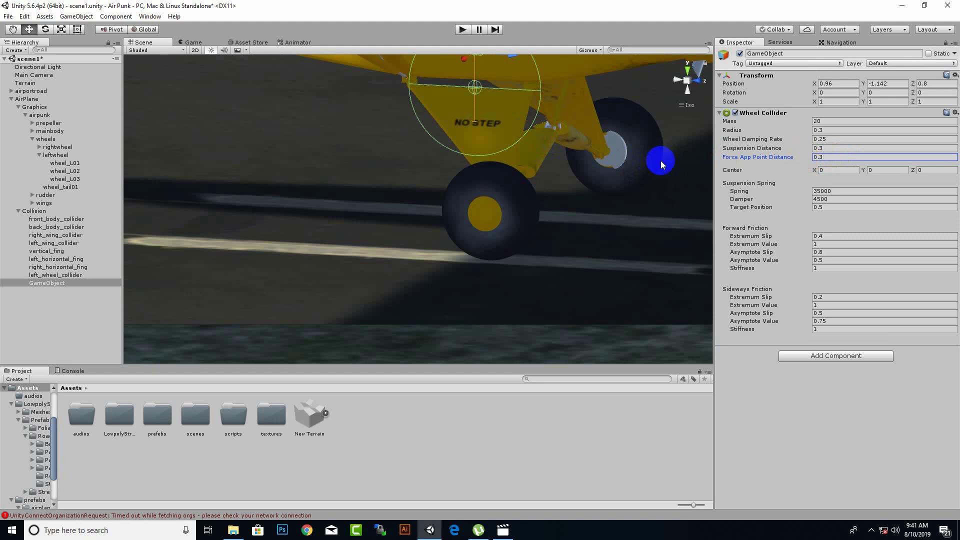
{"action": "middle_click_drag", "start_coordinate": [660, 157], "coordinate": [565, 215]}
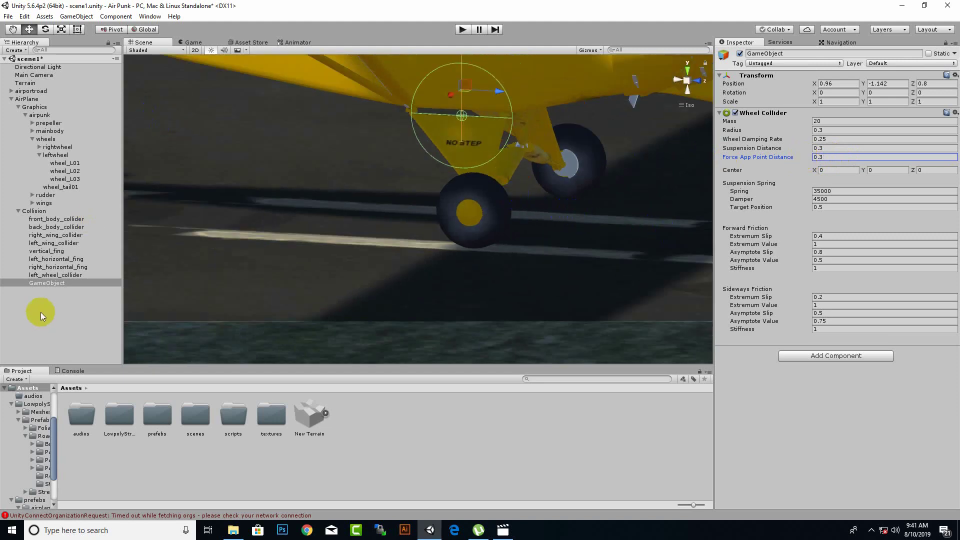
Rename the new wheel collider to right_wheel_collider
{"action": "right_click", "coordinate": [58, 282]}
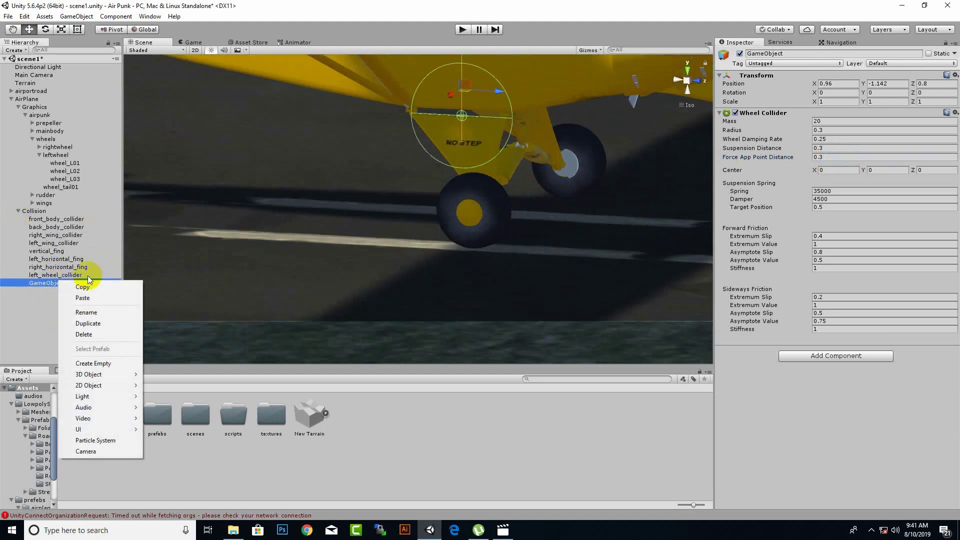
{"action": "left_click", "coordinate": [85, 312]}
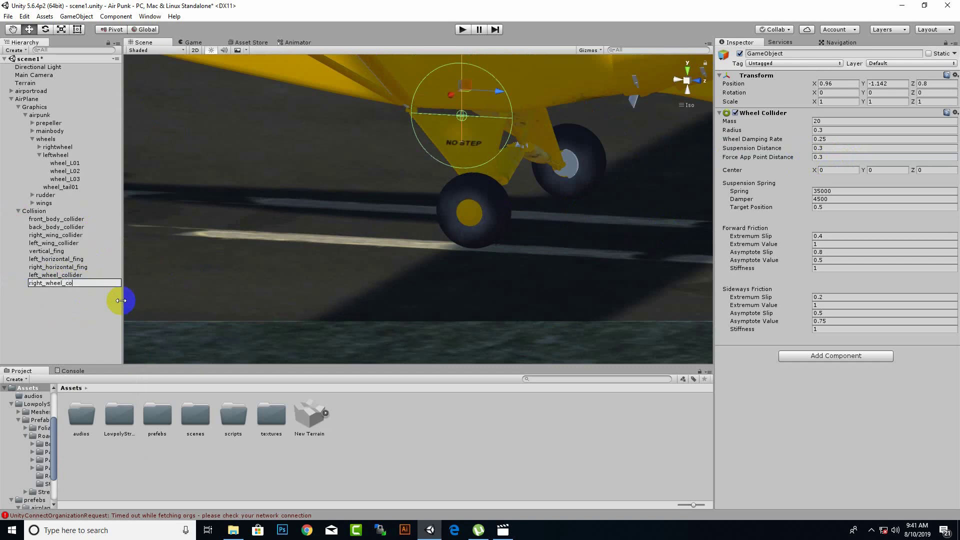
{"action": "type", "text": "llider"}
{"action": "key", "text": "Return"}
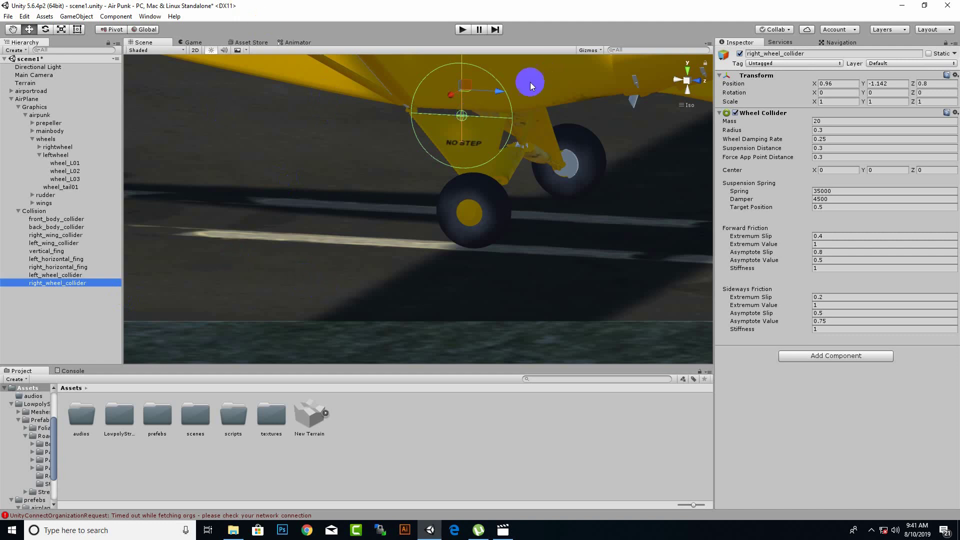
Lower the collider onto the right wheel at Y -1.695 and shrink its radius to 0.19
{"action": "mouse_move", "coordinate": [460, 61]}
{"action": "left_mouse_down"}
{"action": "mouse_move", "coordinate": [470, 153]}
{"action": "mouse_move", "coordinate": [506, 192]}
{"action": "left_mouse_up"}
{"action": "left_click_drag", "start_coordinate": [475, 155], "coordinate": [470, 151]}
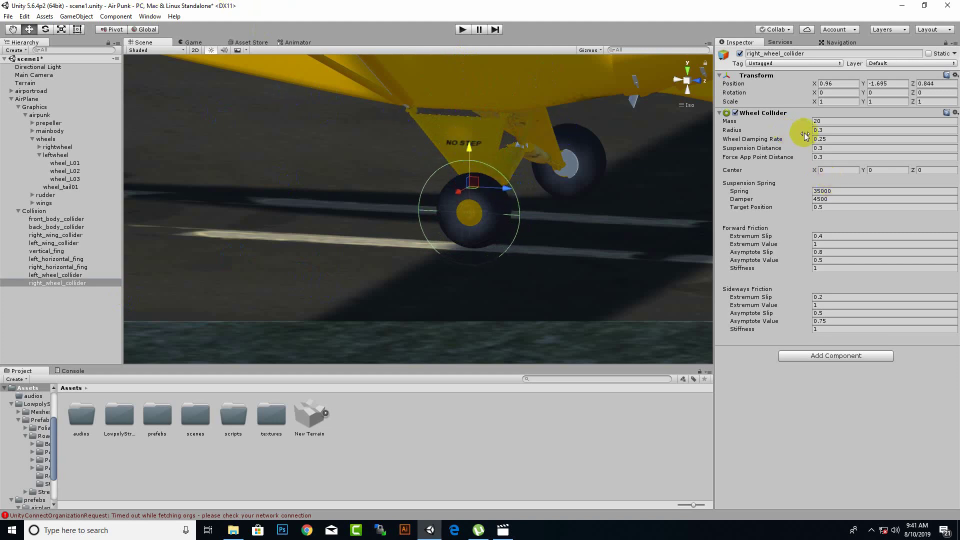
{"action": "left_click_drag", "start_coordinate": [804, 130], "coordinate": [806, 131]}
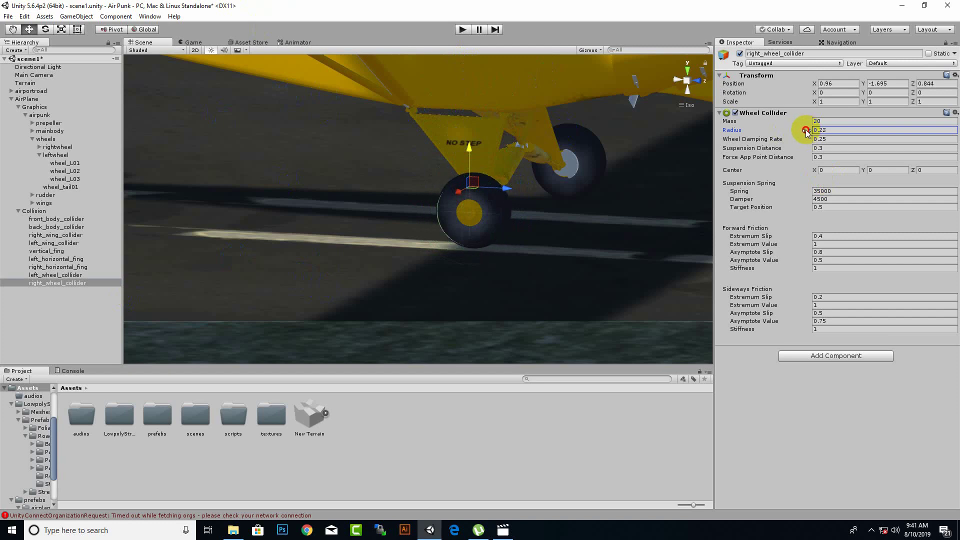
{"action": "left_click_drag", "start_coordinate": [500, 192], "coordinate": [504, 197]}
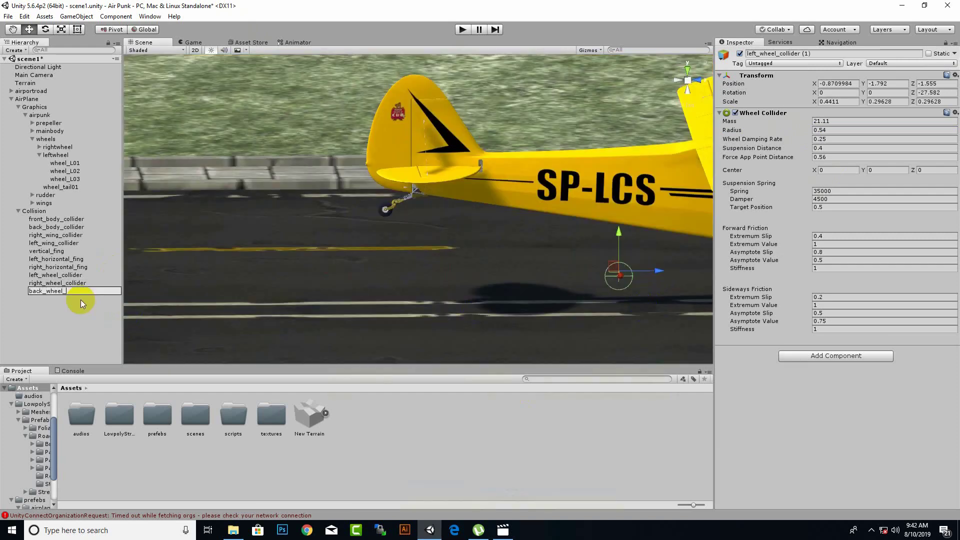
Name the copy back_wheel_collider and move it back under the tail
{"action": "type", "text": "collider"}
{"action": "key", "text": "Return"}
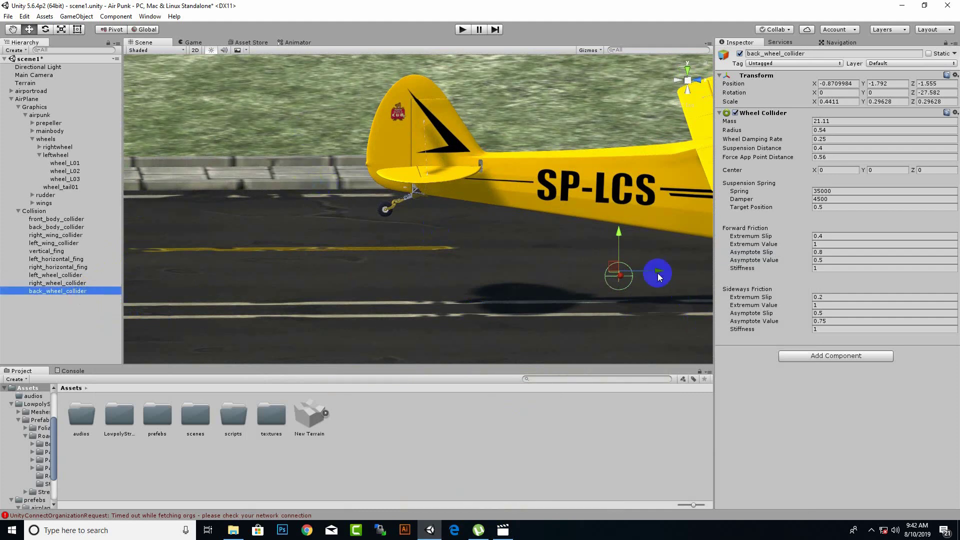
{"action": "left_click_drag", "start_coordinate": [656, 271], "coordinate": [427, 271]}
{"action": "left_click_drag", "start_coordinate": [386, 234], "coordinate": [401, 170]}
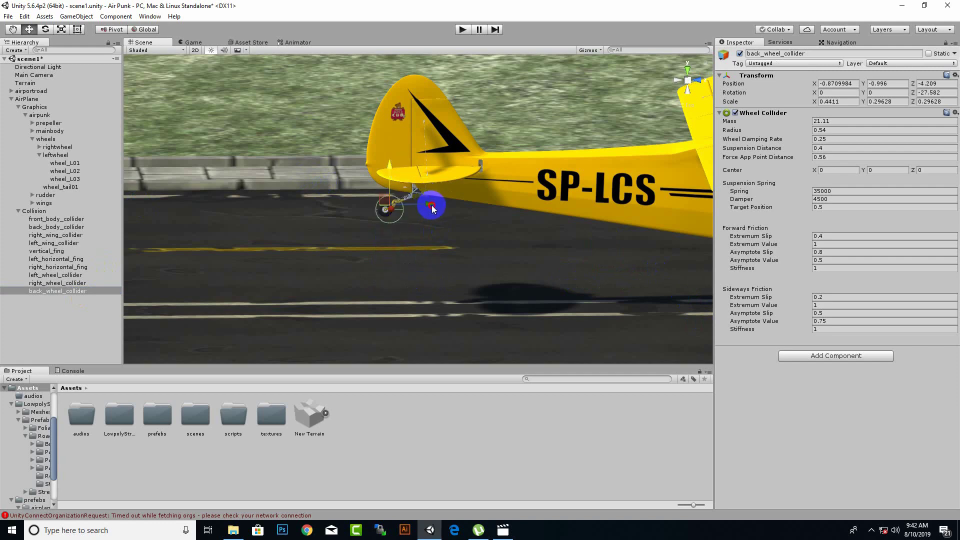
{"action": "mouse_move", "coordinate": [431, 205]}
{"action": "left_mouse_down"}
{"action": "mouse_move", "coordinate": [359, 257]}
{"action": "mouse_move", "coordinate": [407, 242]}
{"action": "left_mouse_up"}
{"action": "left_click_drag", "start_coordinate": [364, 214], "coordinate": [421, 246]}
Align it with the tail wheel at X 0.025, Y -0.868, Z -4.303, radius 0.33
{"action": "scroll", "coordinate": [378, 224], "scroll_direction": "up", "scroll_amount": 5}
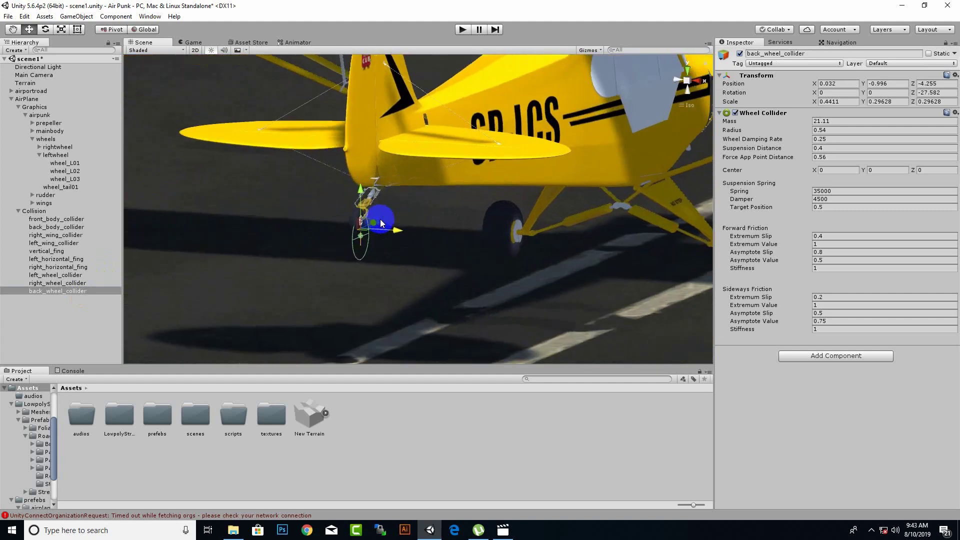
{"action": "left_click_drag", "start_coordinate": [308, 213], "coordinate": [310, 188]}
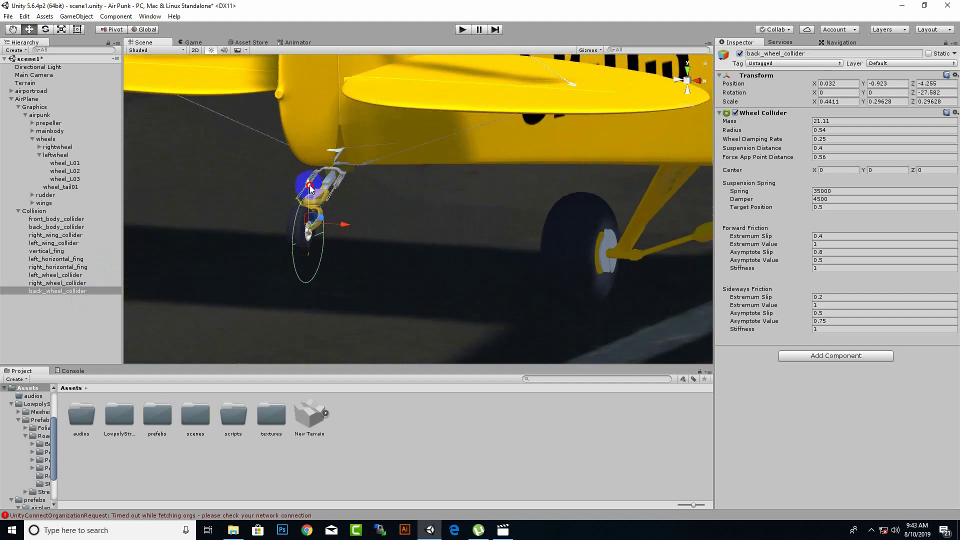
{"action": "left_click_drag", "start_coordinate": [337, 247], "coordinate": [253, 262], "text": "alt"}
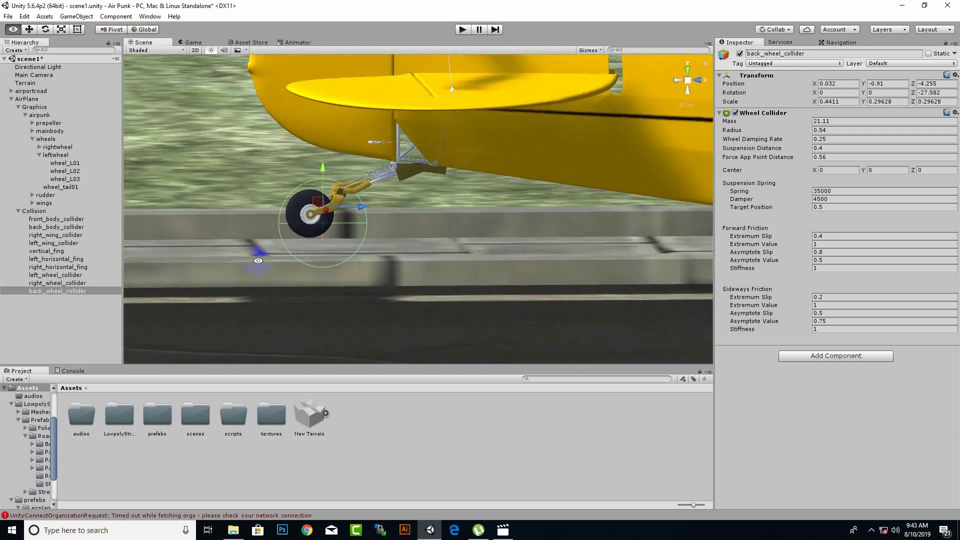
{"action": "left_click_drag", "start_coordinate": [354, 211], "coordinate": [306, 156]}
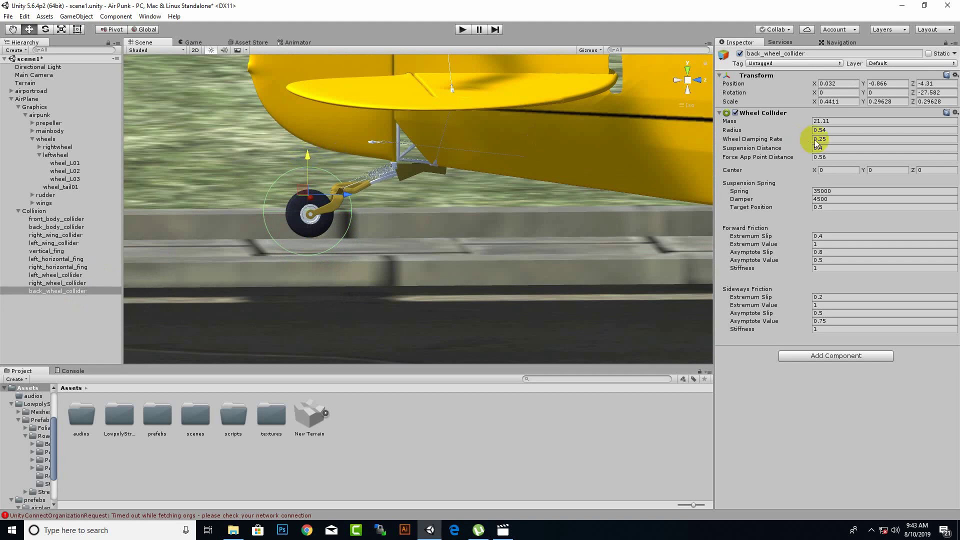
{"action": "left_click_drag", "start_coordinate": [808, 131], "coordinate": [806, 130]}
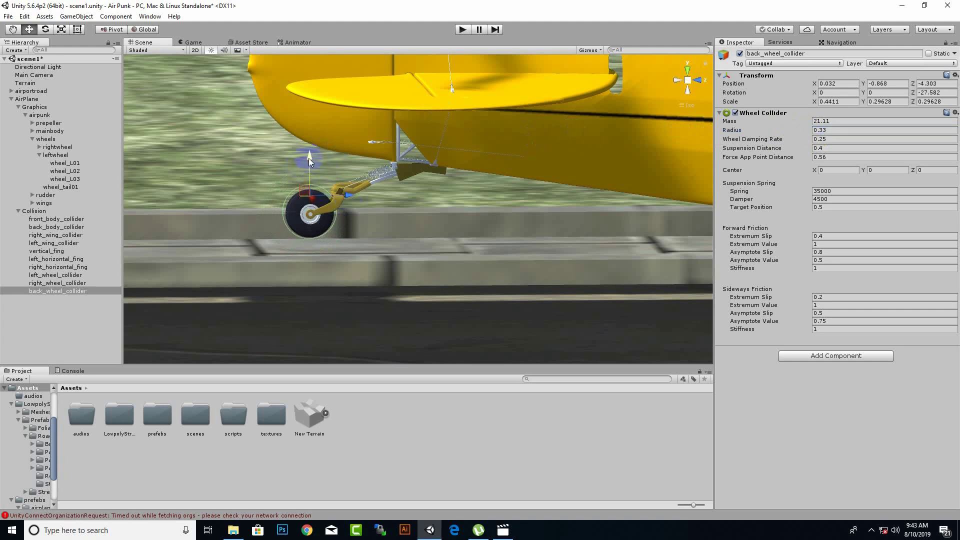
{"action": "mouse_move", "coordinate": [308, 158]}
{"action": "left_mouse_down", "text": "alt"}
{"action": "mouse_move", "coordinate": [548, 276]}
{"action": "mouse_move", "coordinate": [507, 233]}
{"action": "left_mouse_up", "text": "alt"}
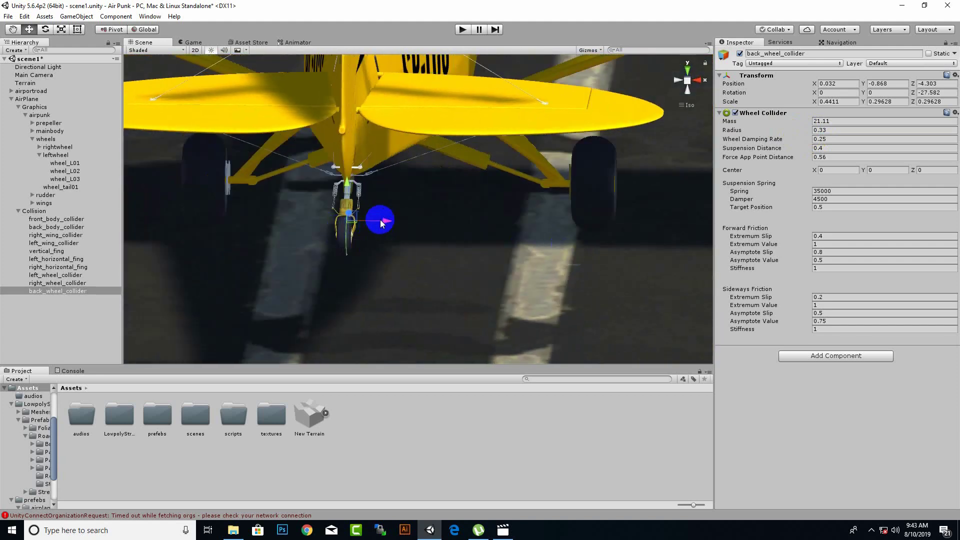
{"action": "mouse_move", "coordinate": [380, 220]}
{"action": "left_mouse_down", "text": "alt"}
{"action": "mouse_move", "coordinate": [397, 267]}
{"action": "mouse_move", "coordinate": [605, 223]}
{"action": "left_mouse_up", "text": "alt"}
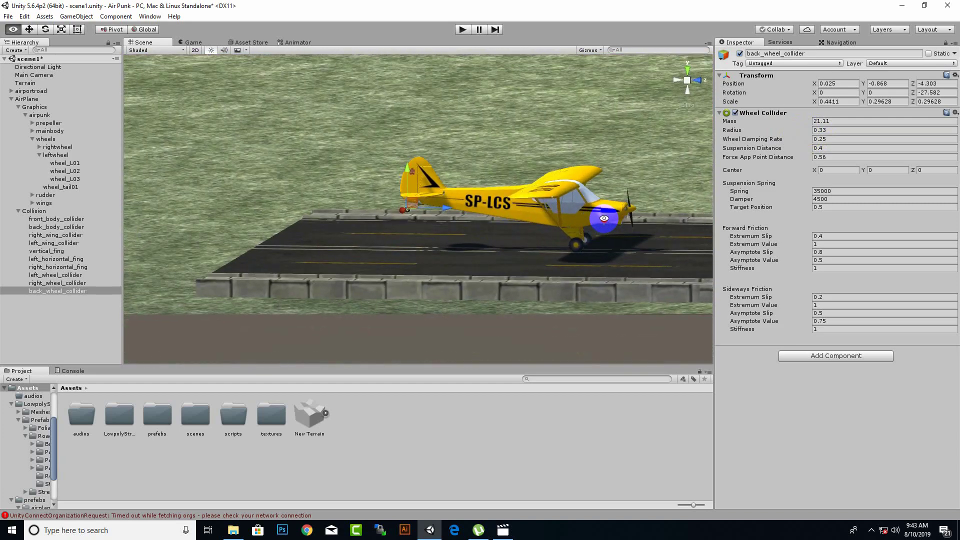
Select all ten colliders from back_wheel_collider to front_body_collider and view them on the plane
{"action": "left_click", "coordinate": [50, 283], "text": "ctrl"}
{"action": "left_click", "coordinate": [51, 276], "text": "ctrl"}
{"action": "left_click", "coordinate": [53, 268], "text": "ctrl"}
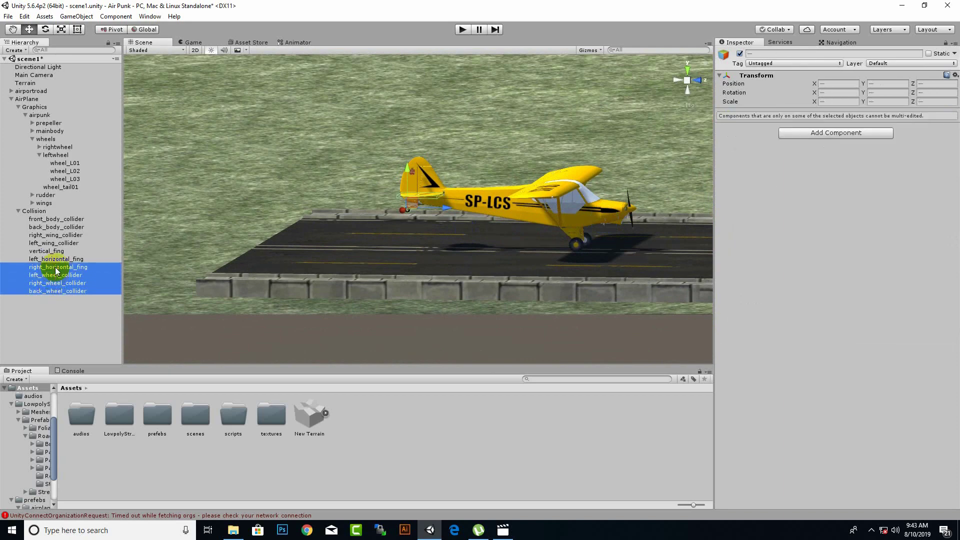
{"action": "left_click", "coordinate": [55, 251], "text": "ctrl"}
{"action": "left_click", "coordinate": [56, 259], "text": "ctrl"}
{"action": "left_click", "coordinate": [55, 243], "text": "ctrl"}
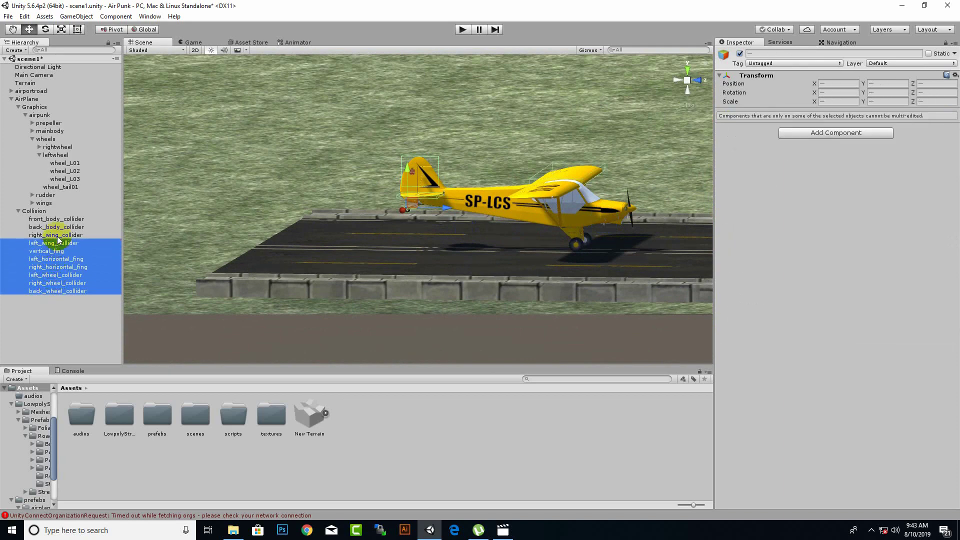
{"action": "left_click", "coordinate": [54, 235], "text": "ctrl"}
{"action": "left_click", "coordinate": [58, 227], "text": "ctrl"}
{"action": "left_click", "coordinate": [63, 219], "text": "ctrl"}
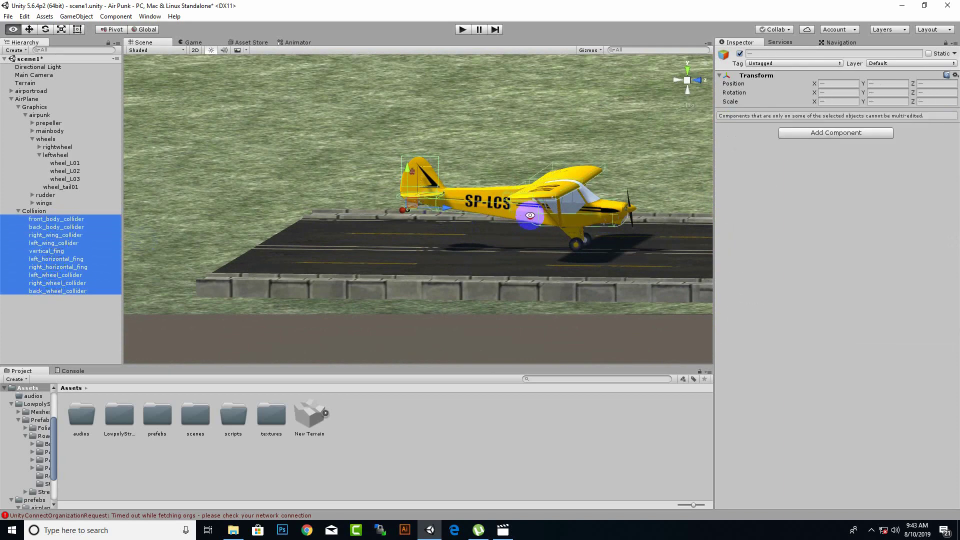
{"action": "mouse_move", "coordinate": [522, 203]}
{"action": "left_mouse_down", "text": "alt"}
{"action": "mouse_move", "coordinate": [410, 193]}
{"action": "mouse_move", "coordinate": [531, 233]}
{"action": "mouse_move", "coordinate": [462, 238]}
{"action": "mouse_move", "coordinate": [616, 257]}
{"action": "left_mouse_up", "text": "alt"}
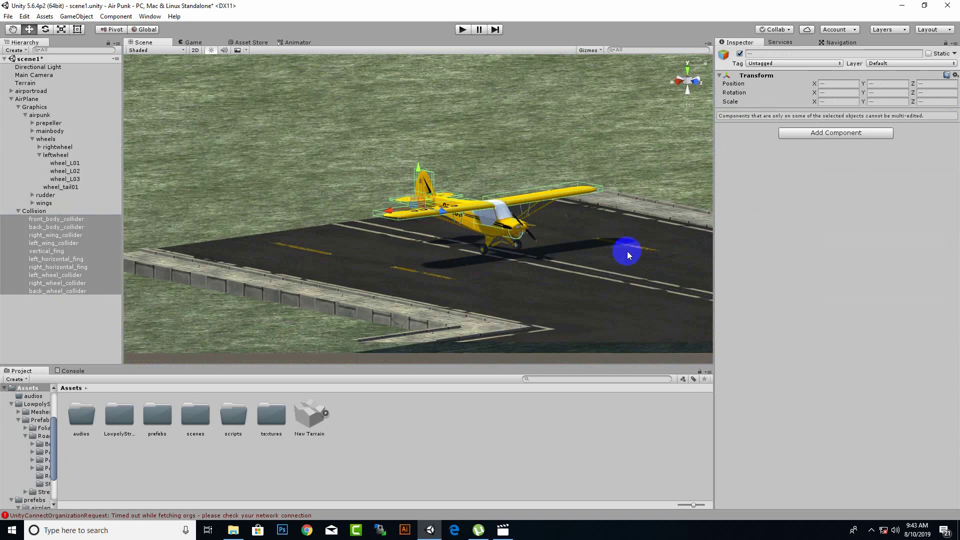